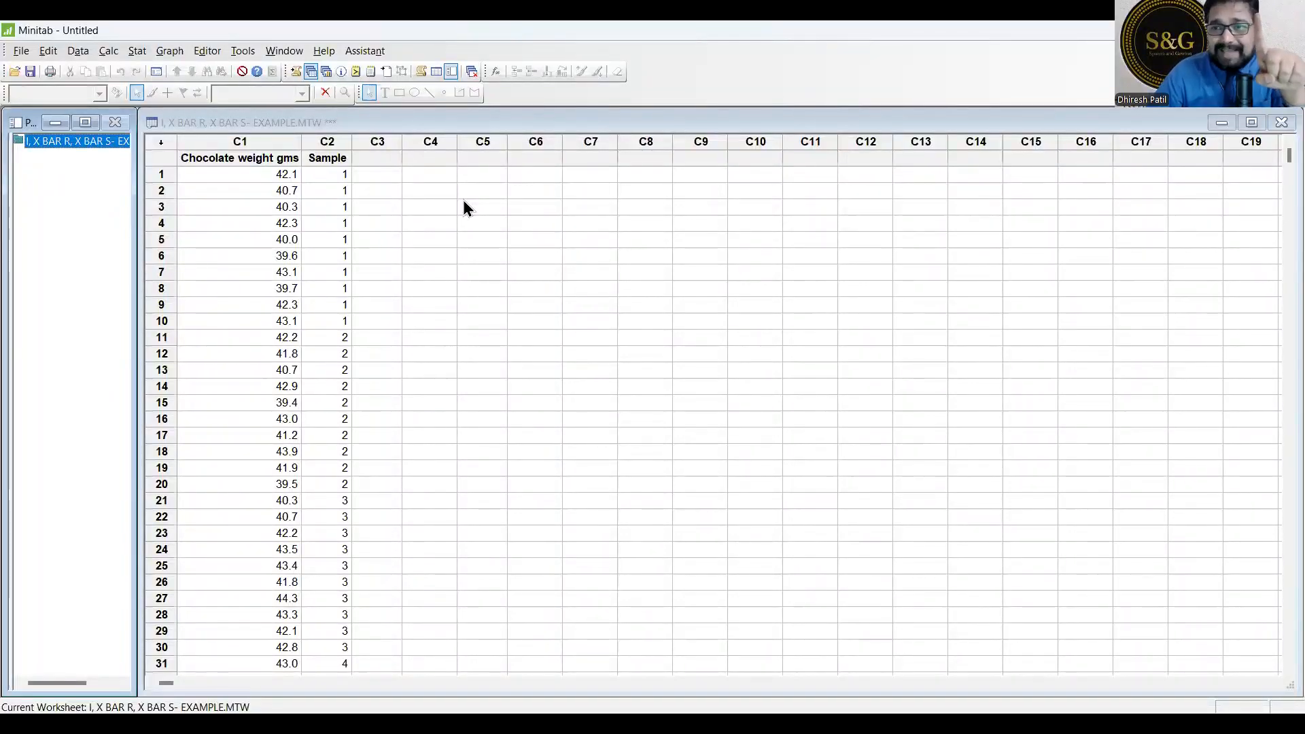
Select the ten rows of sample 1 and handwrite "Sub group Sampling" over the worksheet with the rules > 10 X̄S and < 10 X̄R.
drag(264, 174, 348, 325)
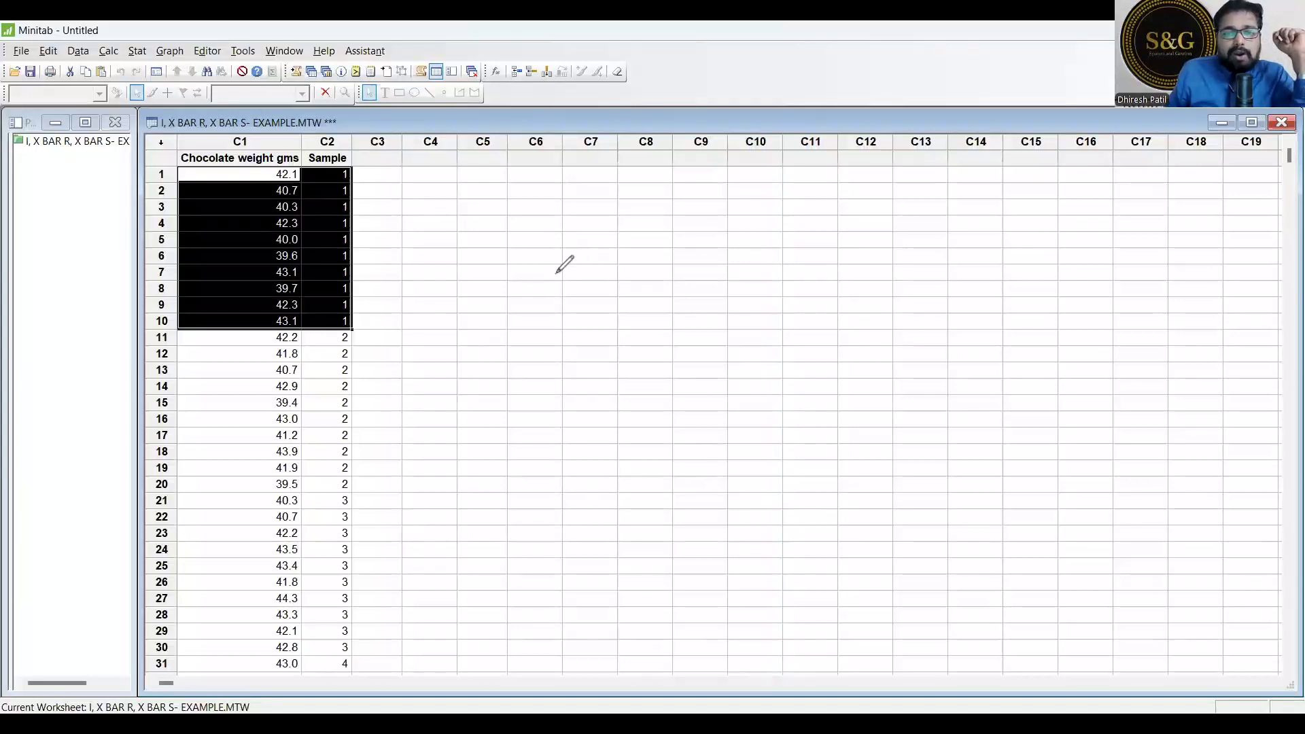
mouse_move(590, 164)
mouse_down()
mouse_move(614, 189)
mouse_move(668, 170)
mouse_move(740, 176)
mouse_move(739, 201)
mouse_move(752, 178)
mouse_move(781, 188)
mouse_move(900, 167)
mouse_move(942, 179)
mouse_up()
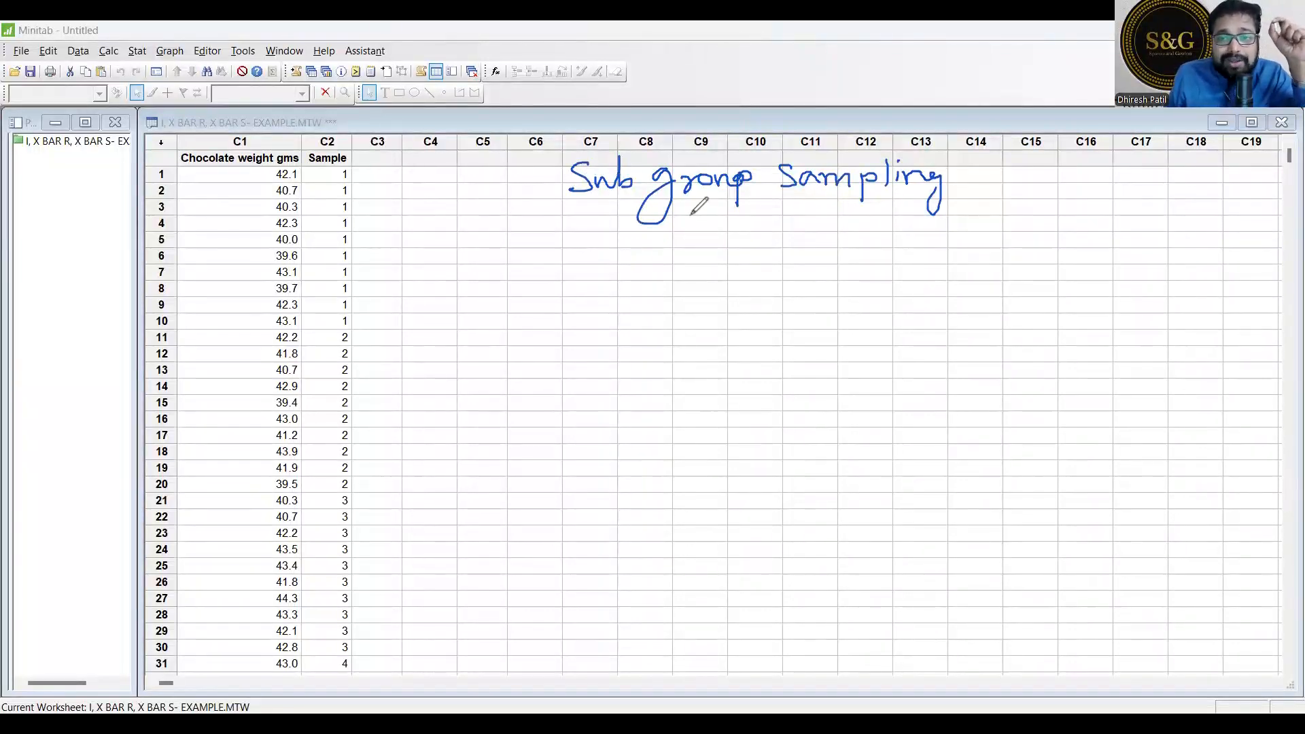
drag(676, 209, 740, 203)
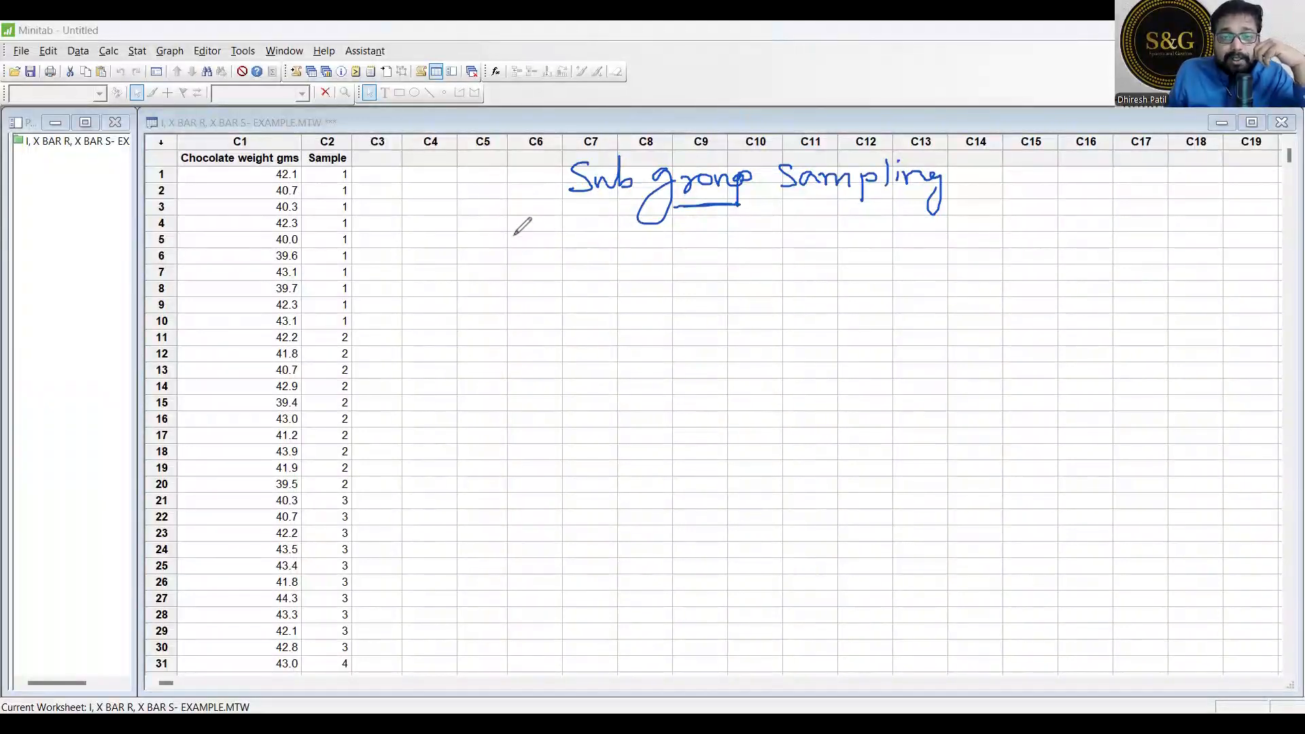
mouse_move(515, 224)
mouse_down()
mouse_move(518, 254)
mouse_move(646, 231)
mouse_move(624, 252)
mouse_move(642, 226)
mouse_move(655, 251)
mouse_up()
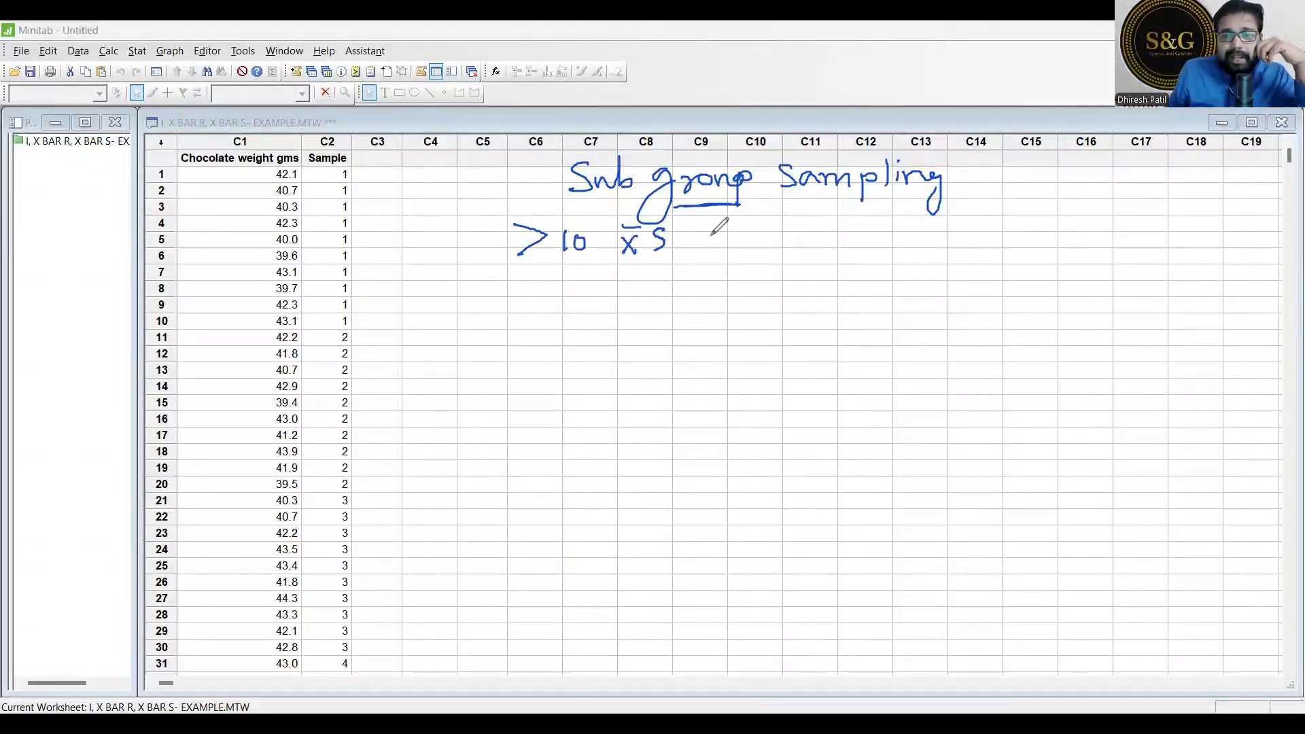
mouse_move(775, 225)
mouse_down()
mouse_move(778, 246)
mouse_move(882, 223)
mouse_move(876, 245)
mouse_move(881, 218)
mouse_move(905, 240)
mouse_up()
click(796, 225)
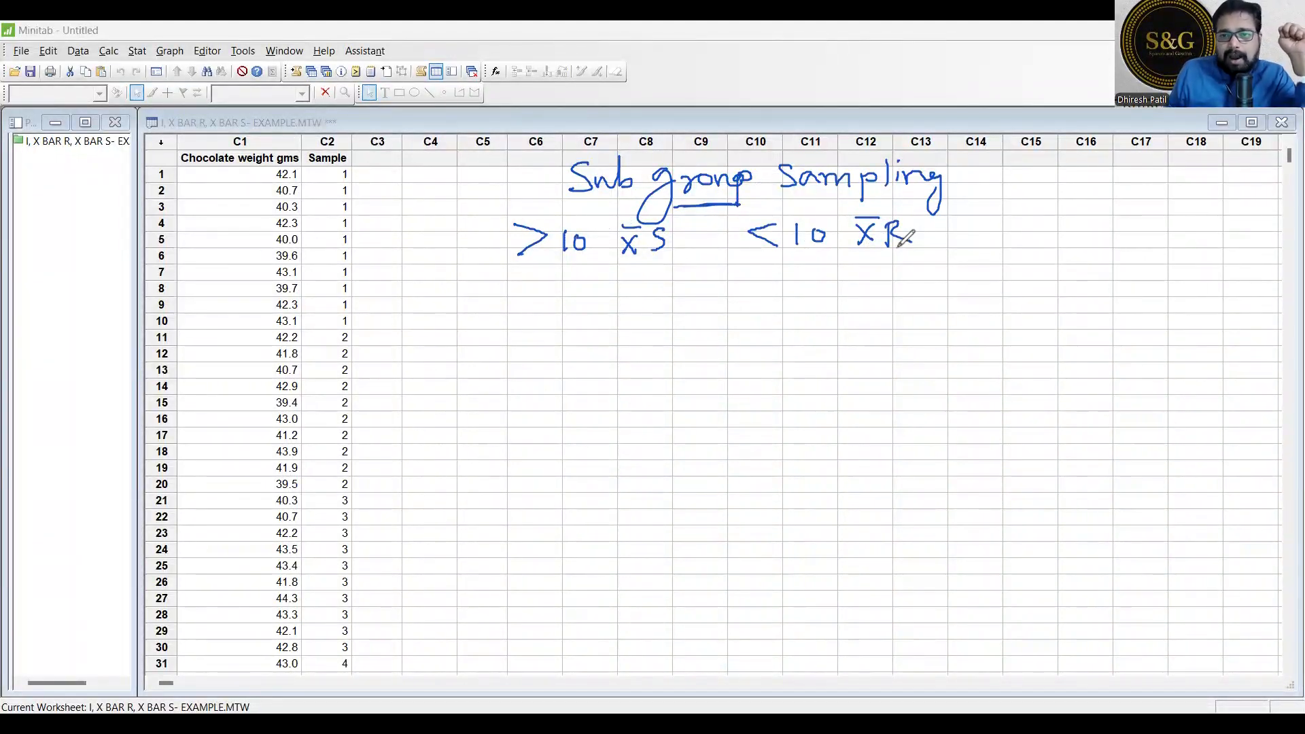
Handwrite the labels "Mean X̄" and "Range R" below the rules and underline the < 10 X̄R rule.
mouse_move(518, 303)
mouse_down()
mouse_move(542, 325)
mouse_move(528, 314)
mouse_move(517, 334)
mouse_up()
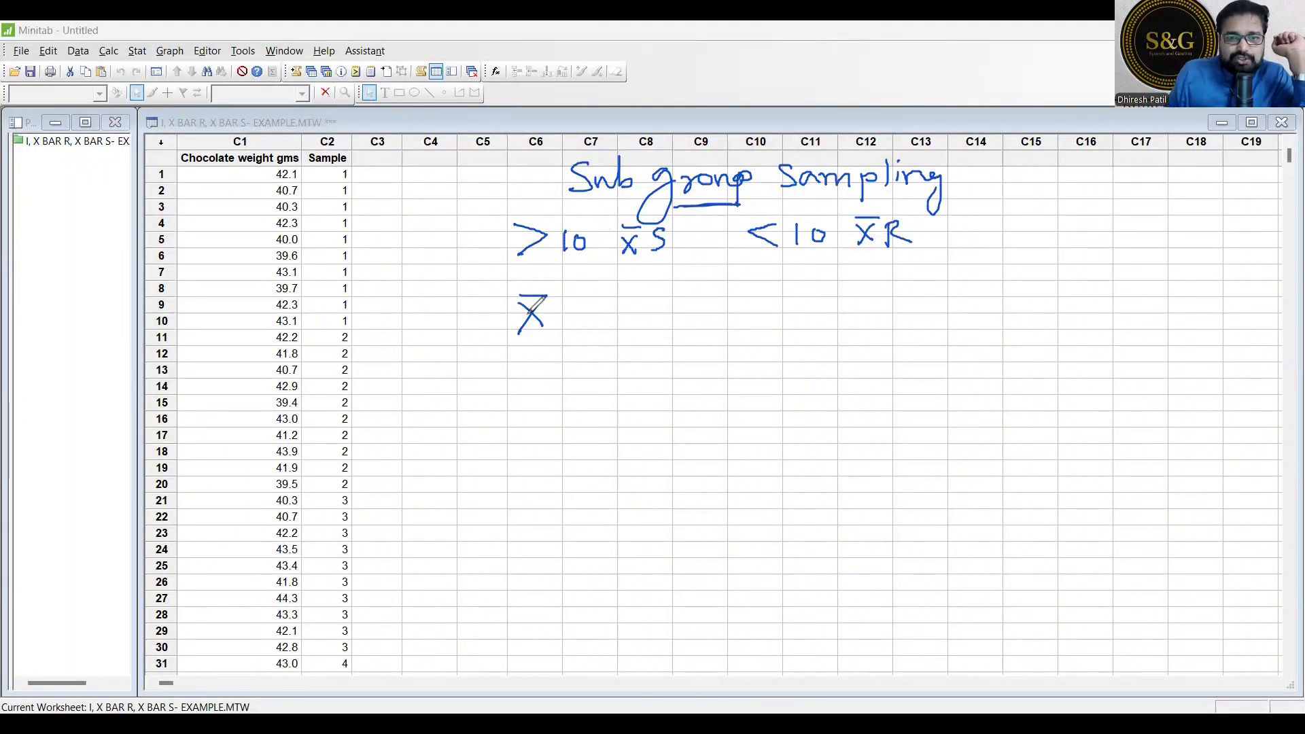
mouse_move(428, 314)
mouse_down()
mouse_move(451, 297)
mouse_move(504, 311)
mouse_up()
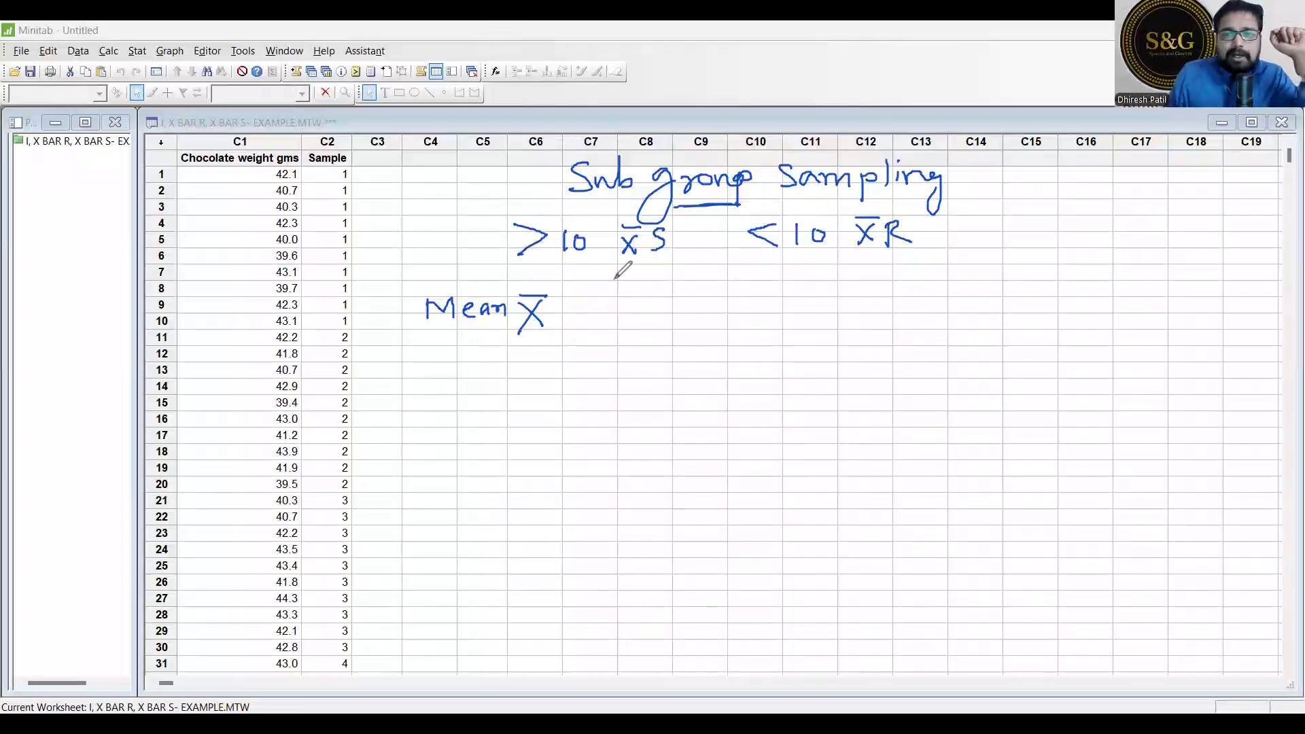
drag(886, 250, 896, 251)
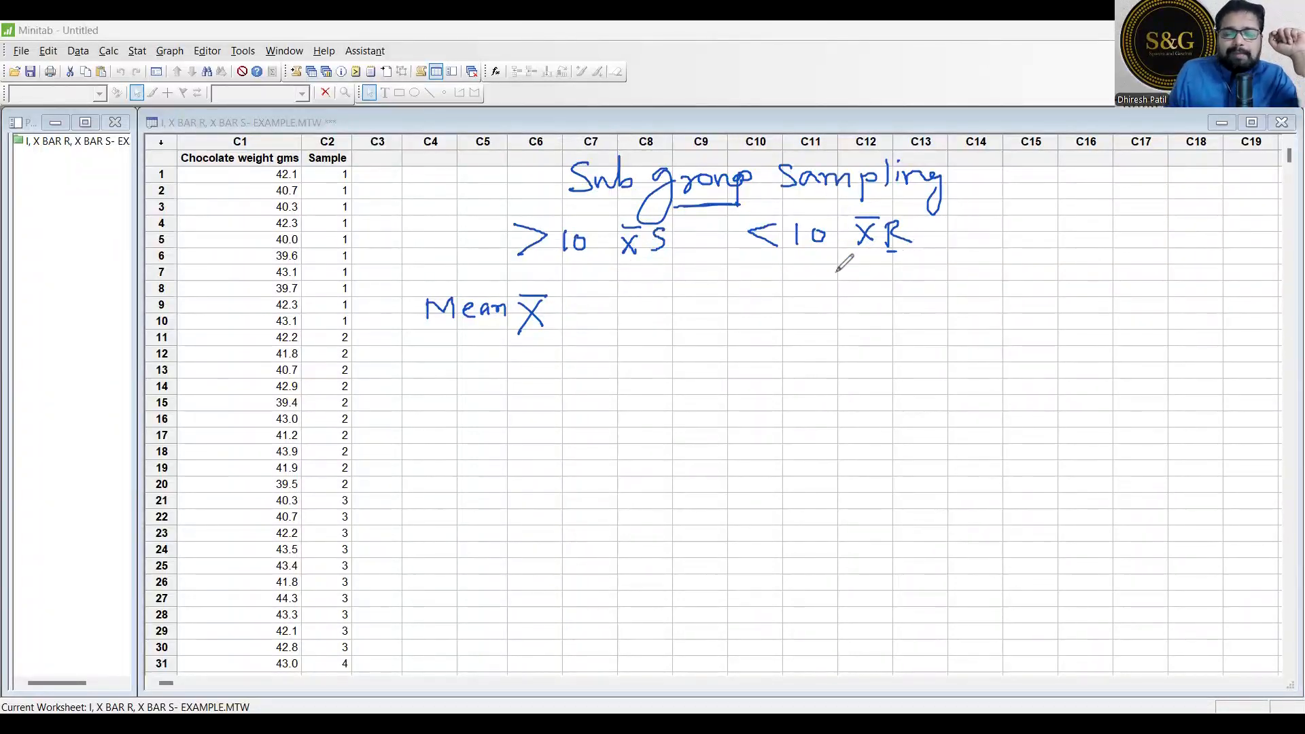
mouse_move(527, 371)
mouse_down()
mouse_move(527, 395)
mouse_move(548, 392)
mouse_up()
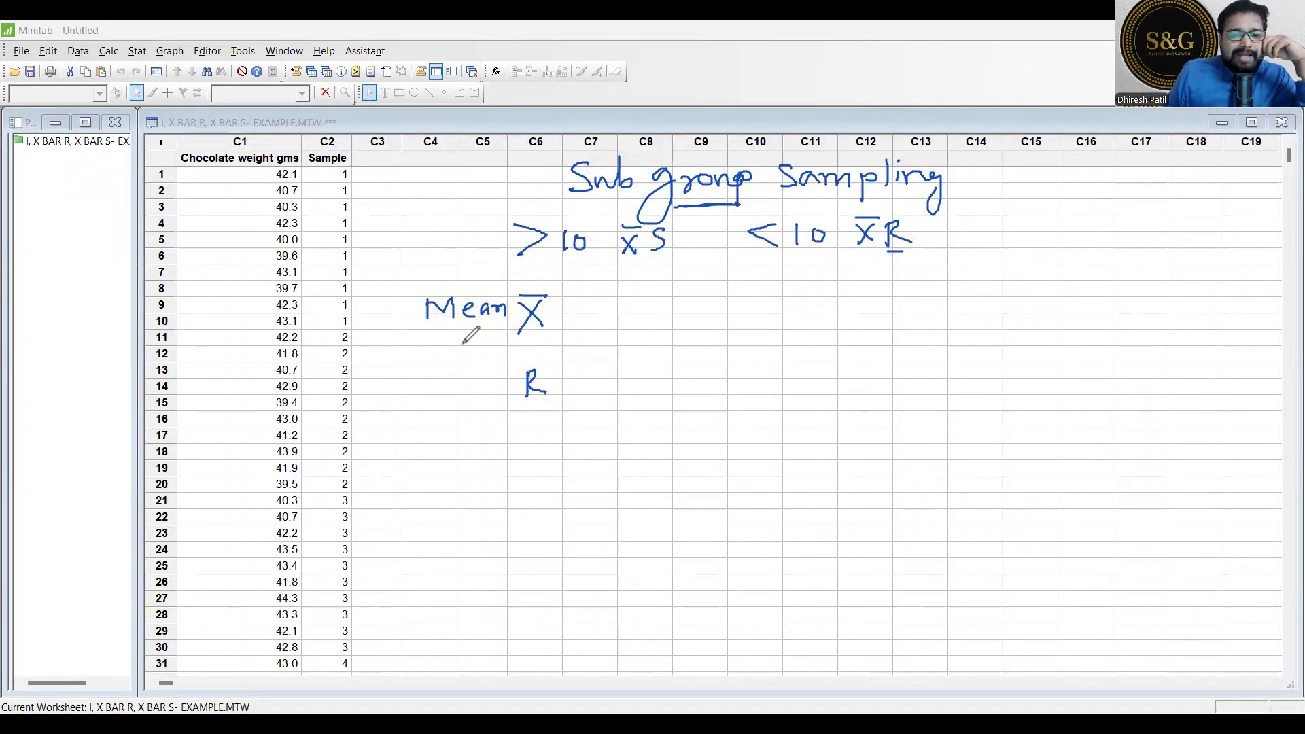
mouse_move(407, 368)
mouse_down()
mouse_move(474, 377)
mouse_move(498, 360)
mouse_move(494, 381)
mouse_up()
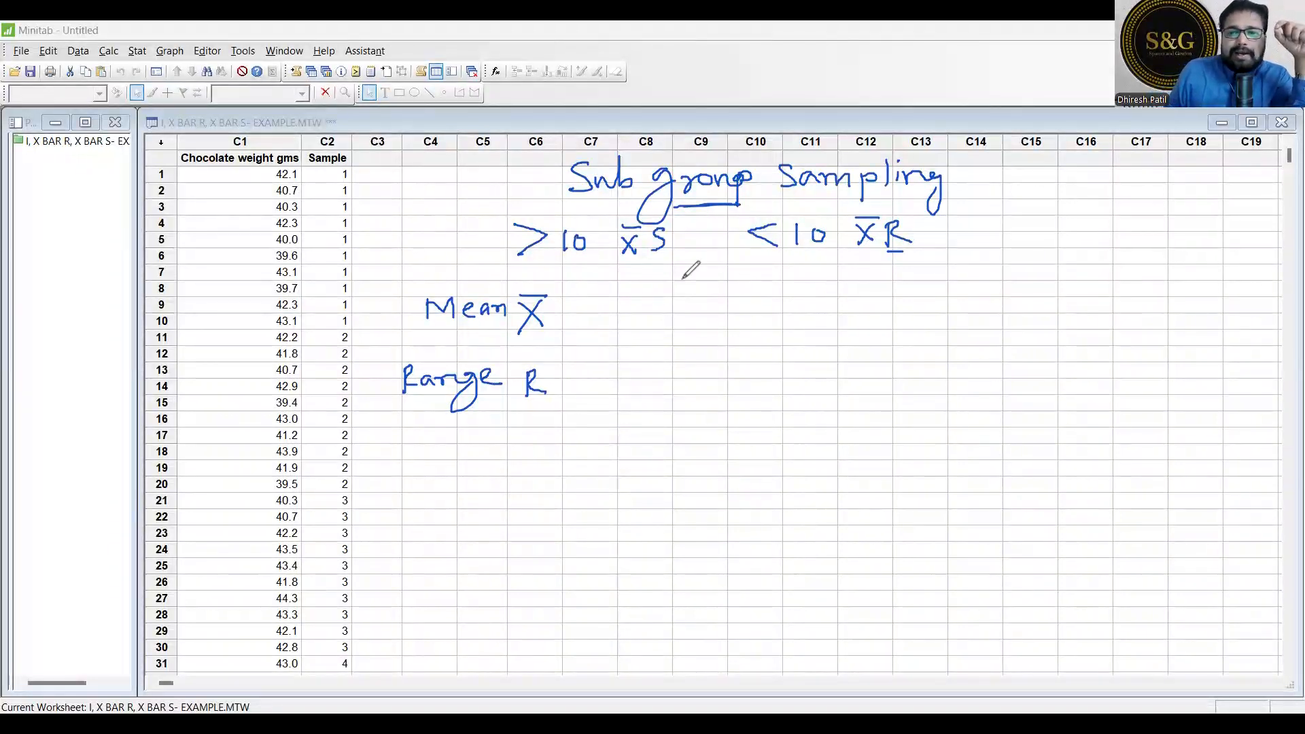
drag(791, 254, 921, 259)
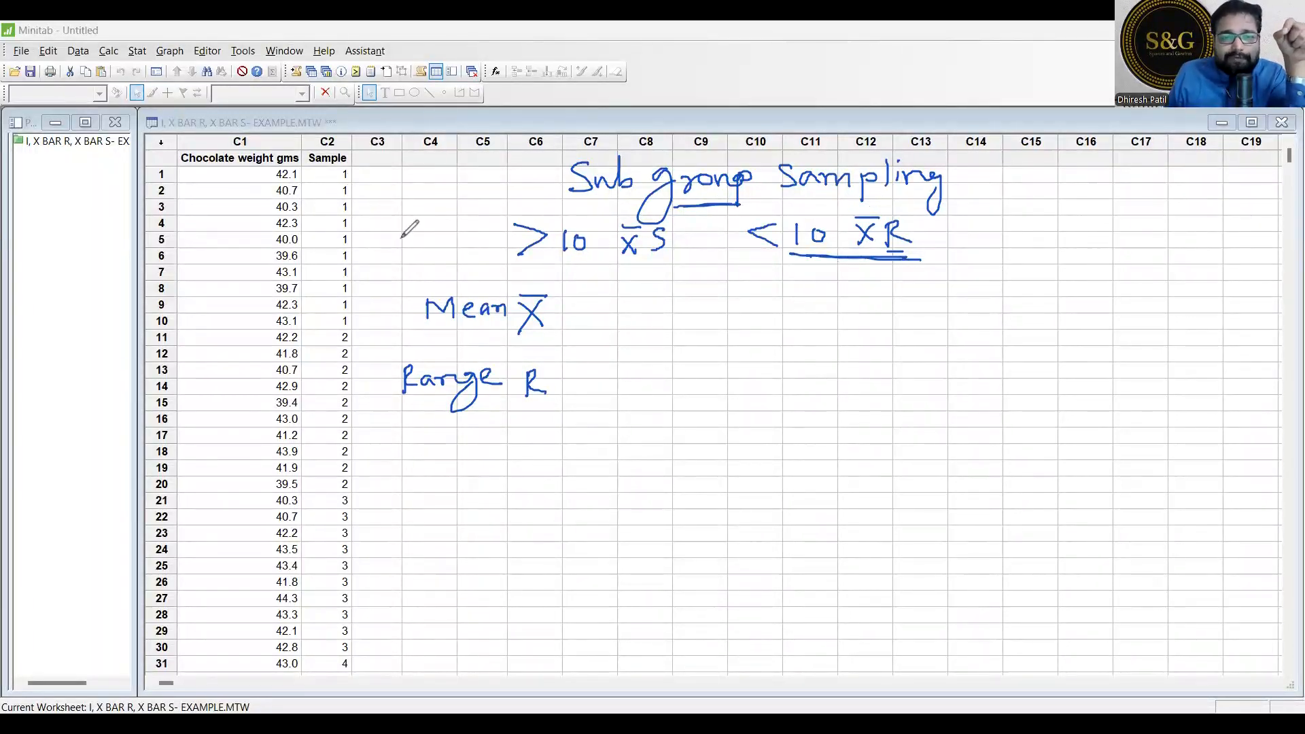
Circle the sample 1 weights, label them X̄1, and sketch axes with the first point beside the Mean label.
mouse_move(215, 230)
mouse_down()
mouse_move(227, 252)
mouse_move(213, 257)
mouse_up()
drag(210, 225, 227, 222)
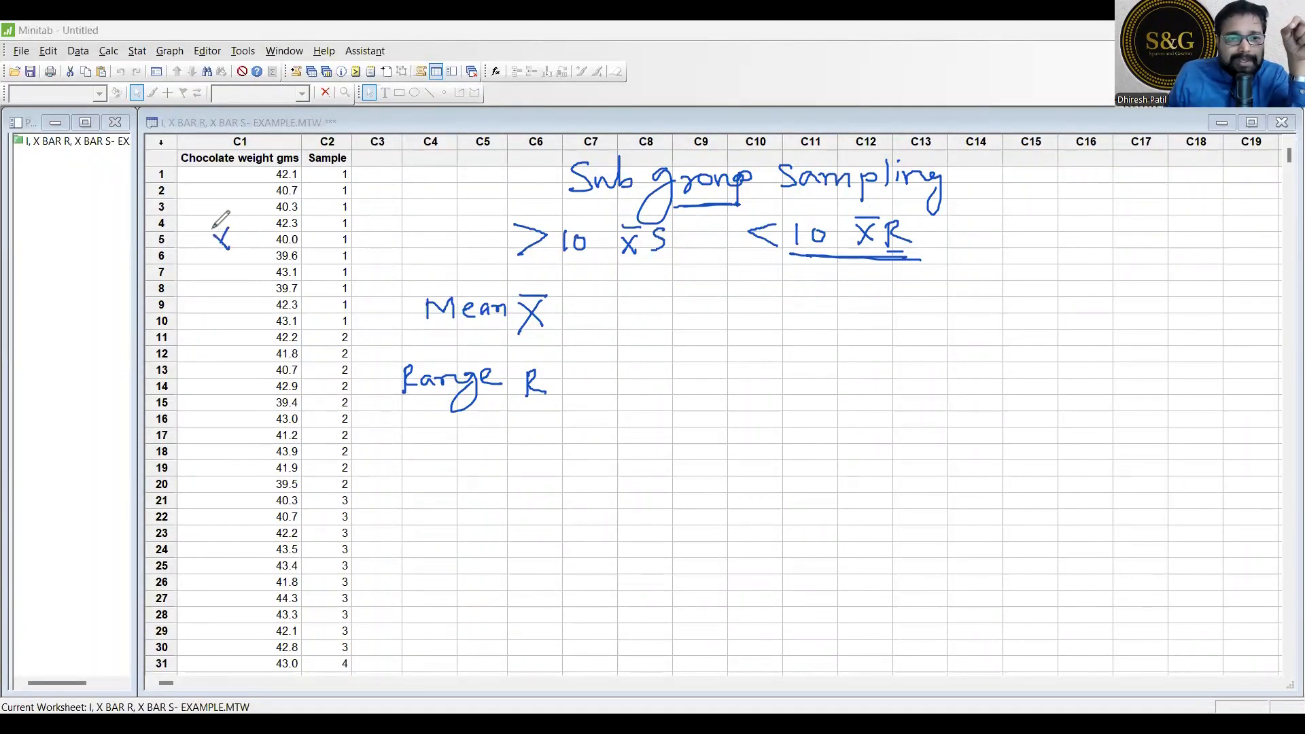
mouse_move(302, 162)
mouse_down()
mouse_move(272, 164)
mouse_move(258, 221)
mouse_move(278, 318)
mouse_move(314, 320)
mouse_move(318, 299)
mouse_up()
drag(324, 212, 303, 162)
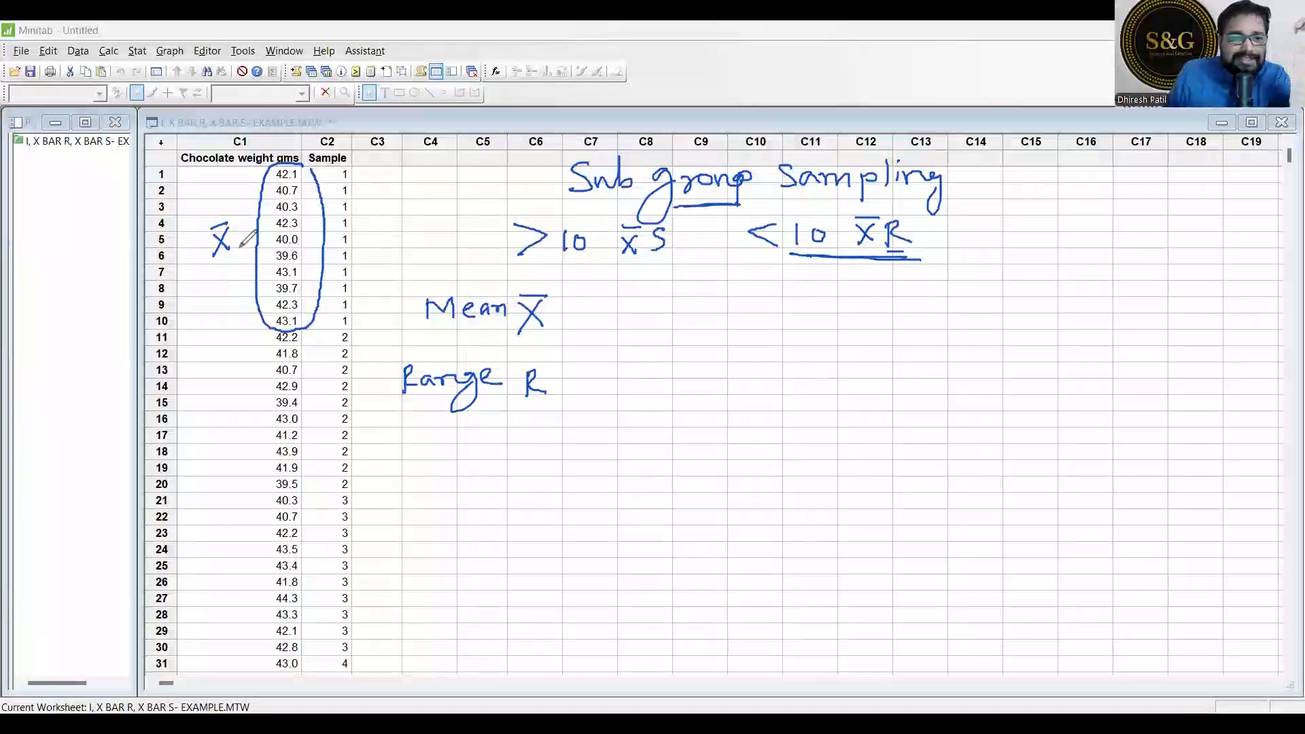
drag(240, 243, 244, 257)
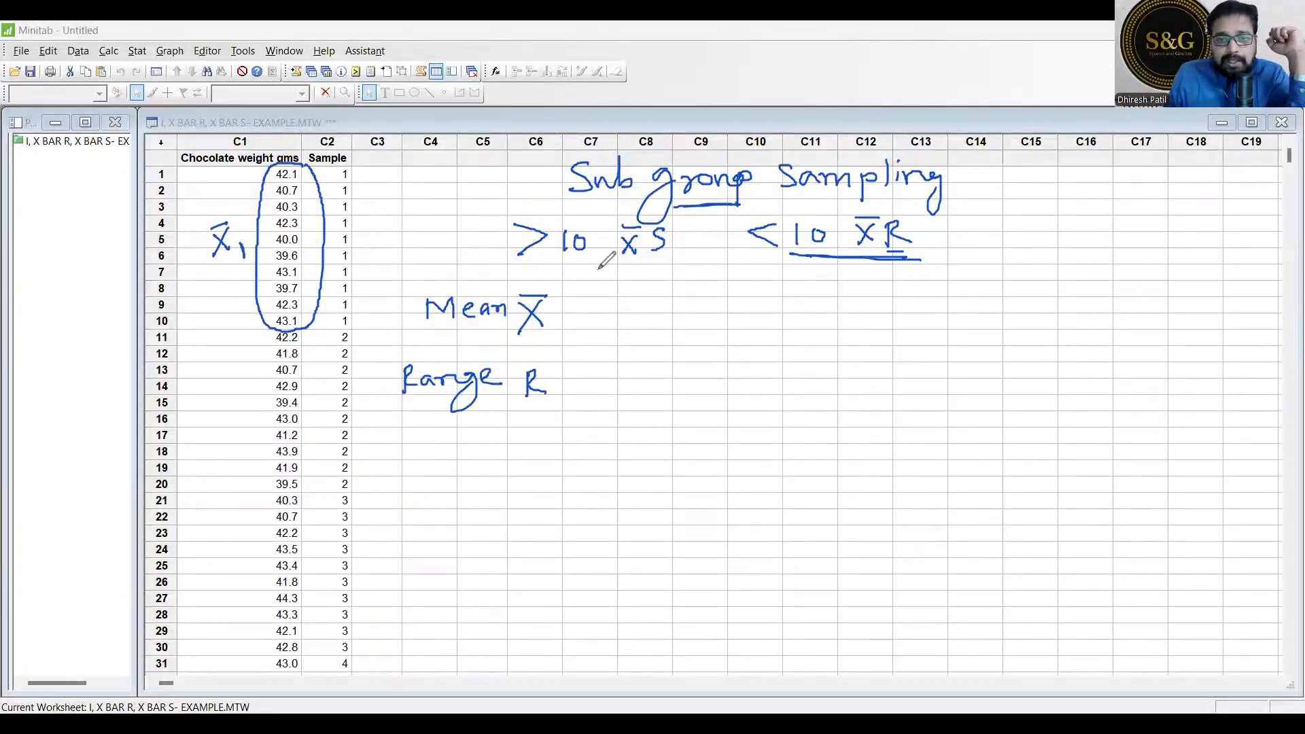
mouse_move(591, 263)
mouse_down()
mouse_move(673, 333)
mouse_move(781, 333)
mouse_up()
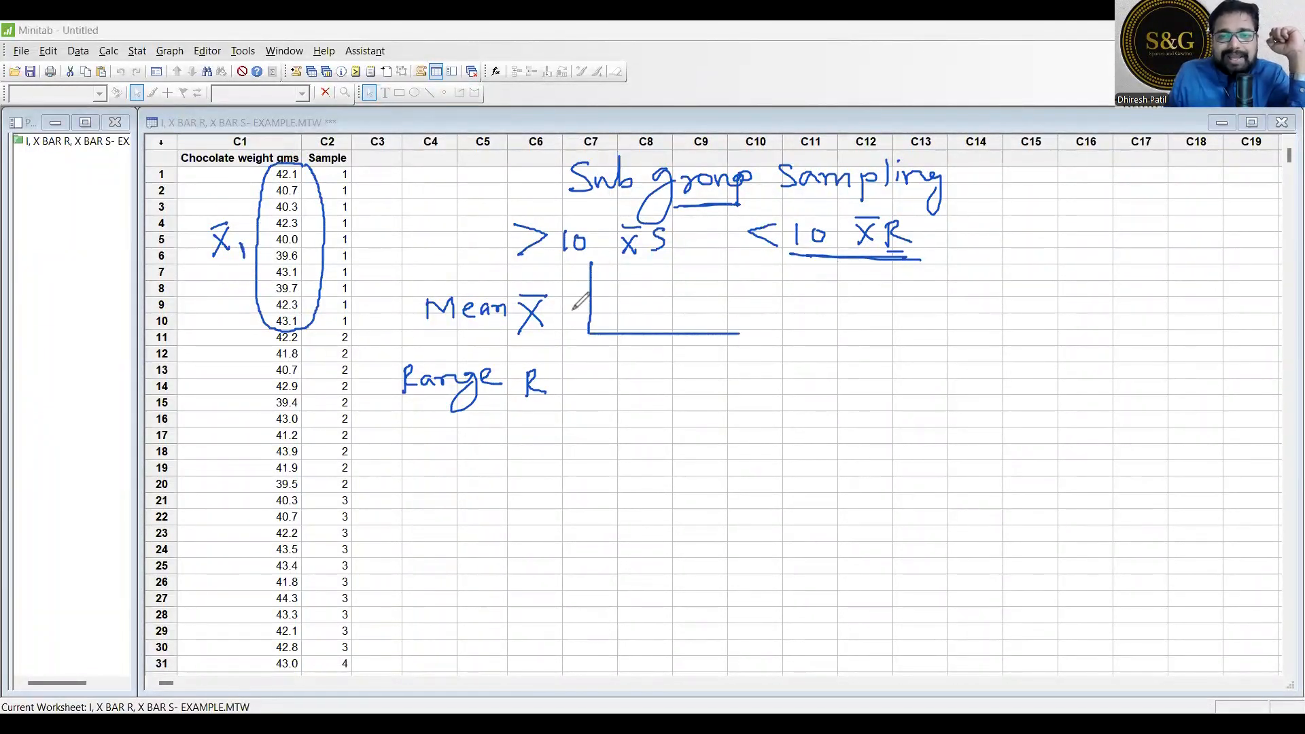
click(611, 310)
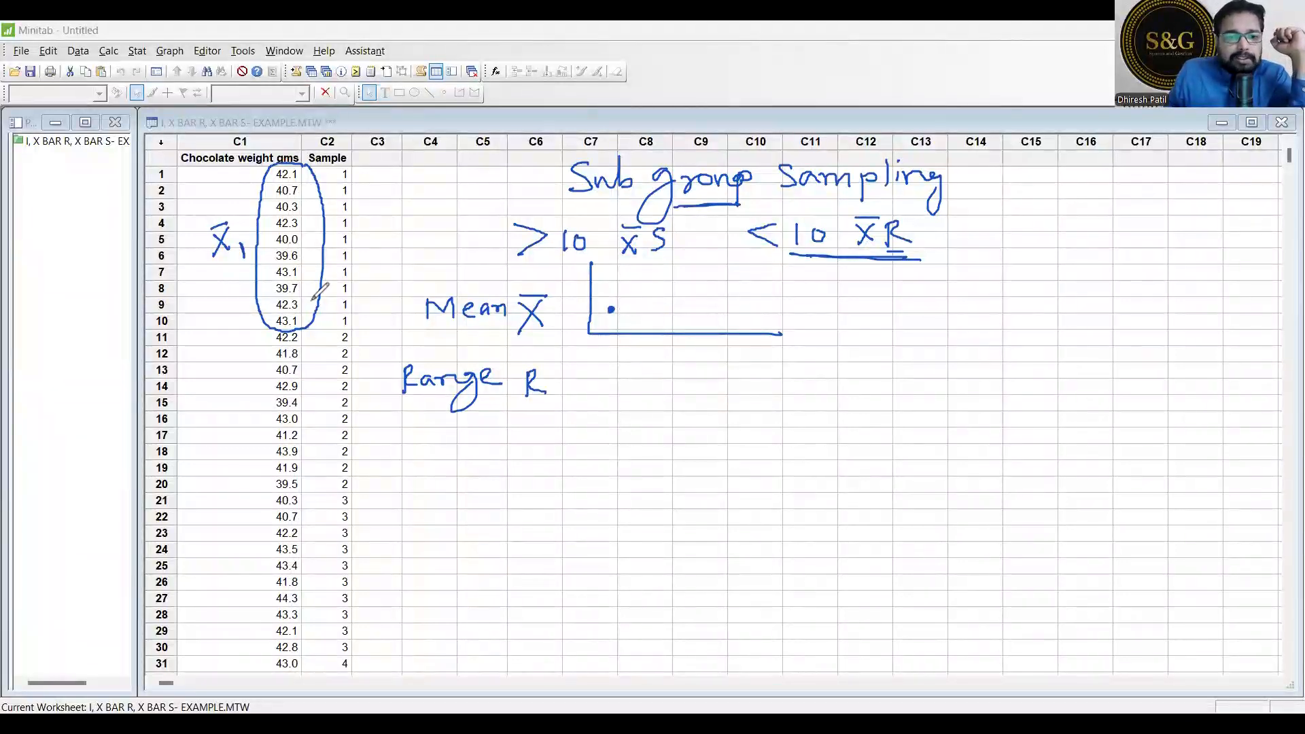
Circle the sample 2 weights, label them X̄2, and continue the mean sketch as a zigzag line.
mouse_move(294, 329)
mouse_down()
mouse_move(248, 371)
mouse_move(279, 499)
mouse_move(318, 479)
mouse_move(323, 441)
mouse_up()
drag(324, 353, 299, 331)
mouse_move(201, 406)
mouse_down()
mouse_move(204, 424)
mouse_move(242, 428)
mouse_move(220, 392)
mouse_up()
click(215, 423)
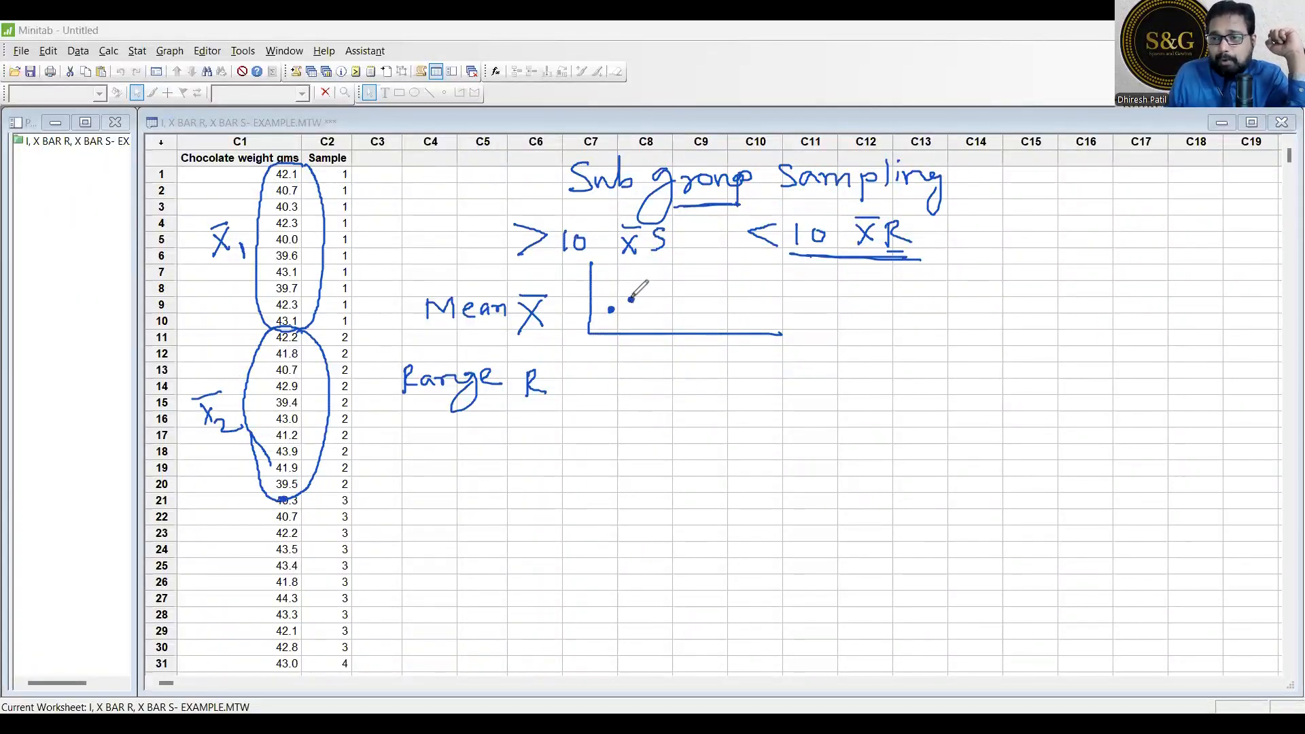
mouse_move(611, 309)
mouse_down()
mouse_move(678, 278)
mouse_move(700, 302)
mouse_move(713, 293)
mouse_move(744, 309)
mouse_move(771, 279)
mouse_up()
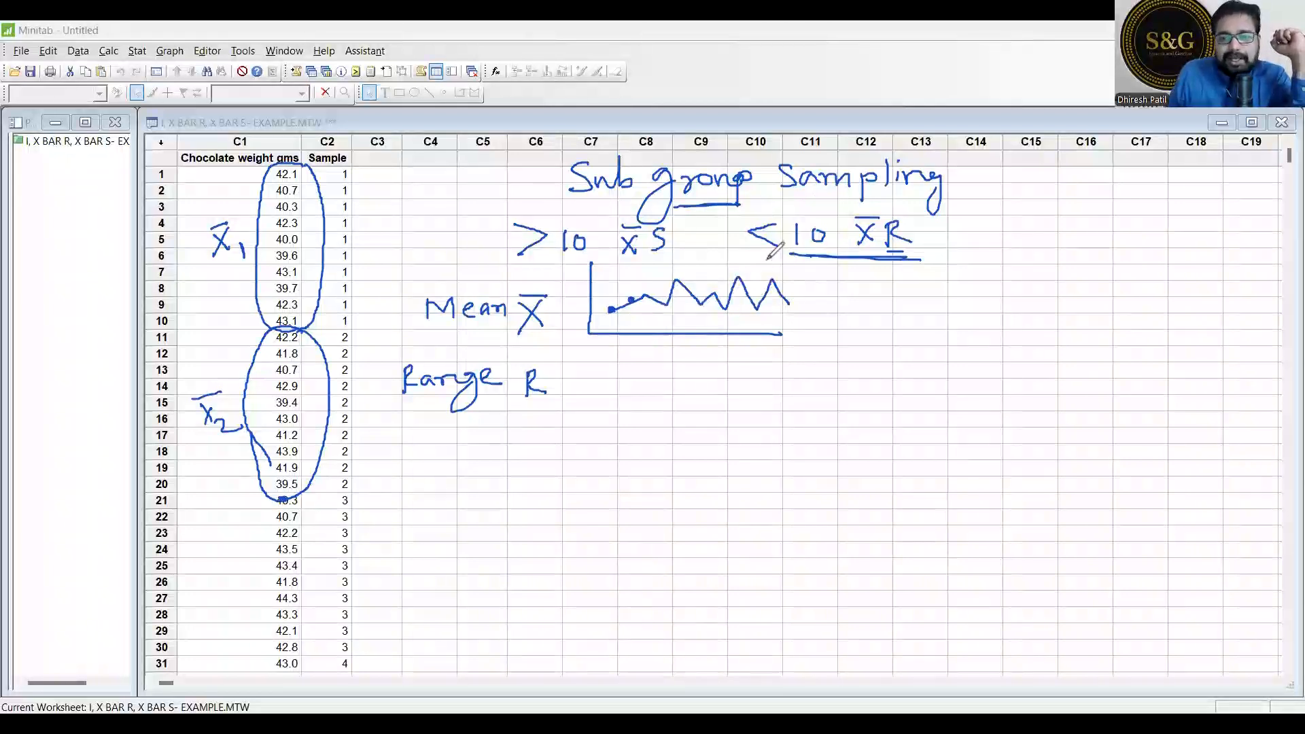
Draw the centre line and control limits on the mean sketch, labelled X̄̄, UCL and LCL, and mark the subgroup boundaries in the data.
drag(602, 294, 802, 294)
drag(615, 273, 799, 263)
drag(615, 324, 804, 318)
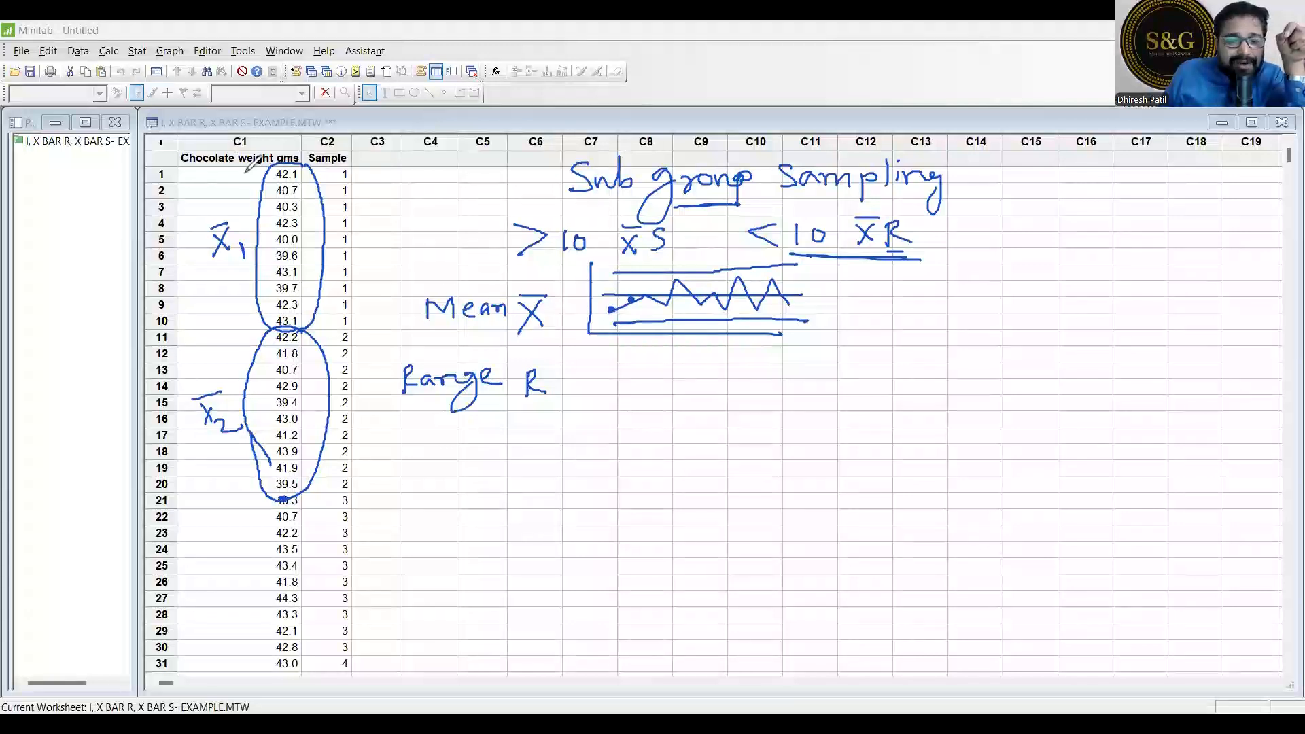
drag(268, 171, 237, 174)
mouse_move(248, 335)
mouse_down()
mouse_move(272, 332)
mouse_move(215, 344)
mouse_up()
drag(228, 502, 294, 496)
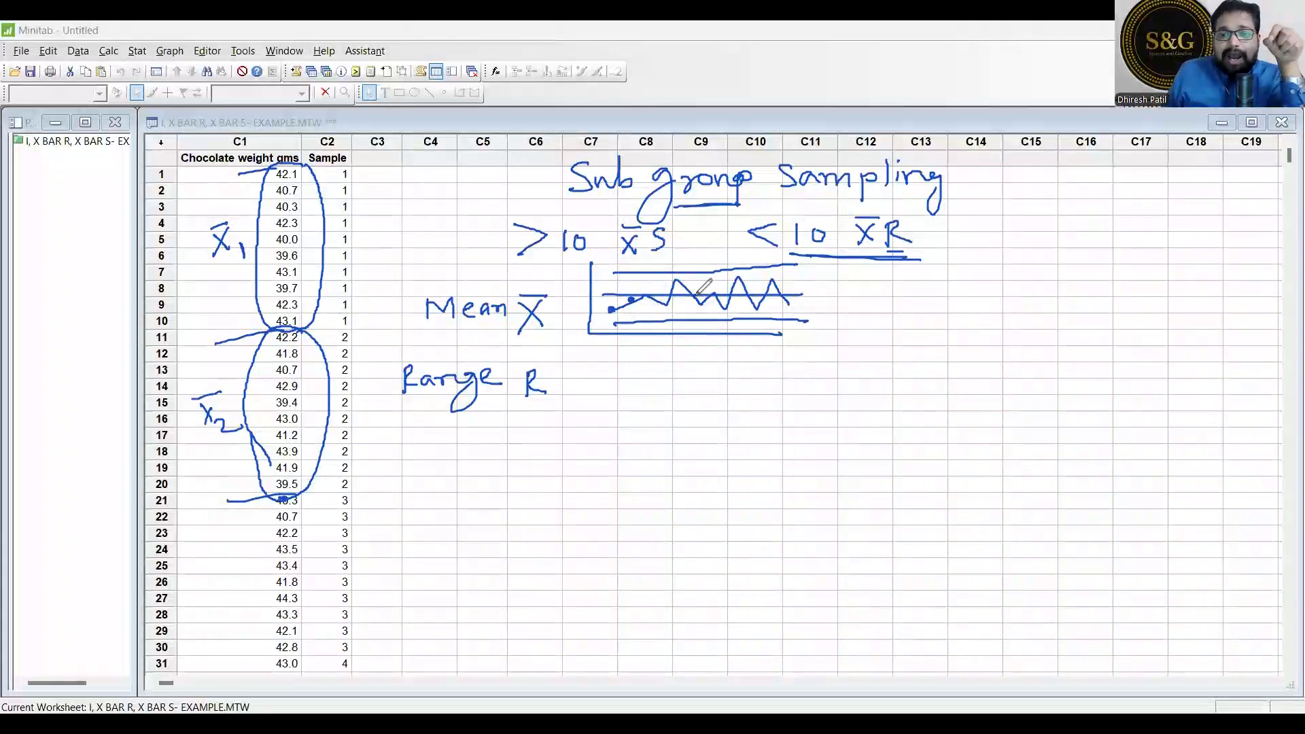
mouse_move(821, 292)
mouse_down()
mouse_move(834, 303)
mouse_move(822, 304)
mouse_up()
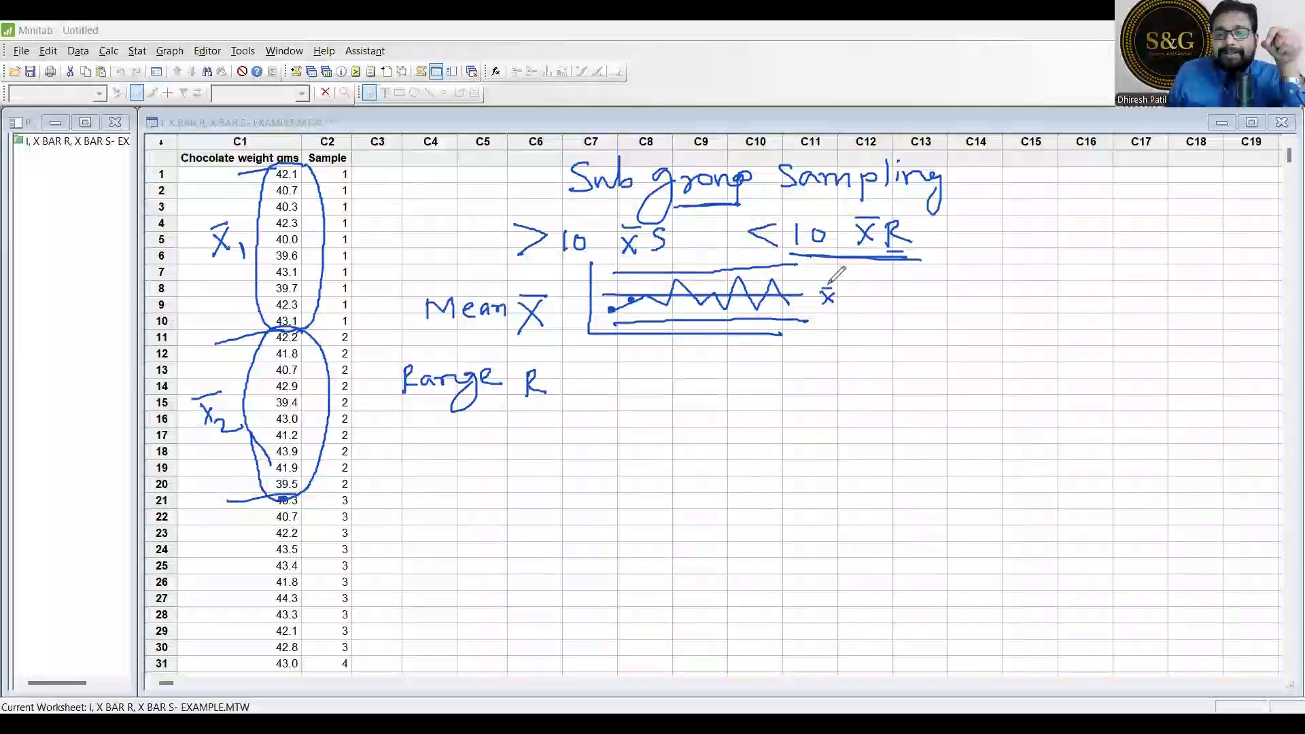
mouse_move(820, 286)
mouse_down()
mouse_move(834, 288)
mouse_move(823, 265)
mouse_move(846, 270)
mouse_up()
drag(814, 314, 848, 323)
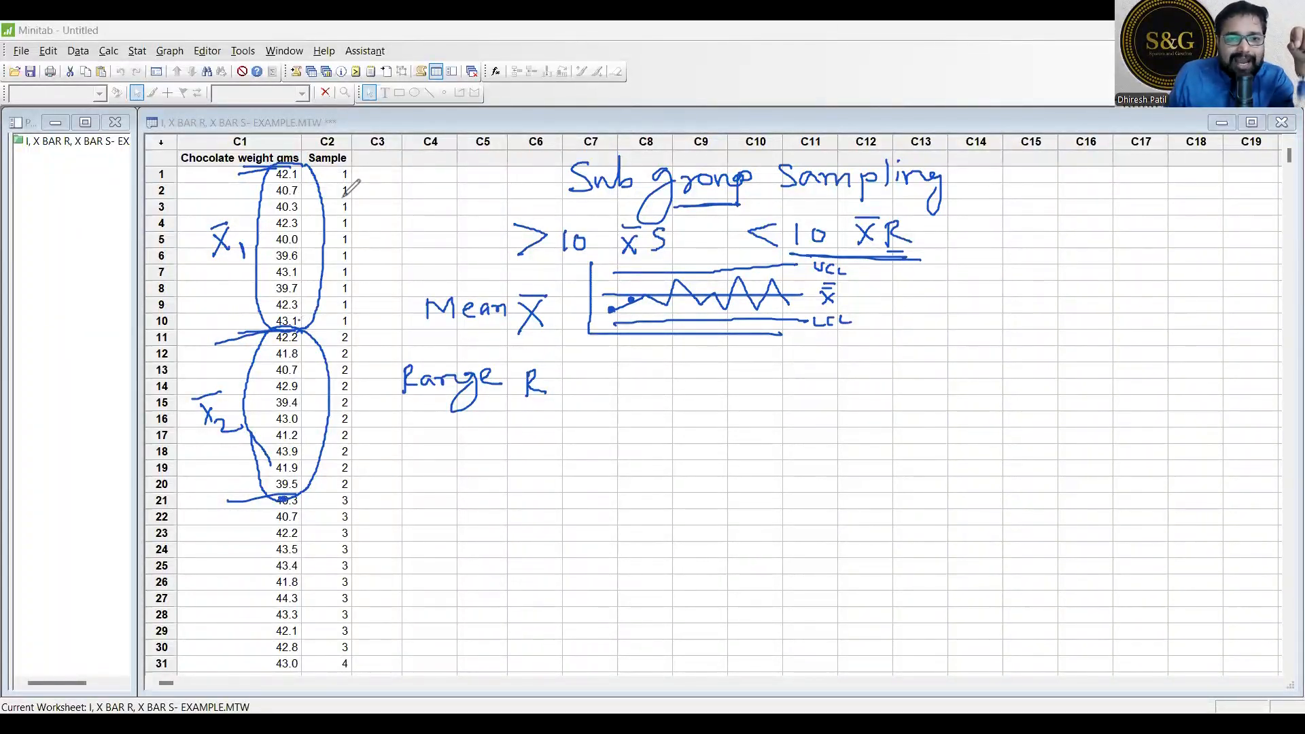
Handwrite the sample 1 range as 43.1 − 39.6 = 3.5 and label the first two subgroups' ranges R1 and R2.
mouse_move(373, 178)
mouse_down()
mouse_move(381, 198)
mouse_move(400, 178)
mouse_move(437, 184)
mouse_up()
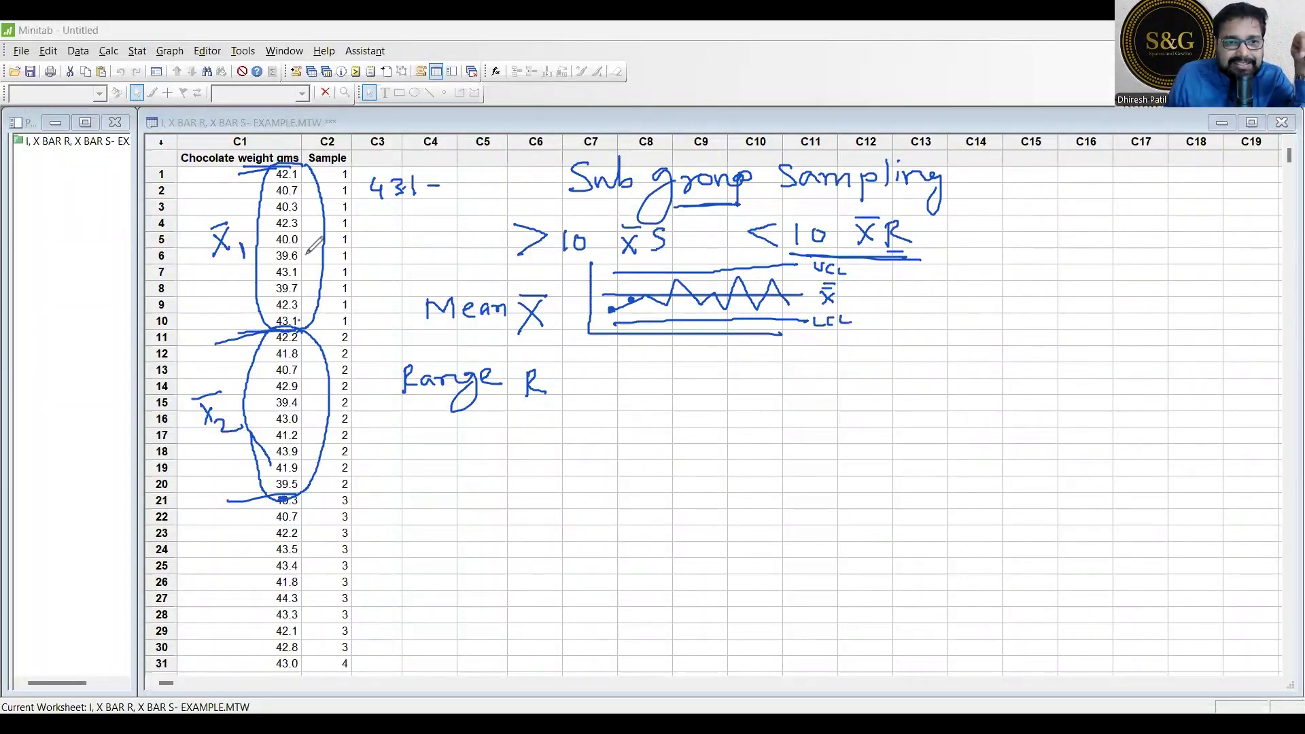
mouse_move(449, 173)
mouse_down()
mouse_move(456, 187)
mouse_move(498, 182)
mouse_up()
click(491, 182)
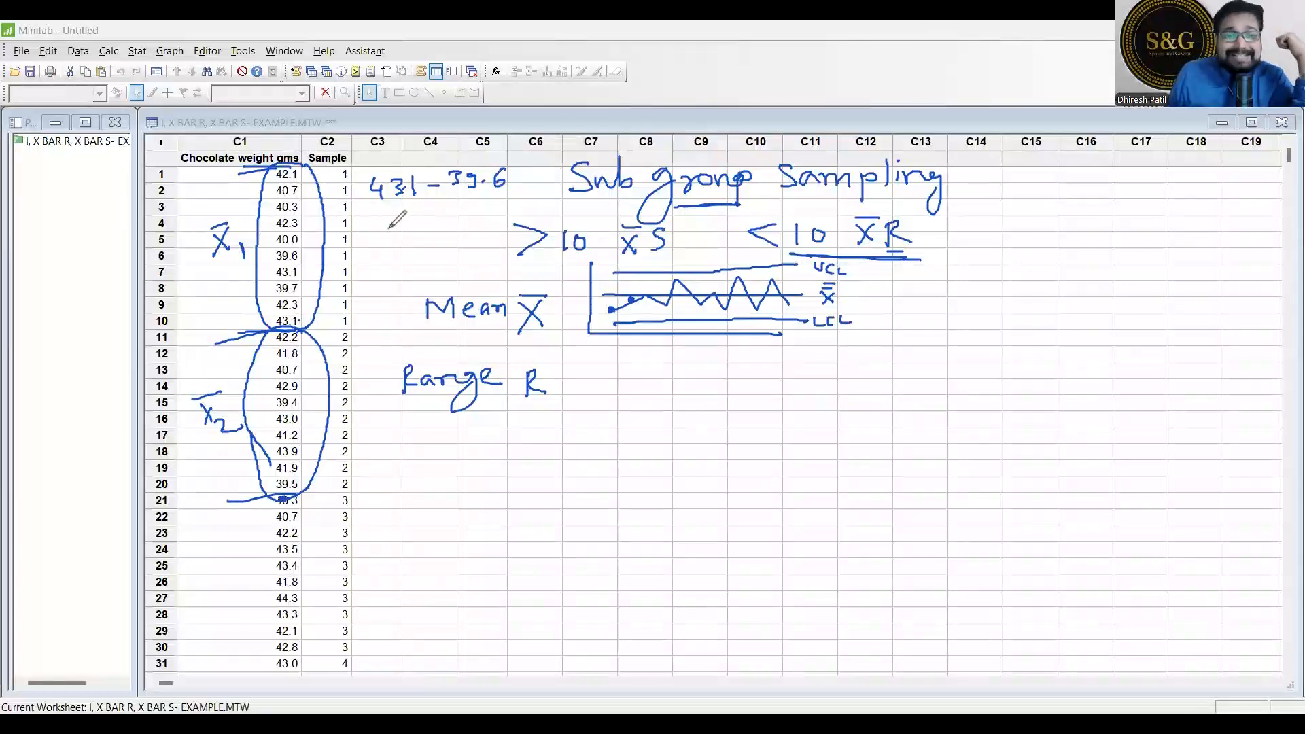
drag(369, 223, 434, 224)
click(422, 217)
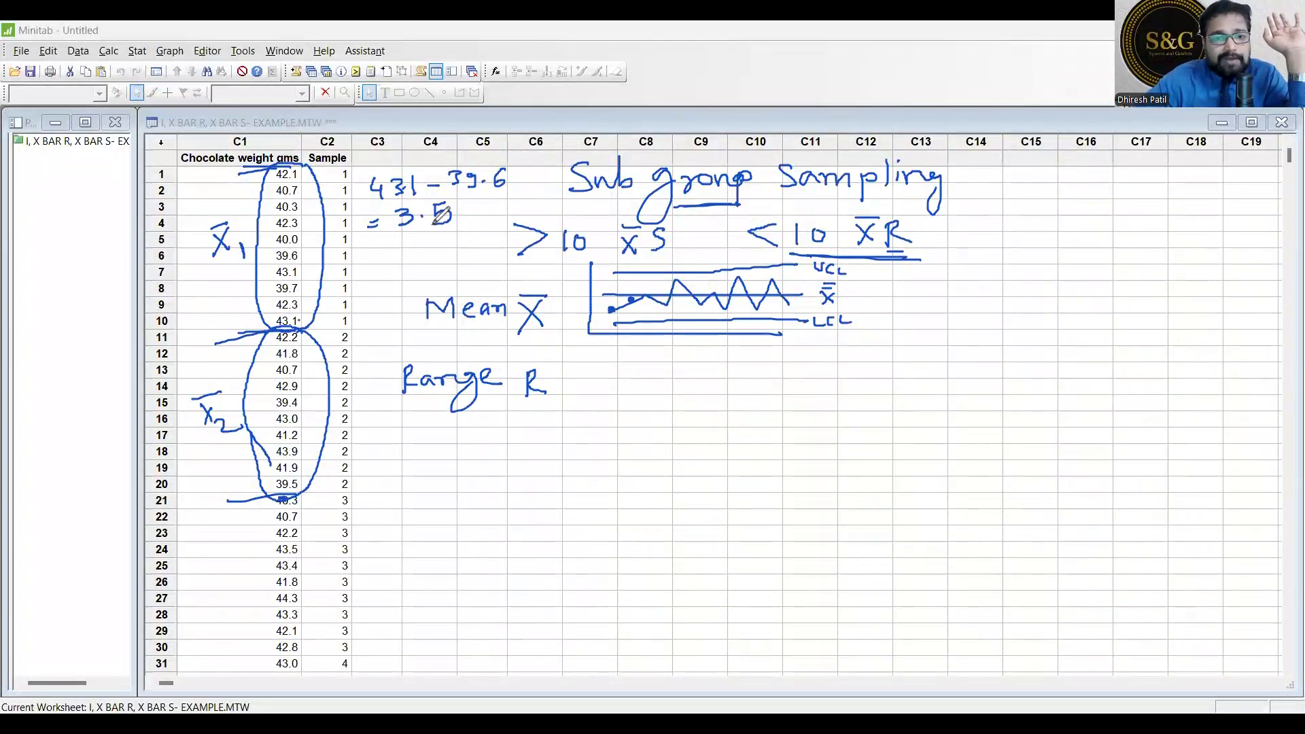
drag(404, 234, 453, 231)
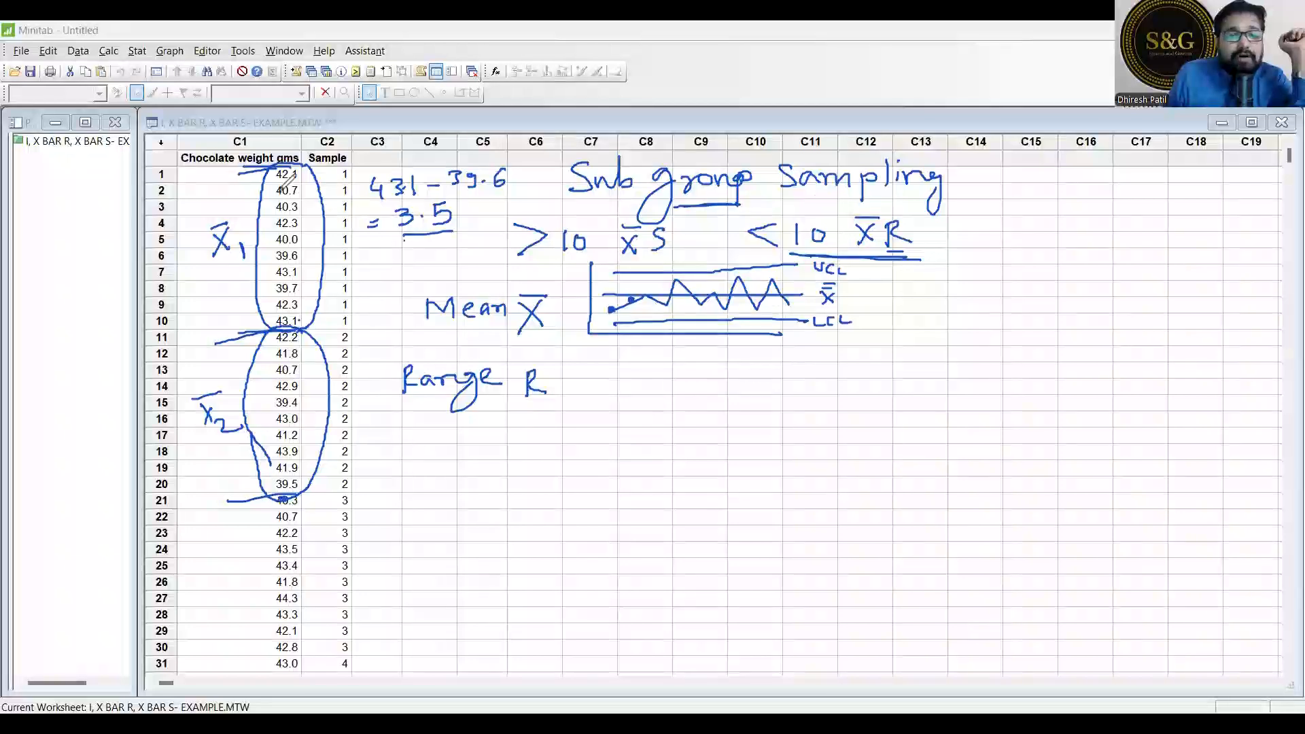
mouse_move(314, 170)
mouse_down()
mouse_move(323, 328)
mouse_move(256, 269)
mouse_move(256, 167)
mouse_up()
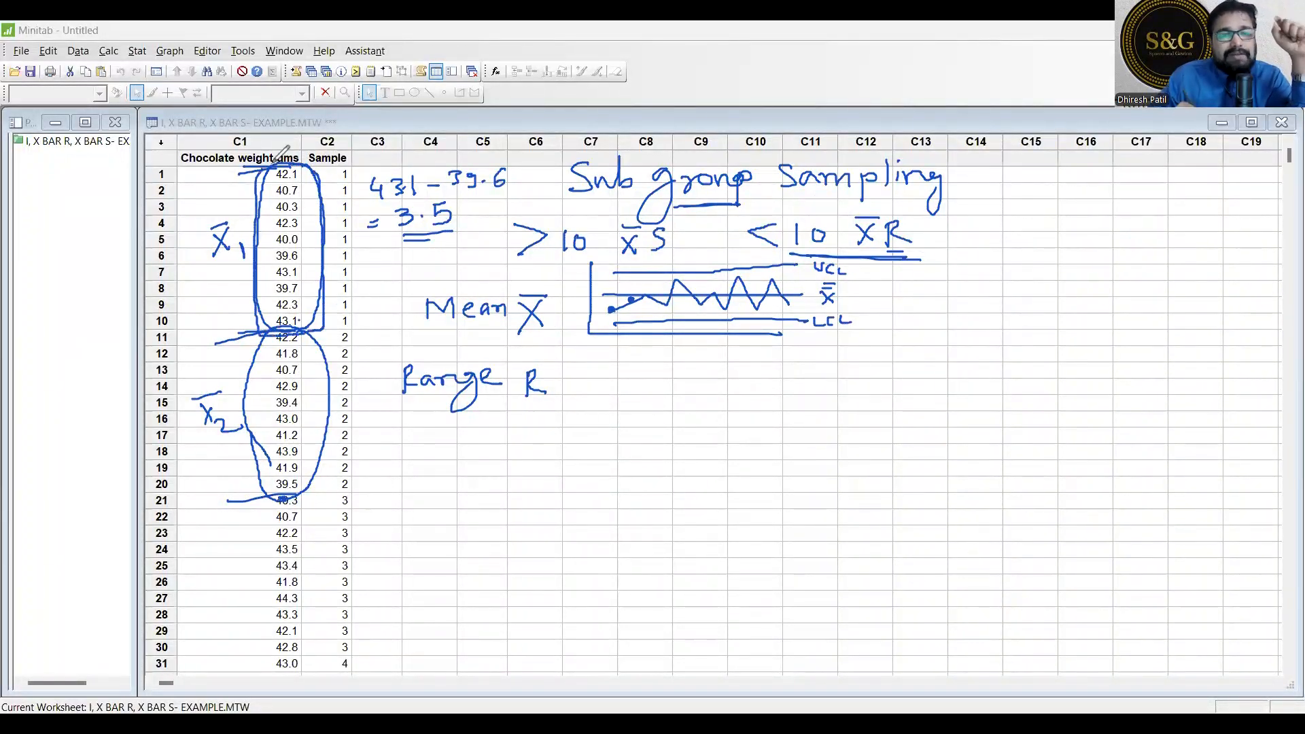
drag(370, 253, 396, 276)
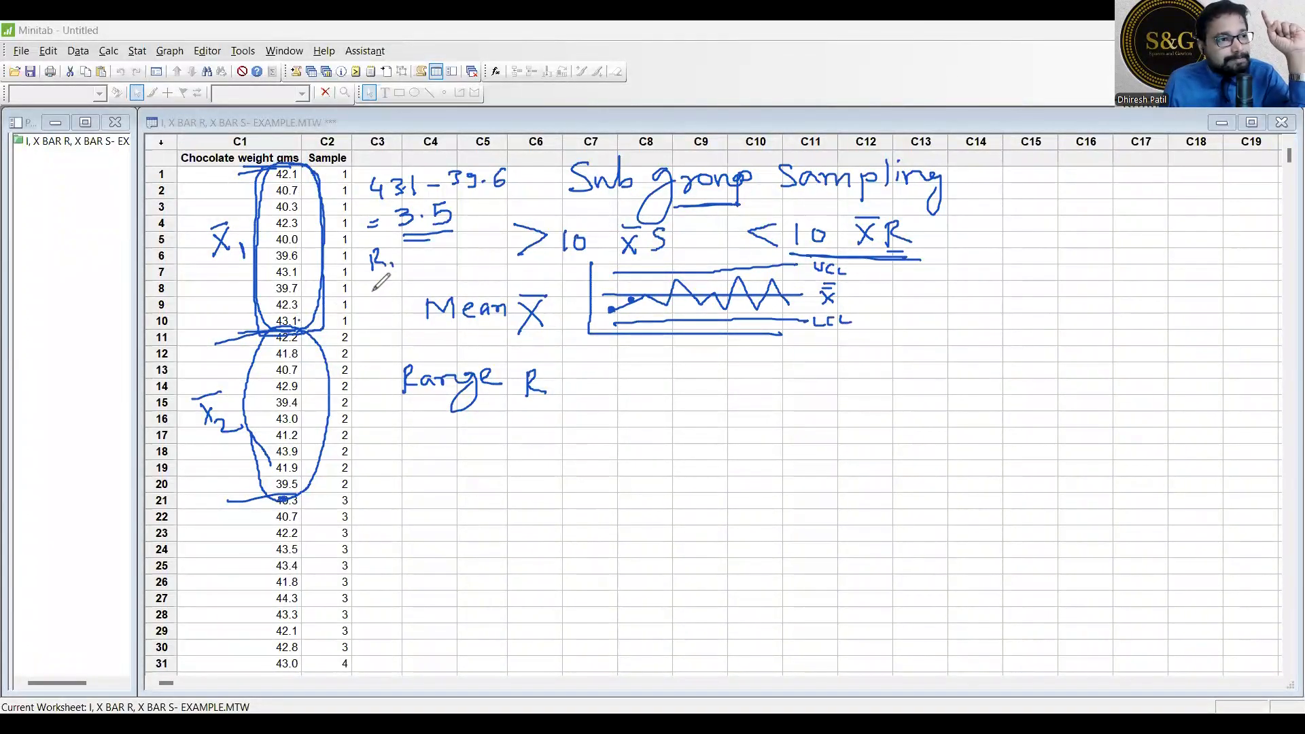
click(358, 390)
drag(360, 386, 393, 406)
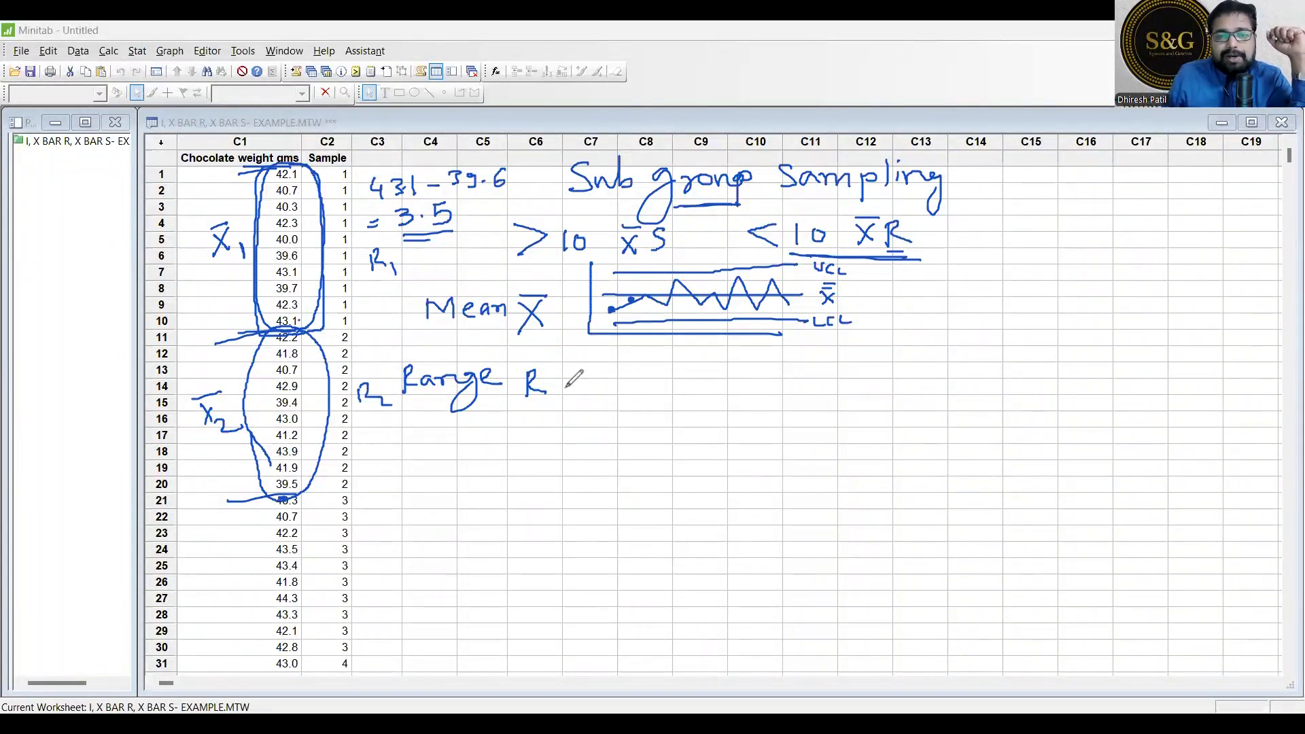
Sketch a range chart beside the Range label with six points, a centre line, two limits and a UCL label, and clear all annotations.
mouse_move(600, 352)
mouse_down()
mouse_move(600, 425)
mouse_move(828, 416)
mouse_up()
click(622, 394)
click(641, 388)
click(667, 393)
click(698, 380)
click(731, 391)
click(759, 390)
drag(615, 382, 796, 377)
drag(626, 356, 815, 359)
drag(630, 411, 816, 407)
drag(821, 350, 868, 363)
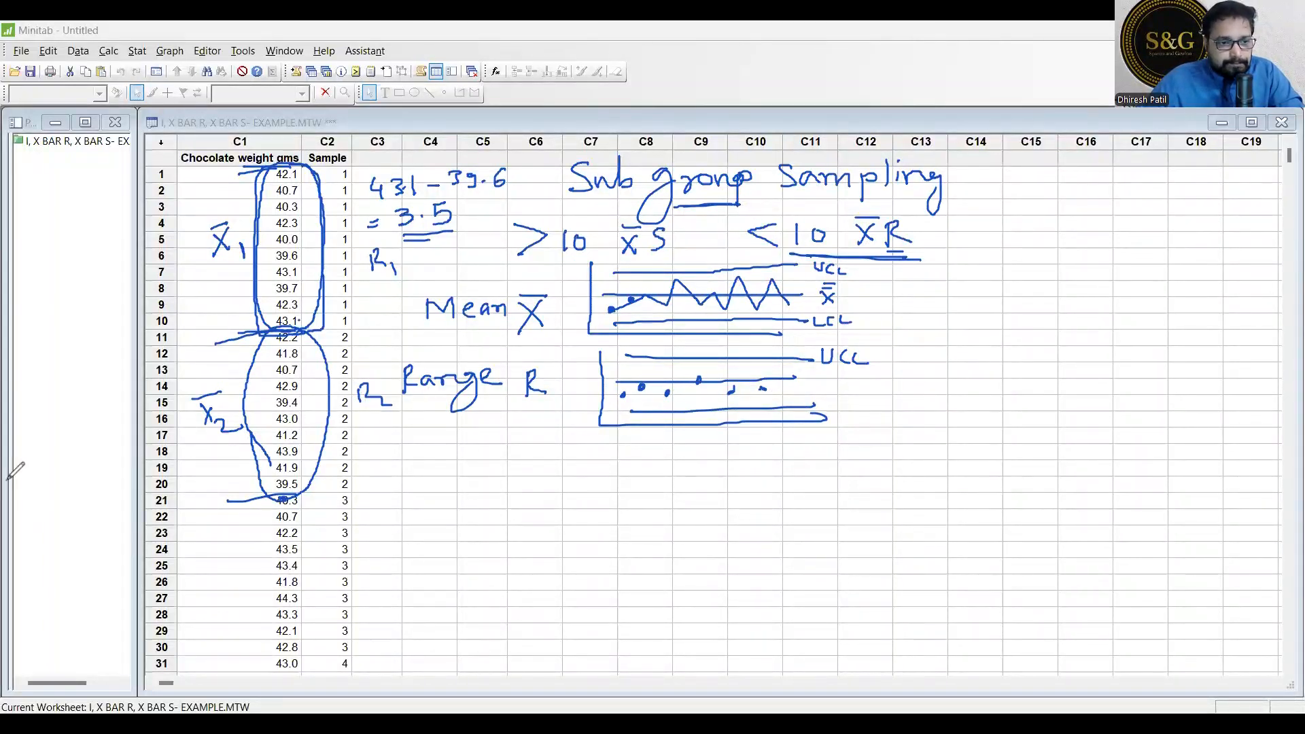
key(Escape)
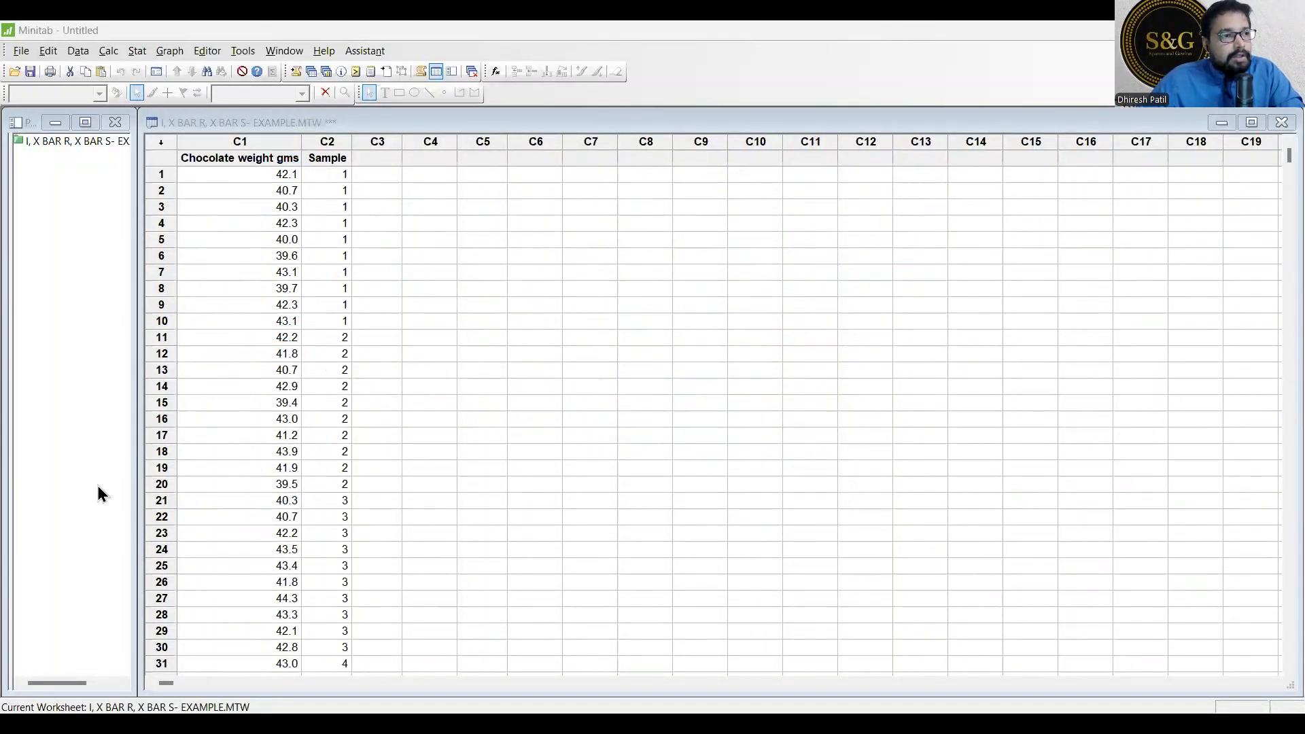
click(137, 50)
mouse_move(181, 151)
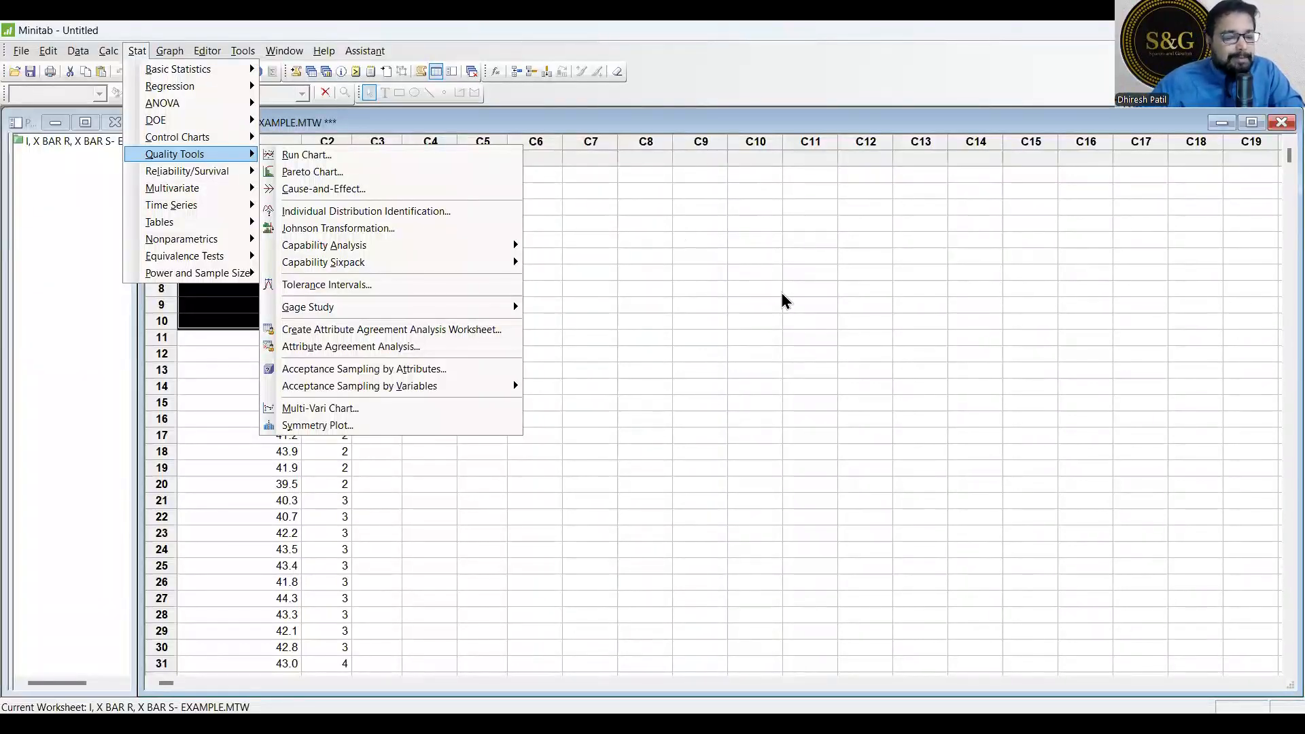
mouse_move(207, 50)
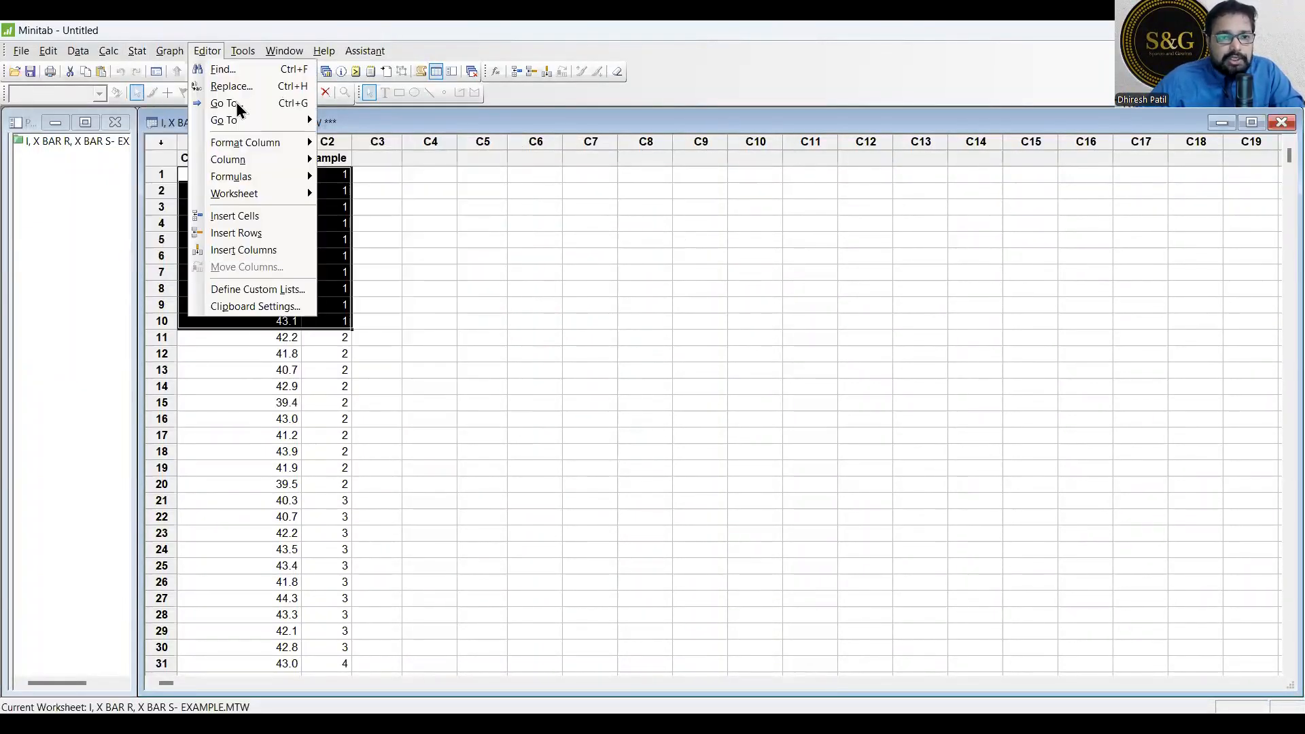
click(582, 193)
Create an Xbar-R chart of Chocolate weight gms with the Sample column defining the subgroups, and maximize the chart window.
click(136, 49)
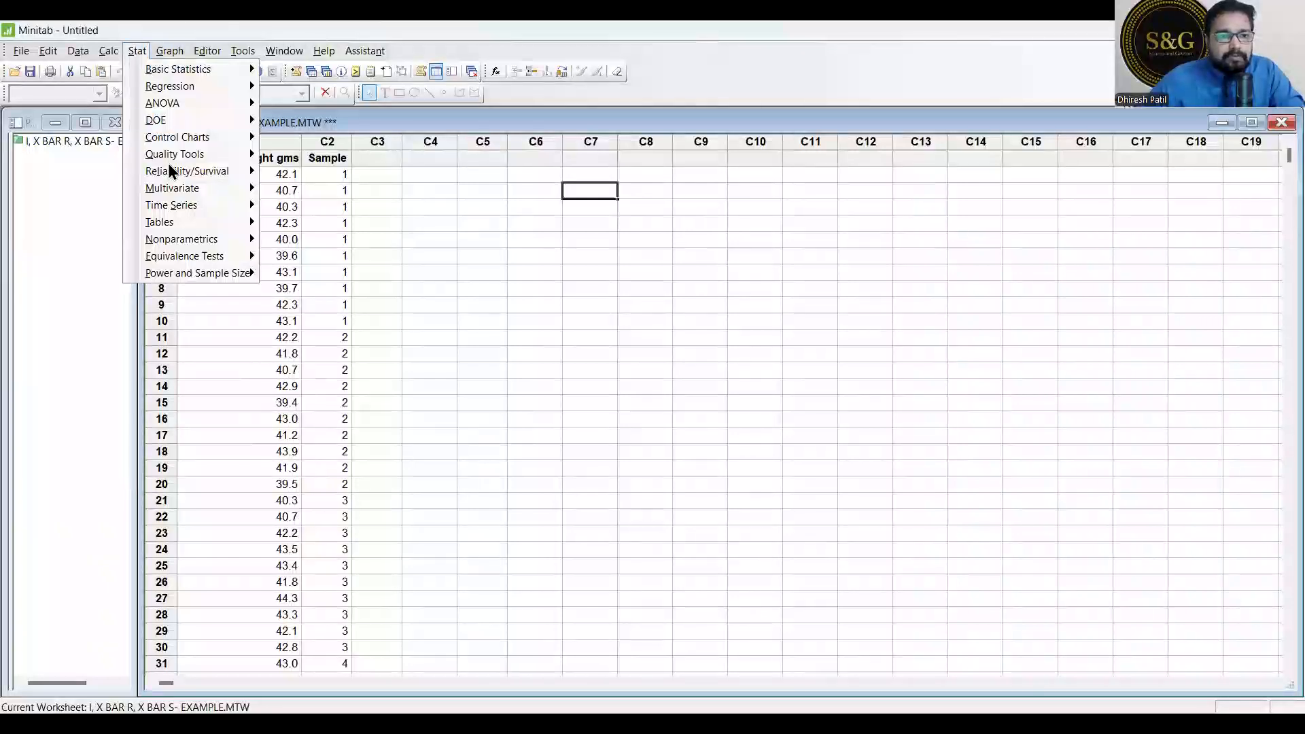
click(177, 139)
click(331, 160)
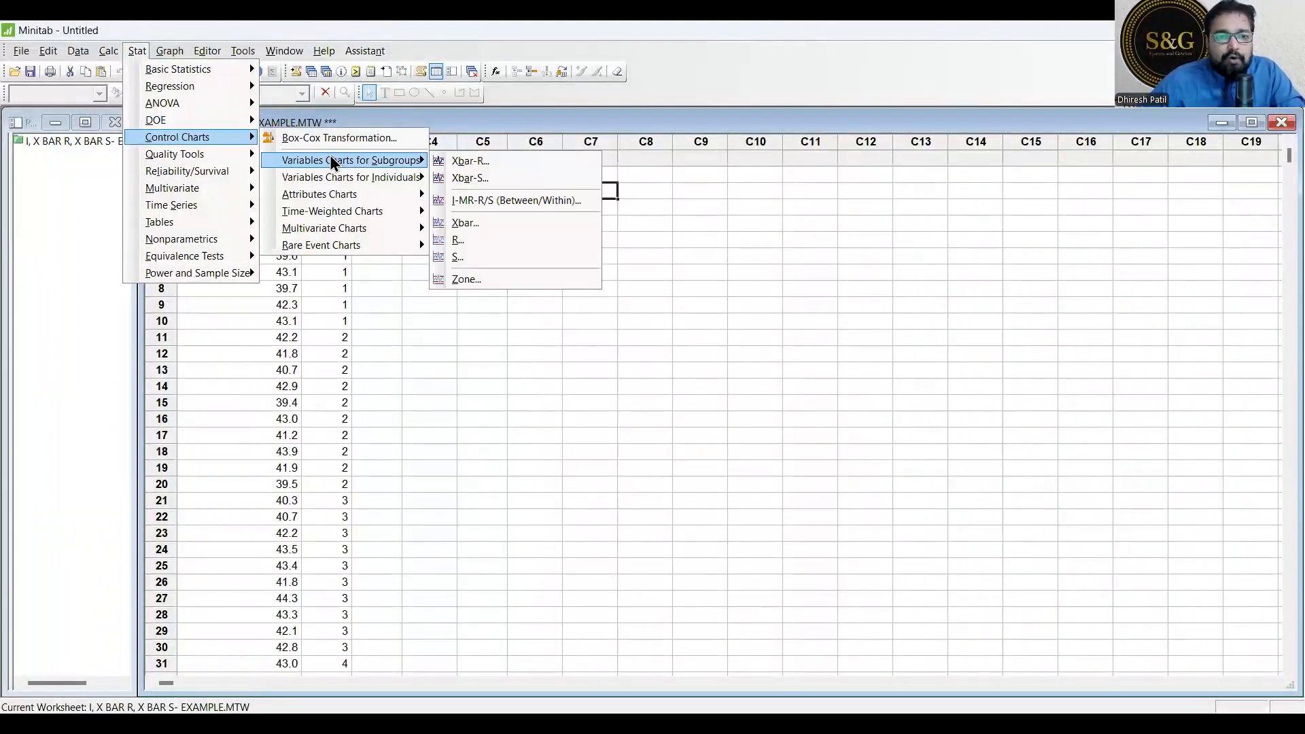
click(505, 161)
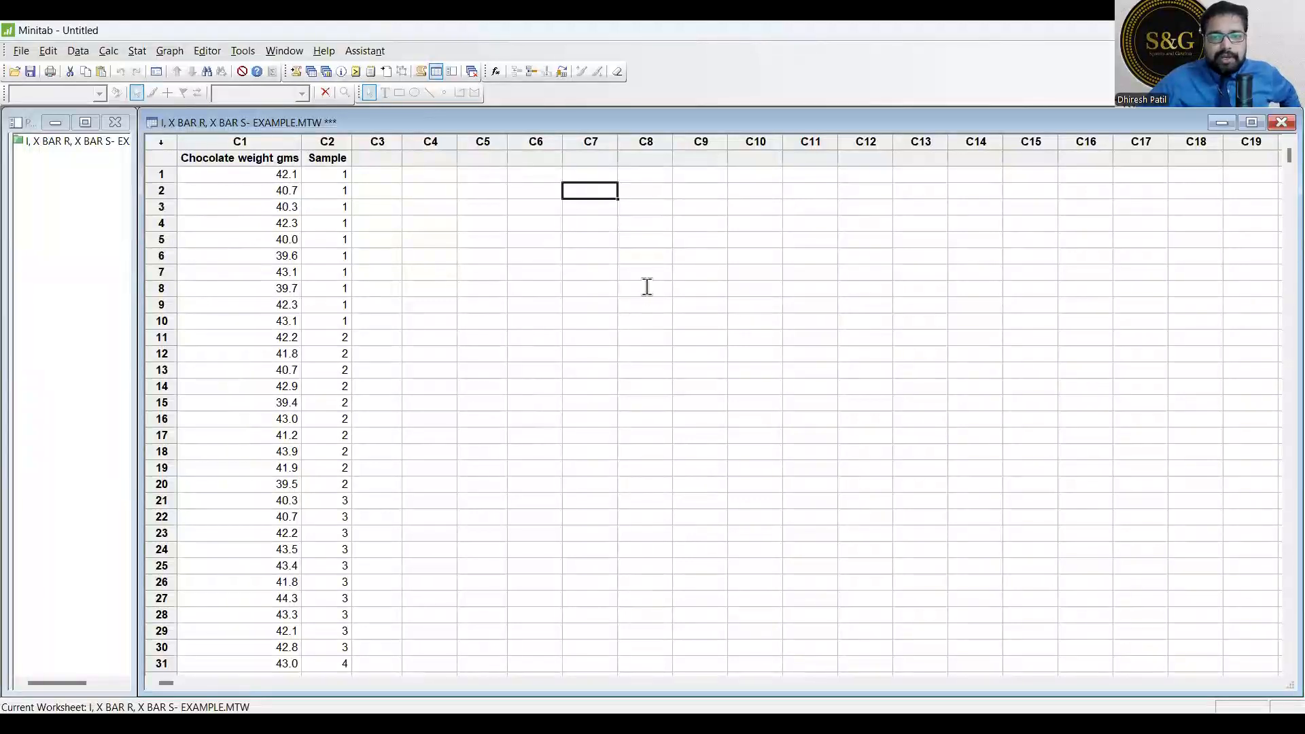
click(536, 262)
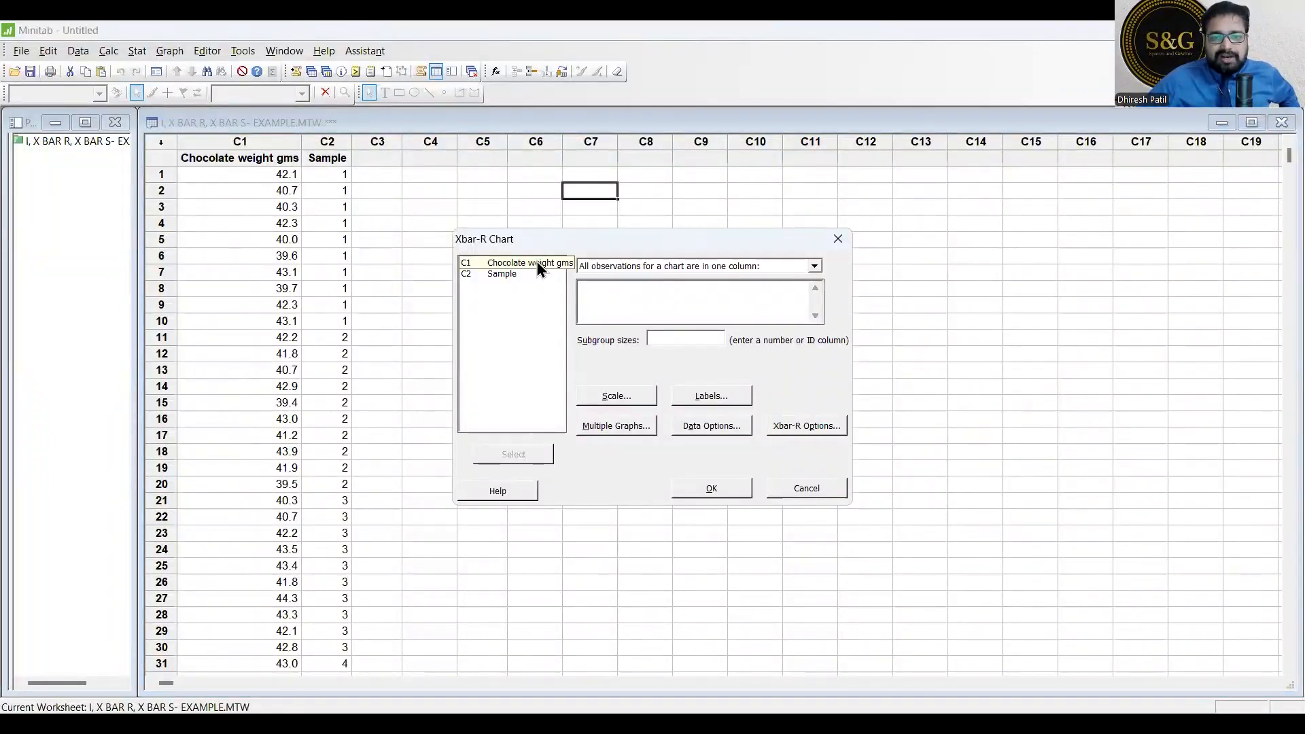
double_click(537, 262)
click(656, 338)
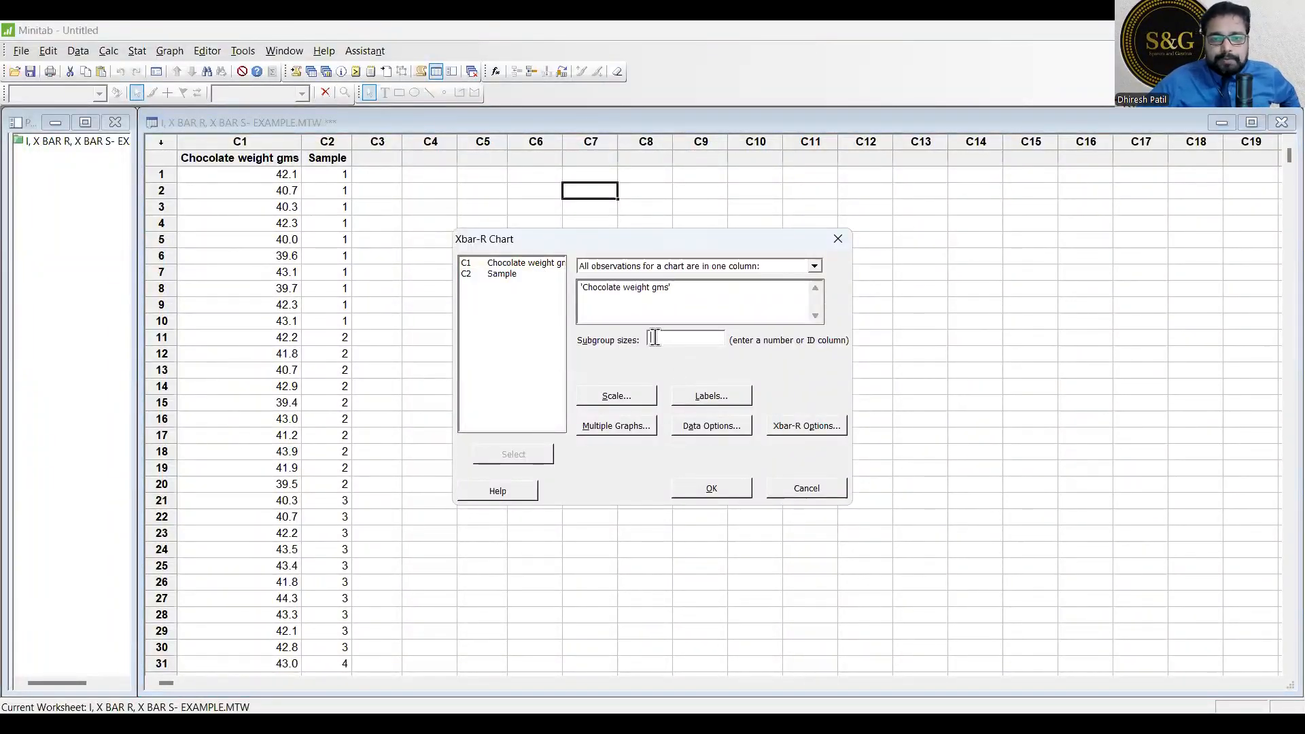
double_click(496, 273)
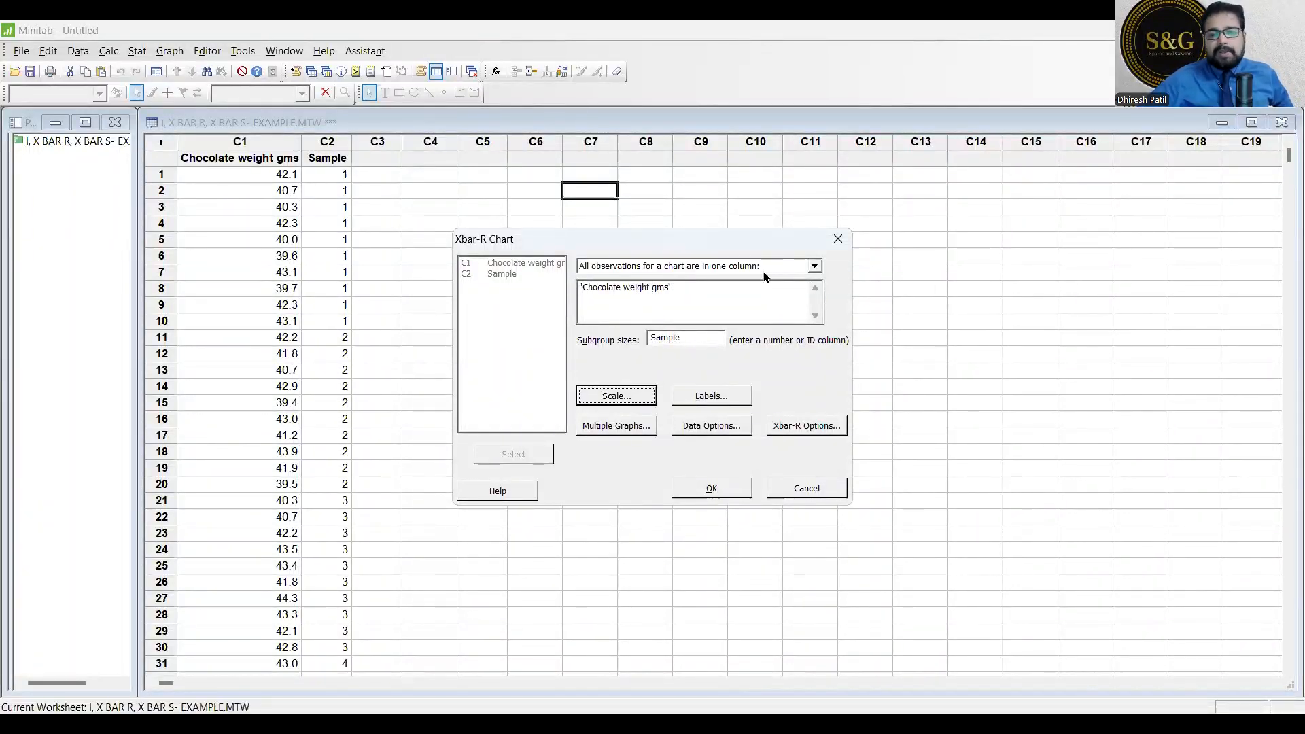
click(711, 489)
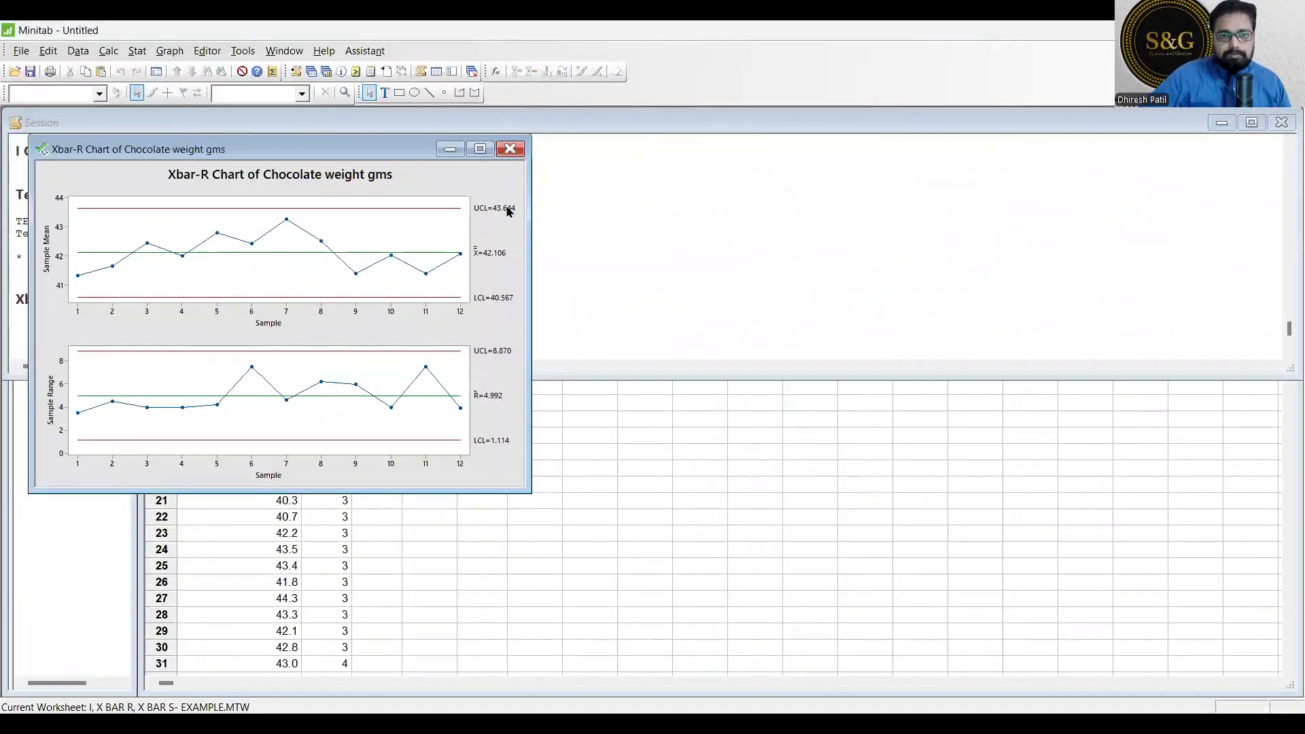
click(481, 150)
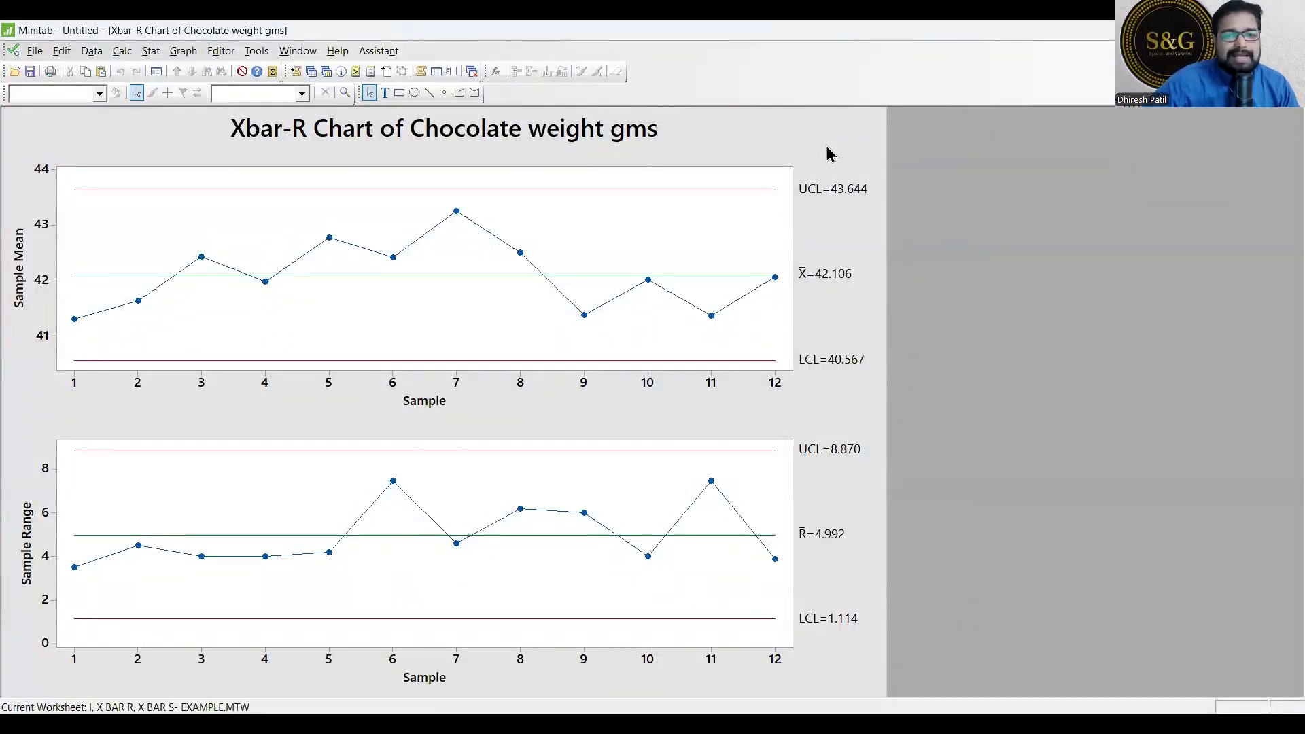
Create an Xbar-S chart of Chocolate weight gms with the Sample column defining the subgroups.
click(429, 92)
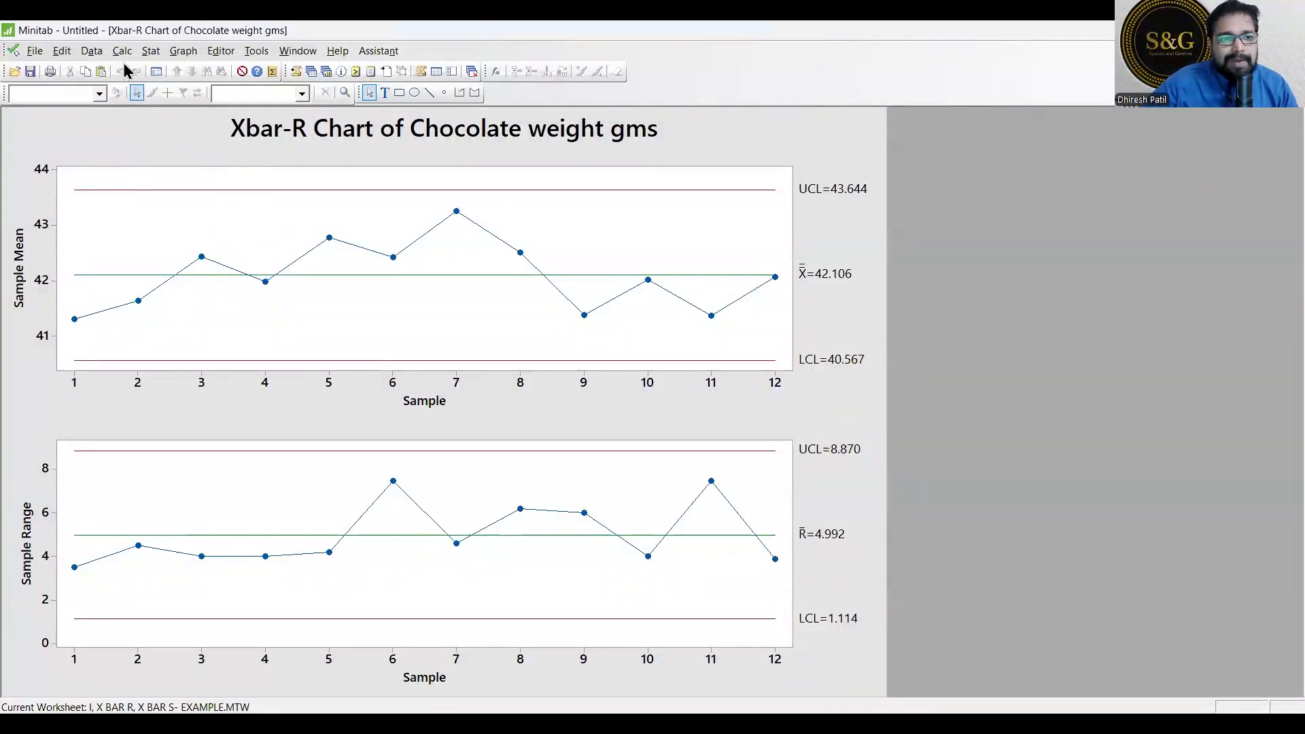
click(429, 92)
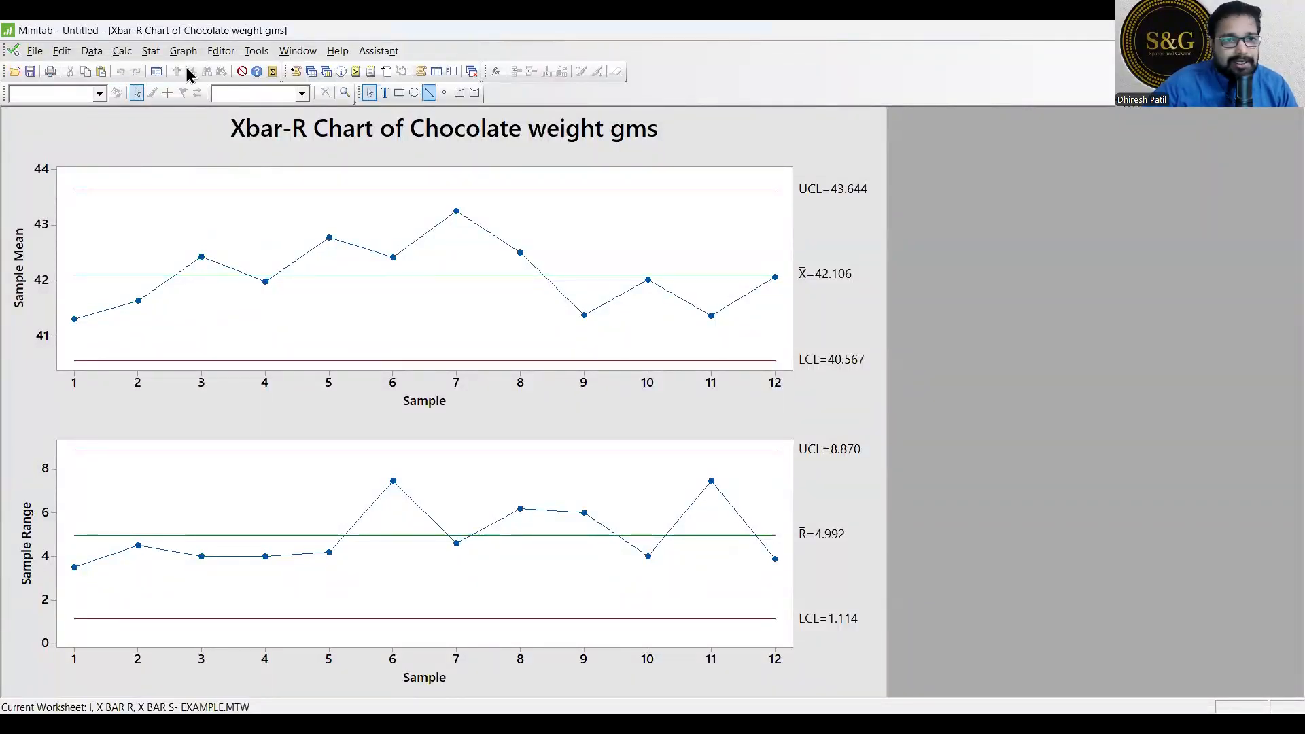
click(144, 55)
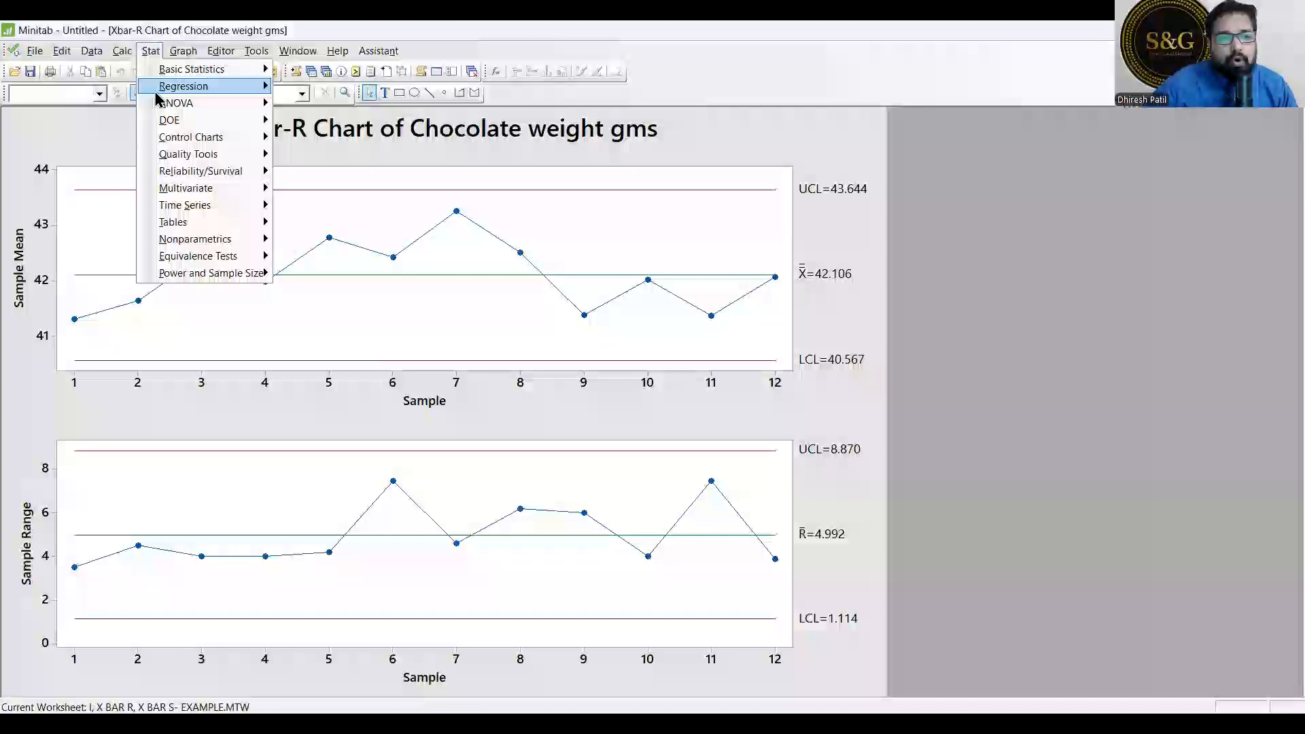
mouse_move(166, 136)
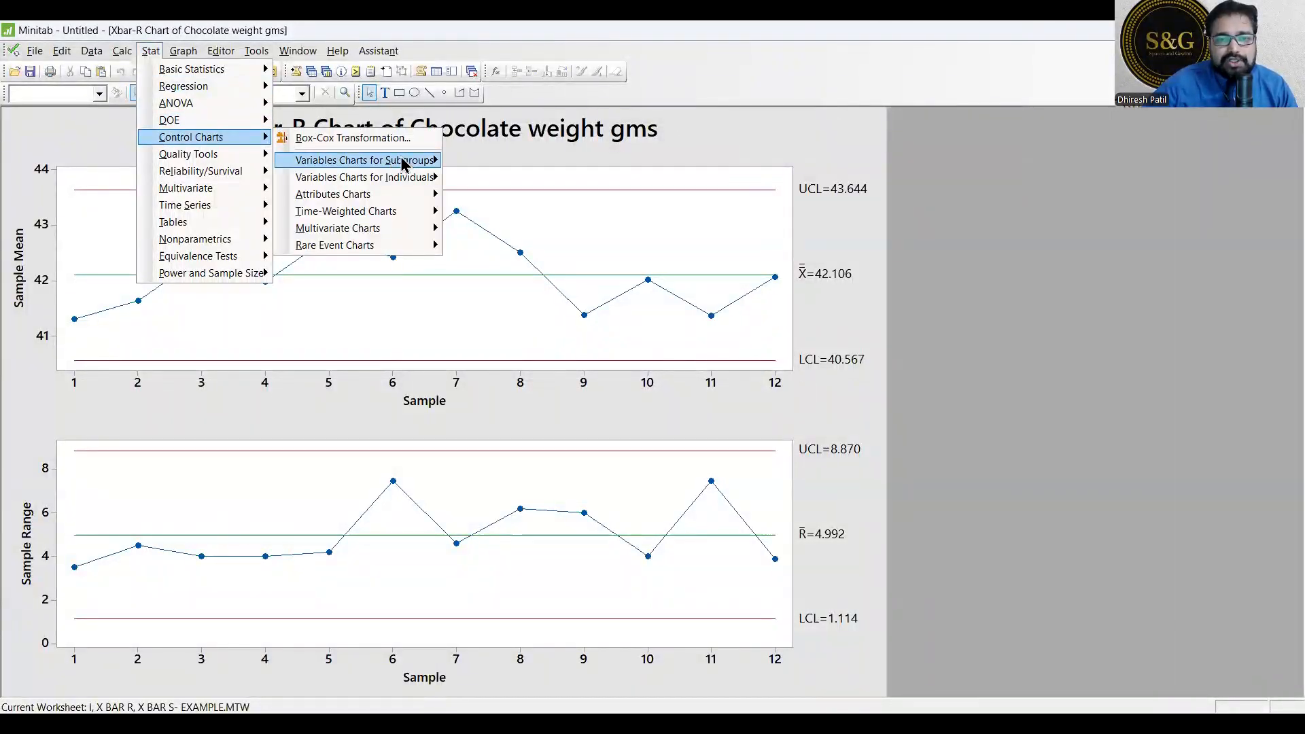
mouse_move(405, 163)
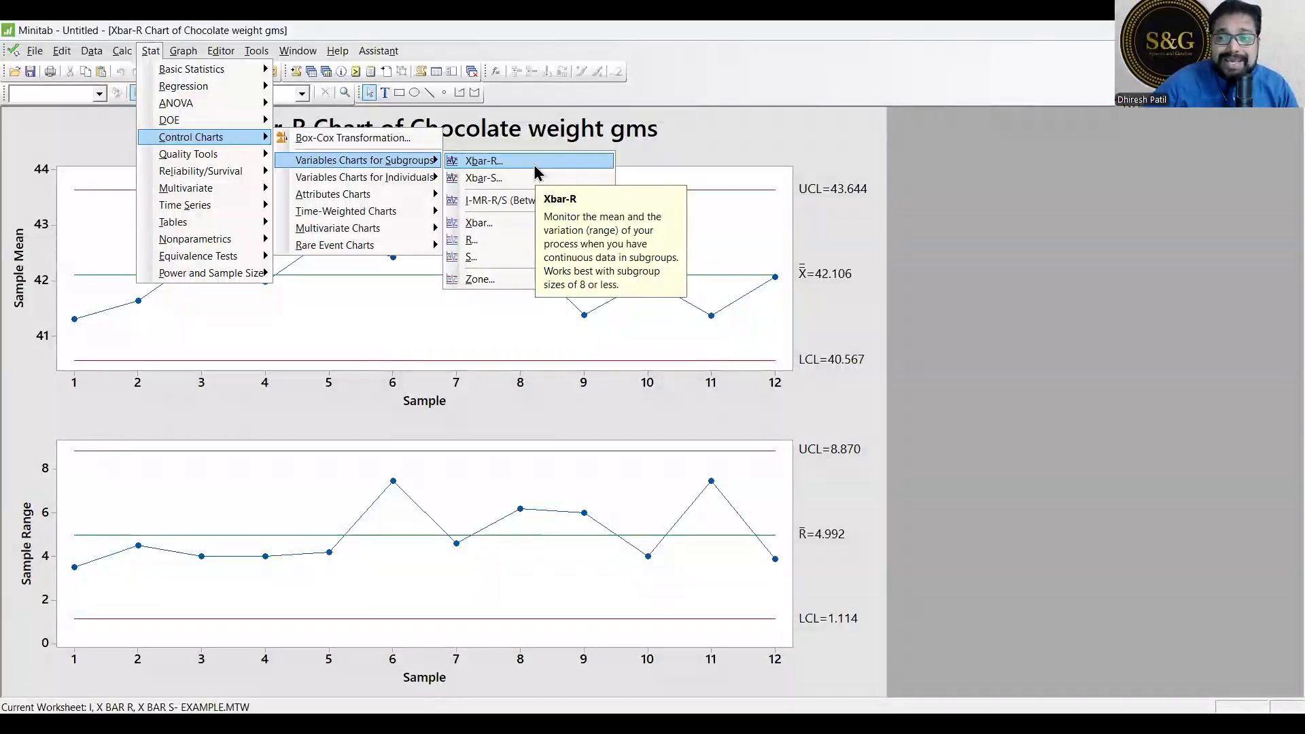
click(493, 178)
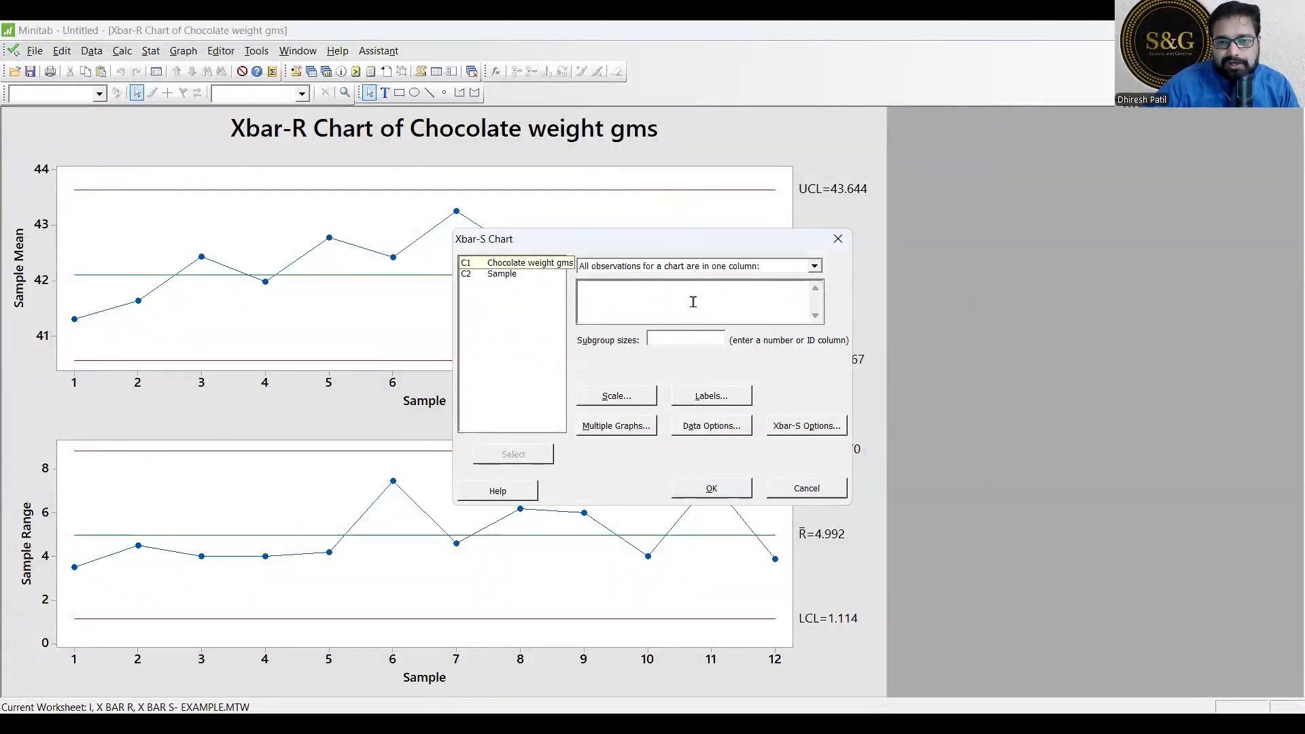
double_click(503, 274)
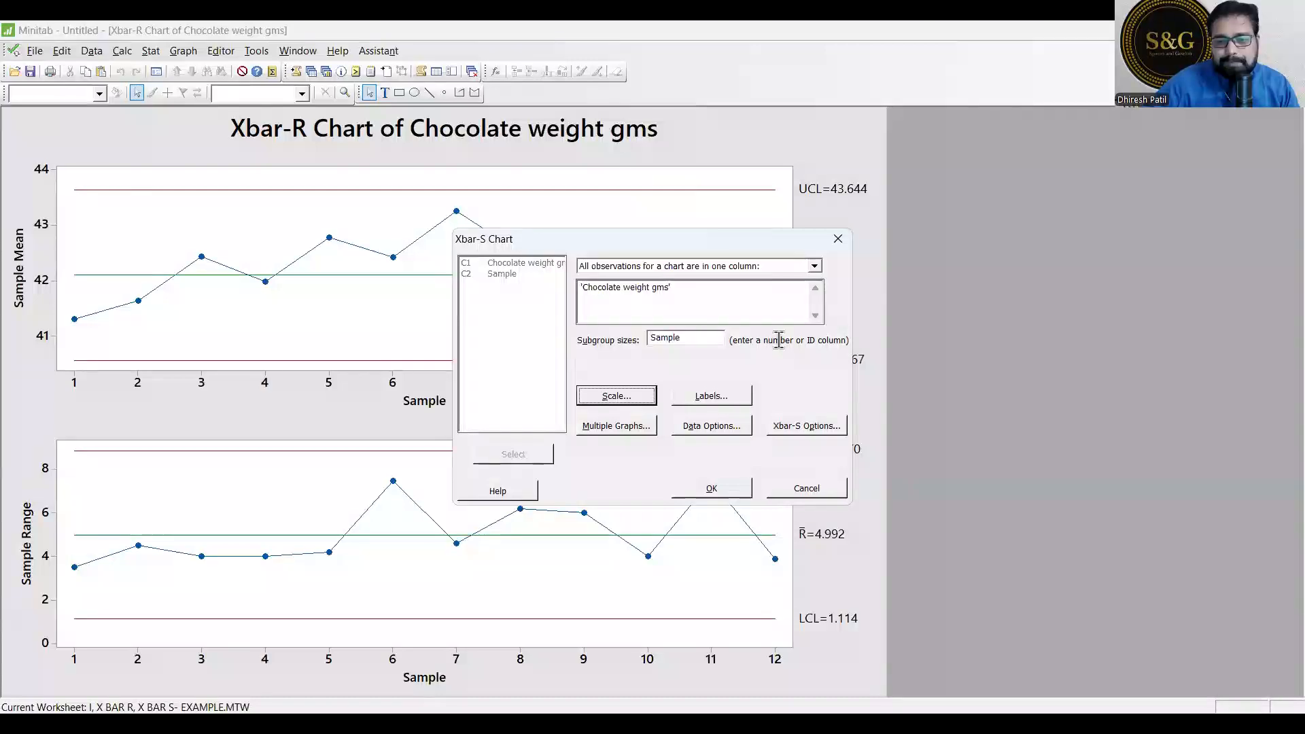
click(707, 490)
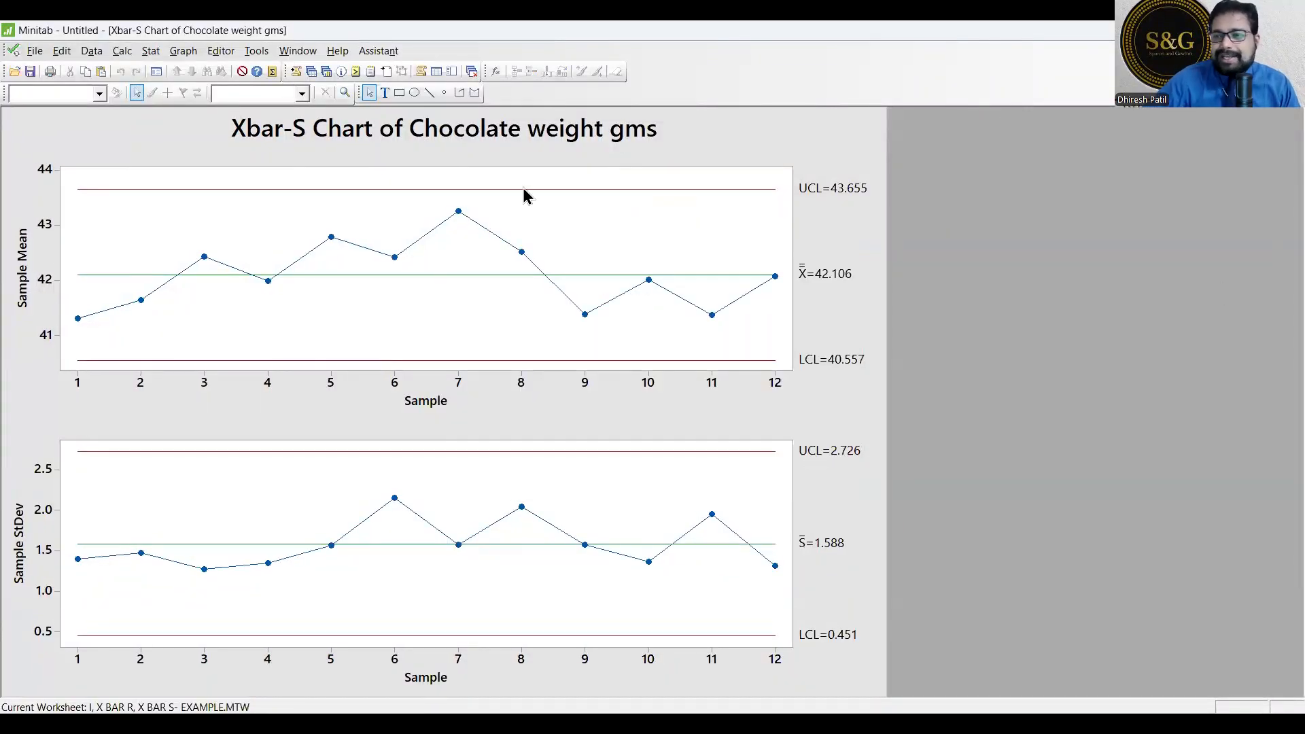
Restore the maximized chart and arrange the Xbar-R and Xbar-S chart windows side by side.
click(1274, 51)
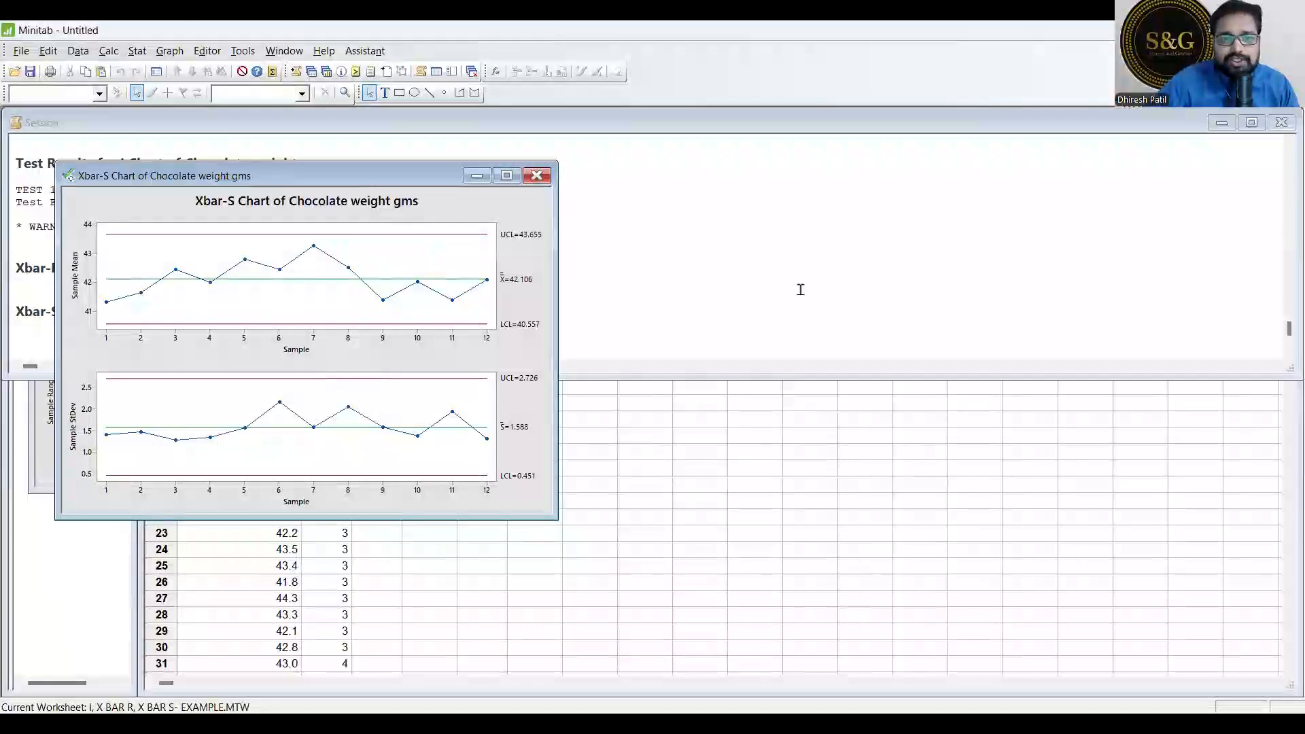
drag(382, 180, 882, 147)
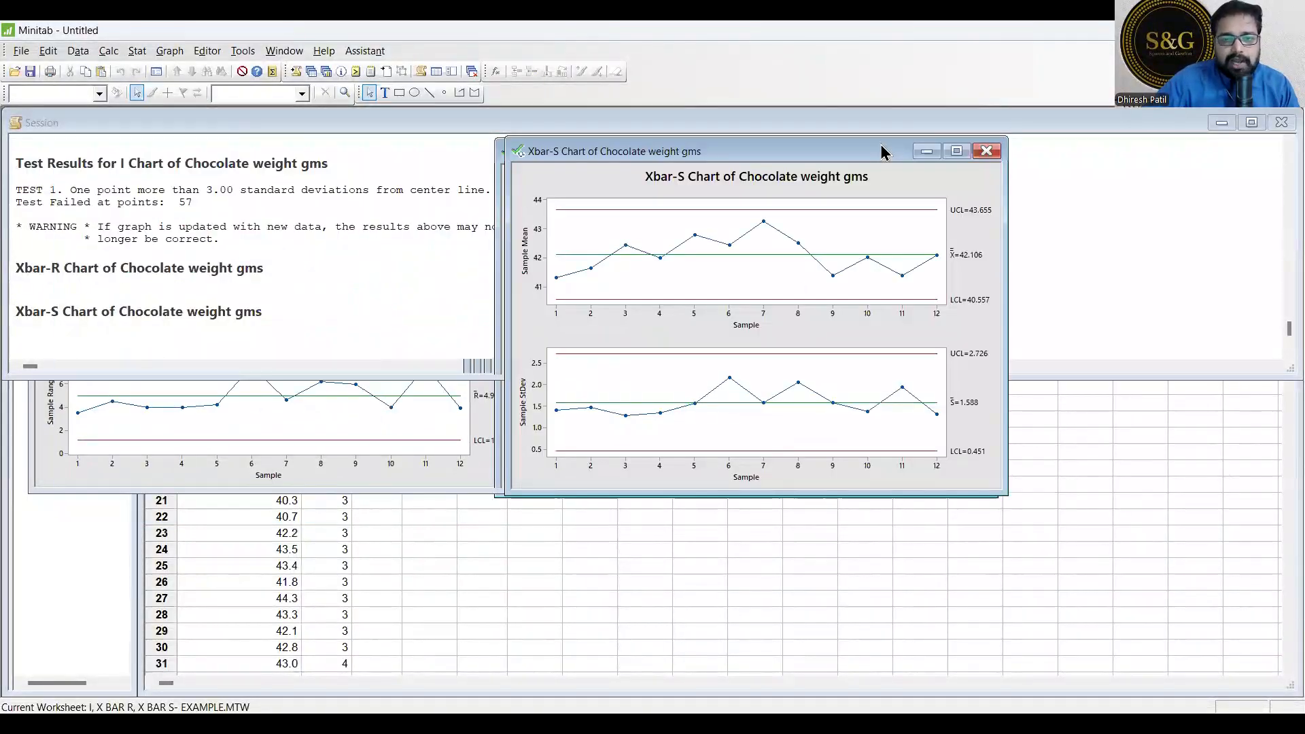
click(440, 483)
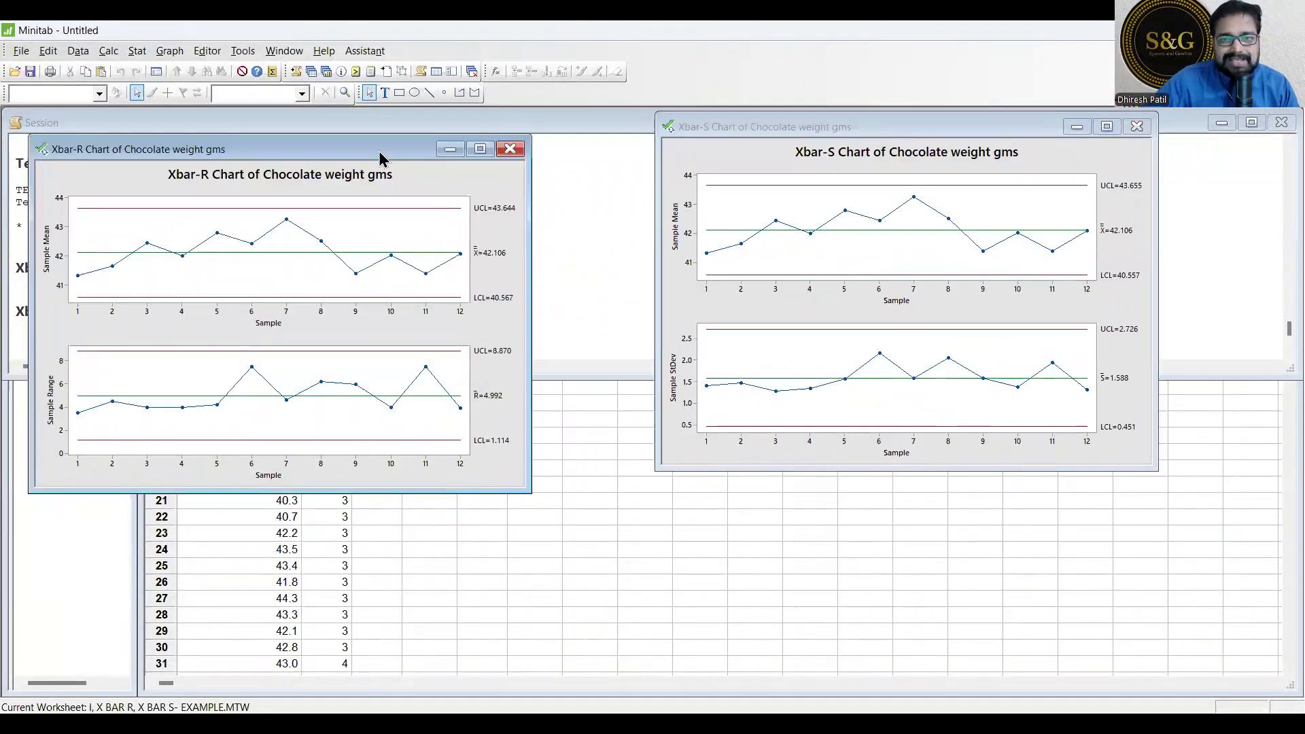
drag(381, 156, 461, 127)
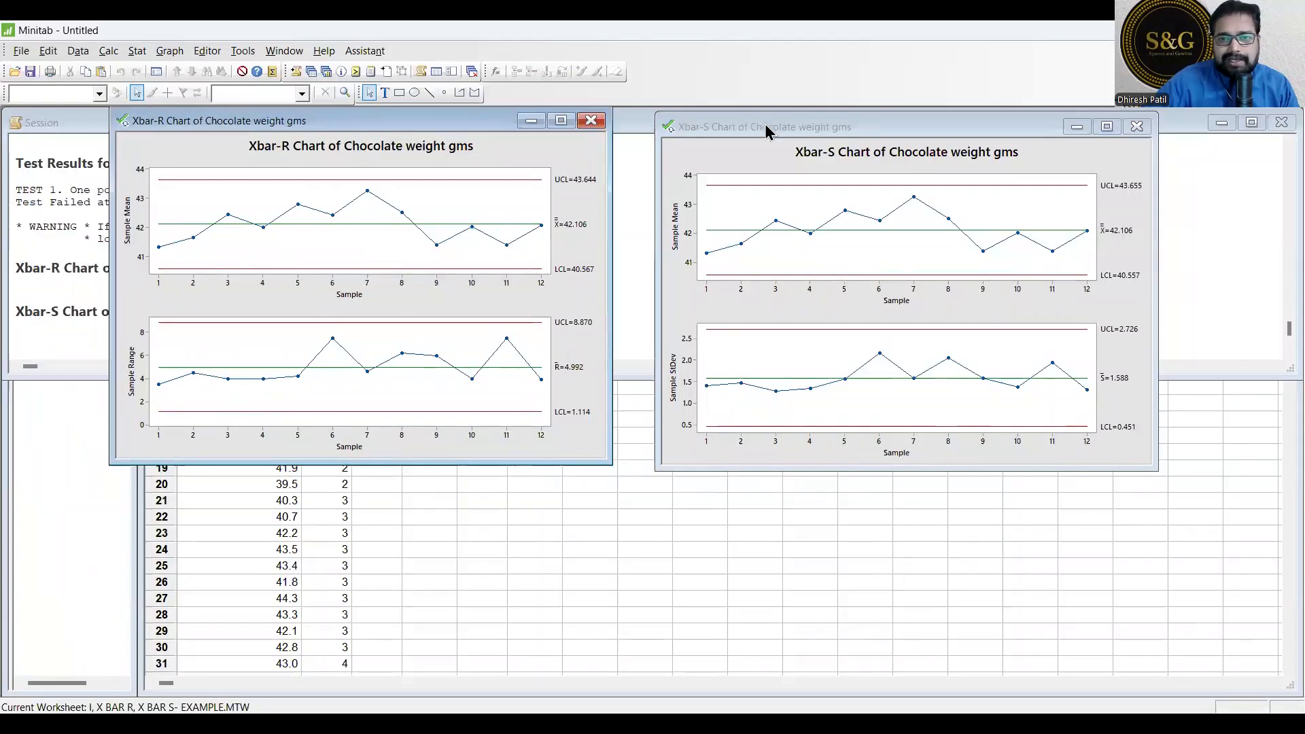
drag(766, 131, 721, 128)
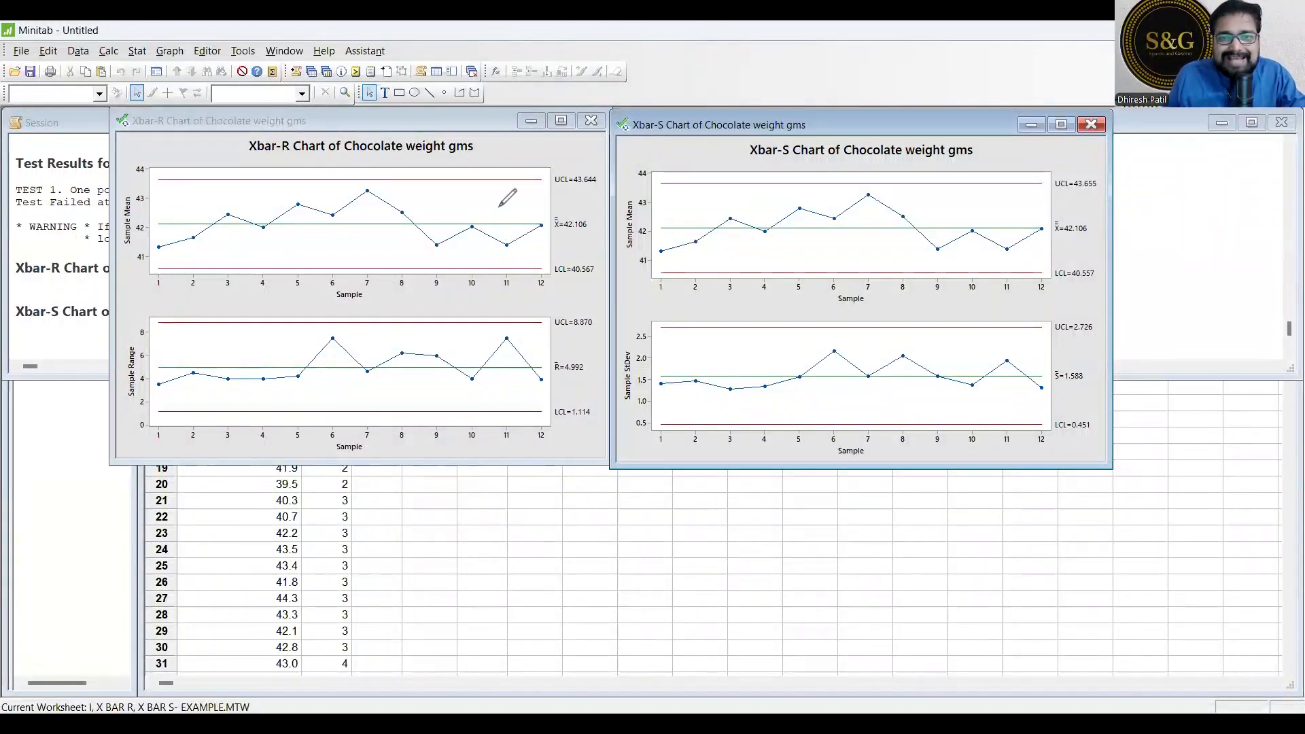
Draw tick marks on both mean charts and below the StDev chart, and a cross and a tick below the range chart.
drag(498, 204, 566, 188)
drag(764, 205, 824, 188)
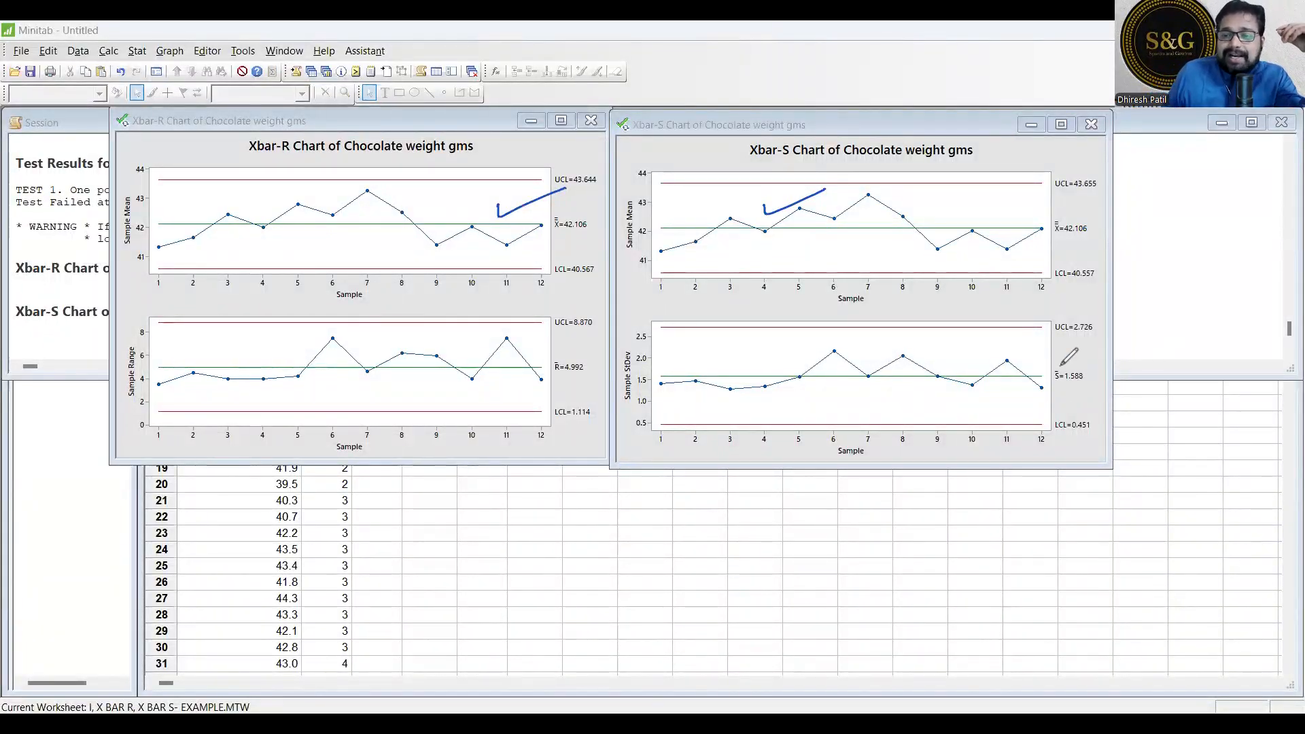
drag(1036, 464, 1141, 410)
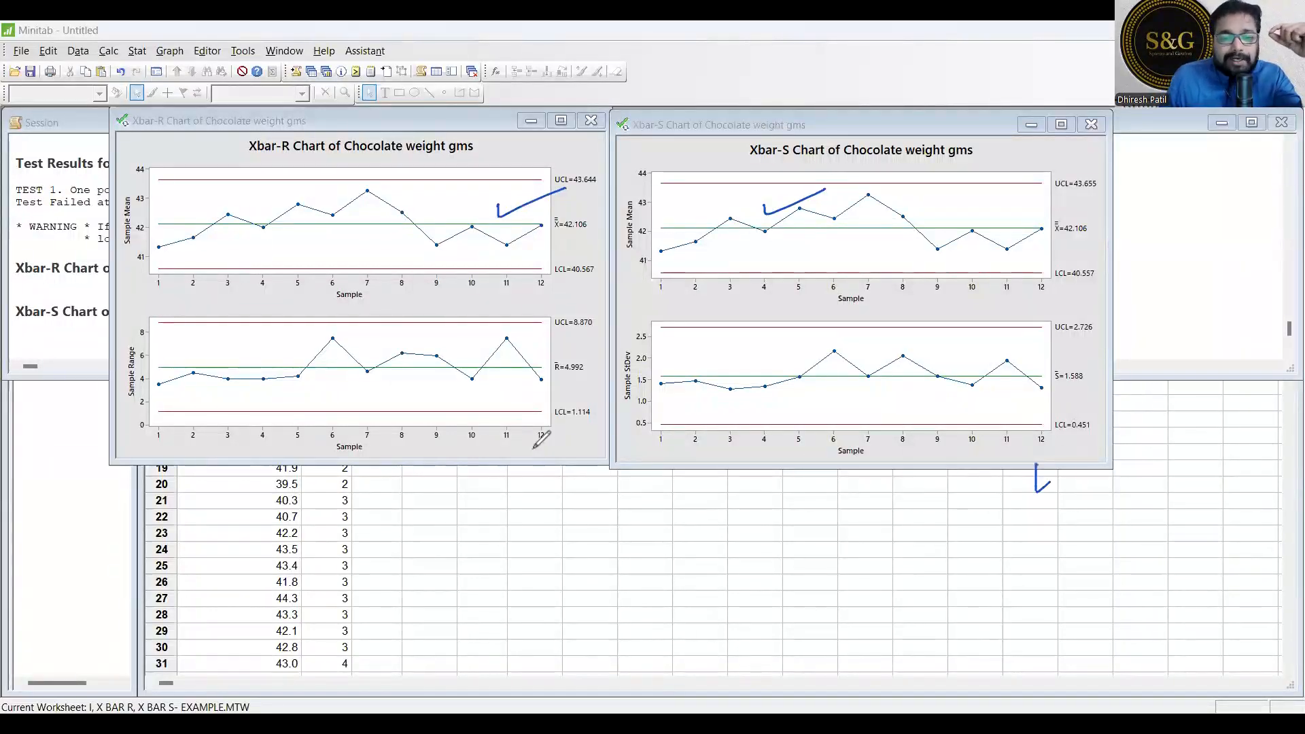
drag(476, 448, 507, 478)
drag(507, 440, 464, 503)
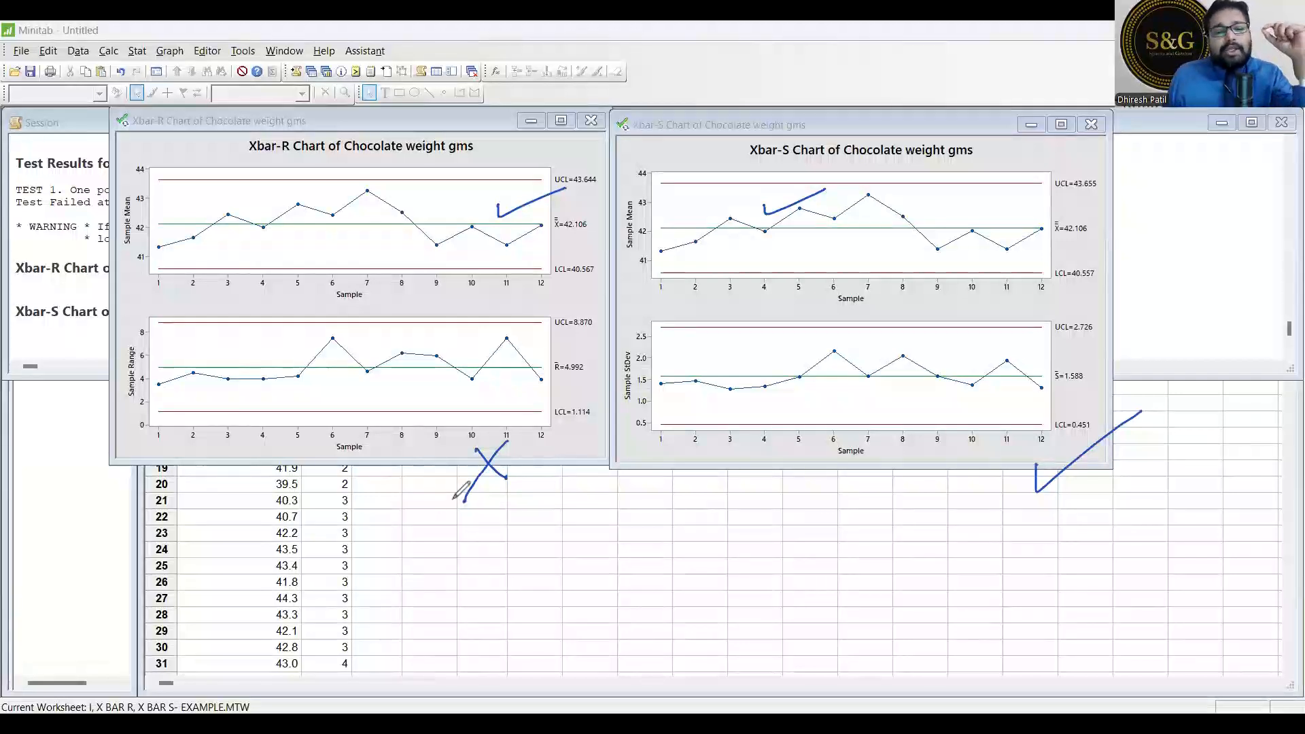
drag(367, 469, 371, 483)
drag(478, 429, 479, 426)
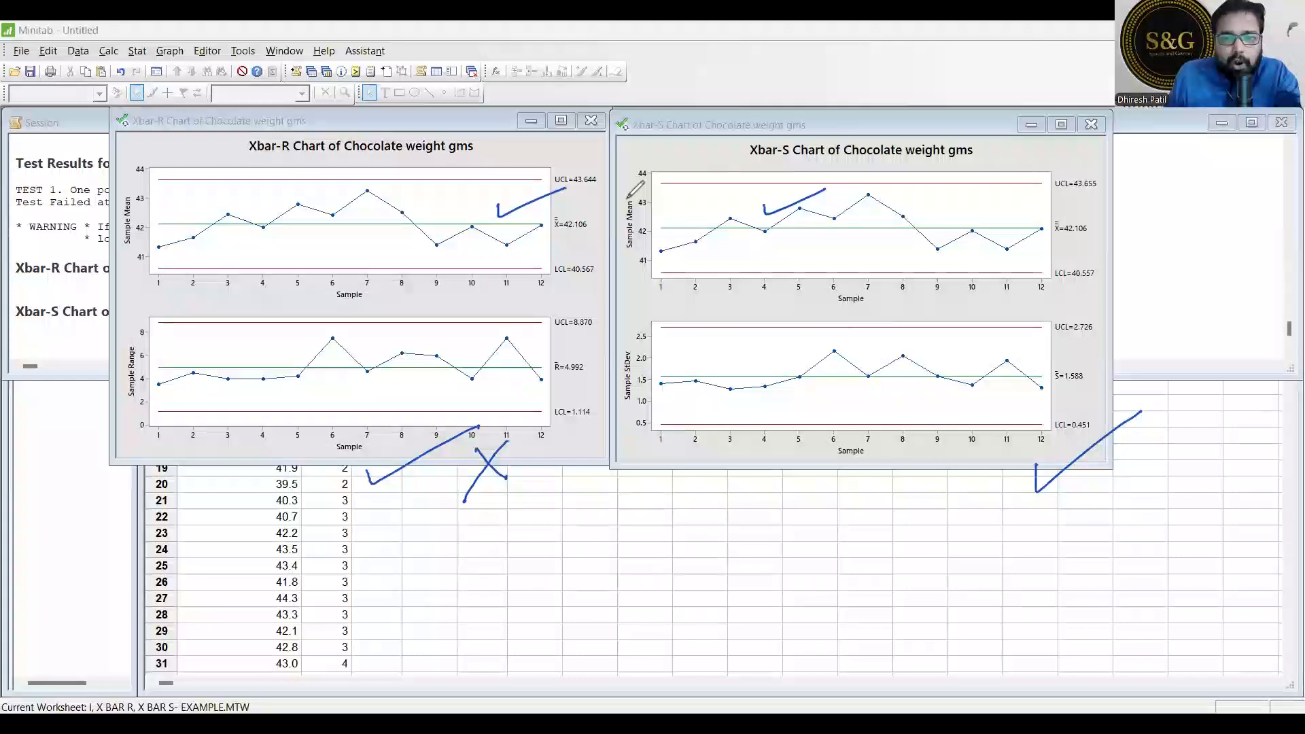
Circle the Xbar-R chart's grand mean and first point, label the first four means X̄1 to X̄4, and trace the mean chart's centre line.
mouse_move(588, 213)
mouse_down()
mouse_move(548, 227)
mouse_move(598, 231)
mouse_move(596, 210)
mouse_move(556, 221)
mouse_up()
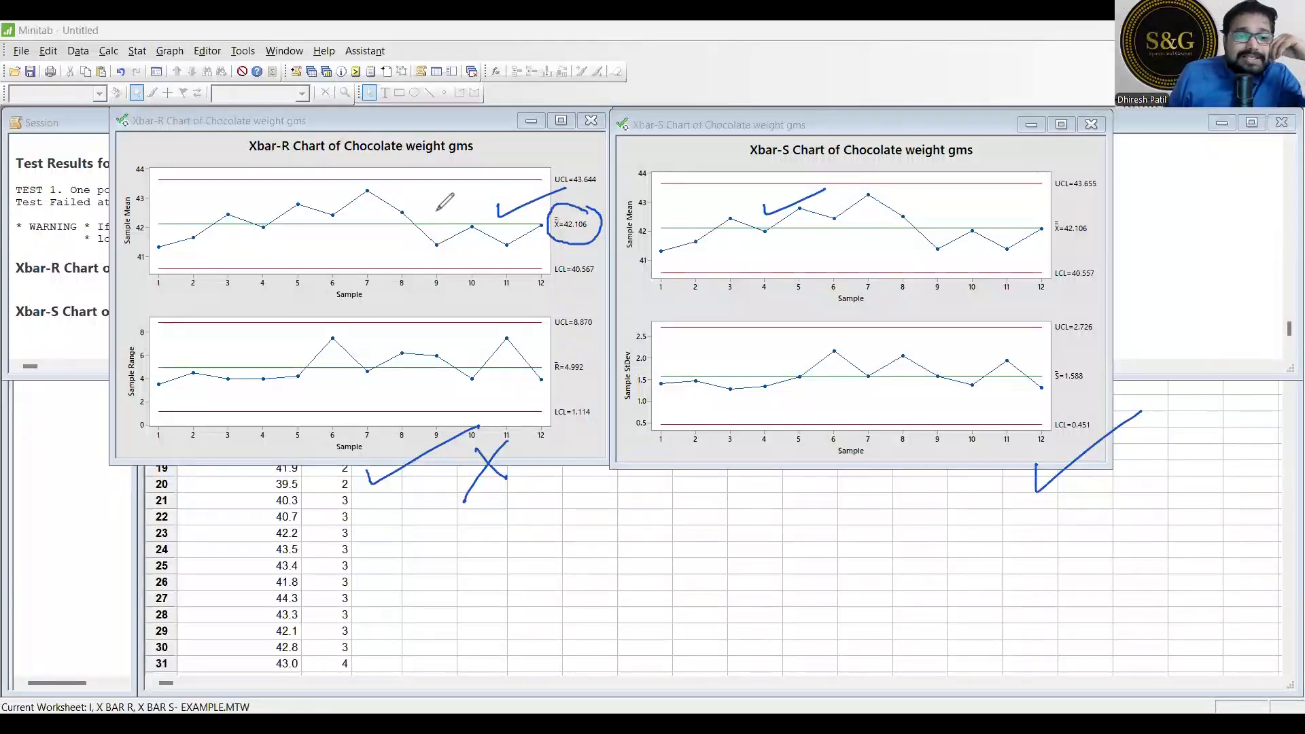
mouse_move(163, 234)
mouse_down()
mouse_move(162, 258)
mouse_move(170, 239)
mouse_up()
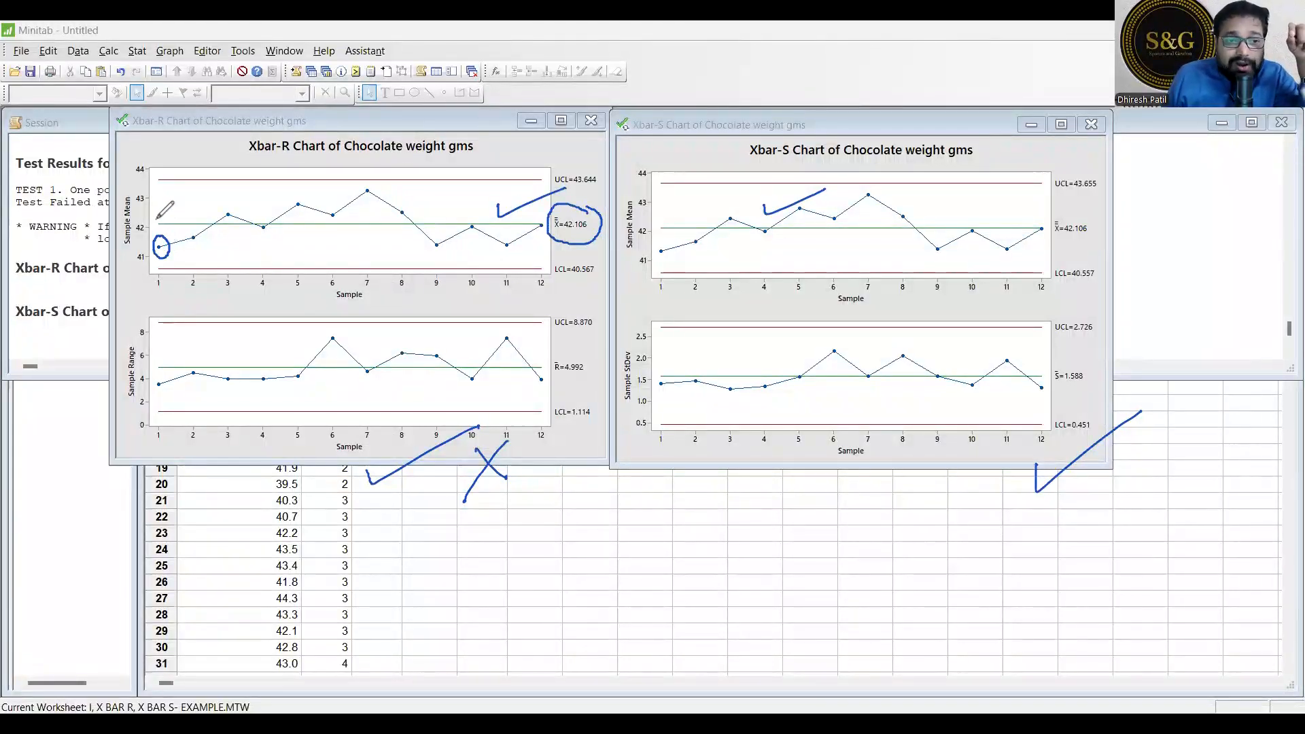
mouse_move(153, 213)
mouse_down()
mouse_move(165, 227)
mouse_move(154, 228)
mouse_move(171, 204)
mouse_up()
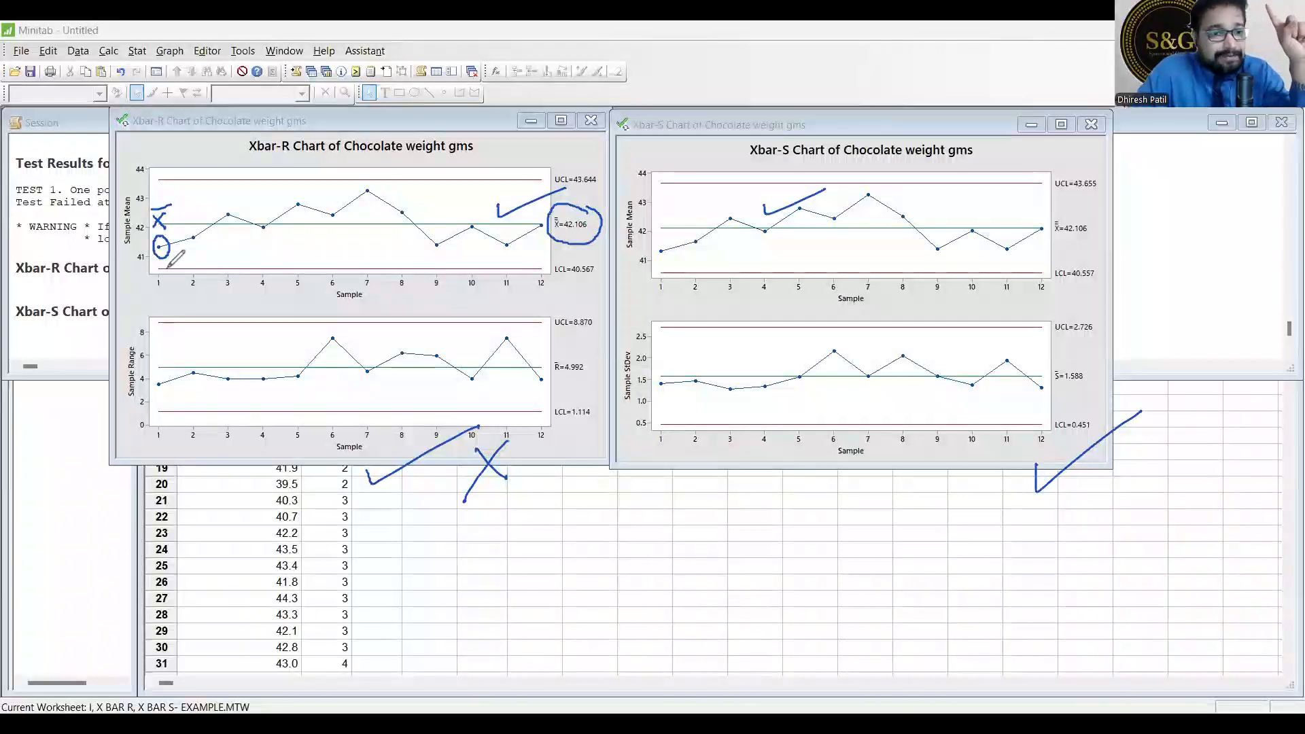
mouse_move(168, 227)
mouse_down()
mouse_move(169, 239)
mouse_move(189, 230)
mouse_up()
mouse_move(199, 224)
mouse_down()
mouse_move(246, 207)
mouse_move(231, 188)
mouse_up()
mouse_move(250, 234)
mouse_down()
mouse_move(270, 252)
mouse_move(260, 253)
mouse_up()
mouse_move(272, 249)
mouse_down()
mouse_move(279, 258)
mouse_move(274, 232)
mouse_up()
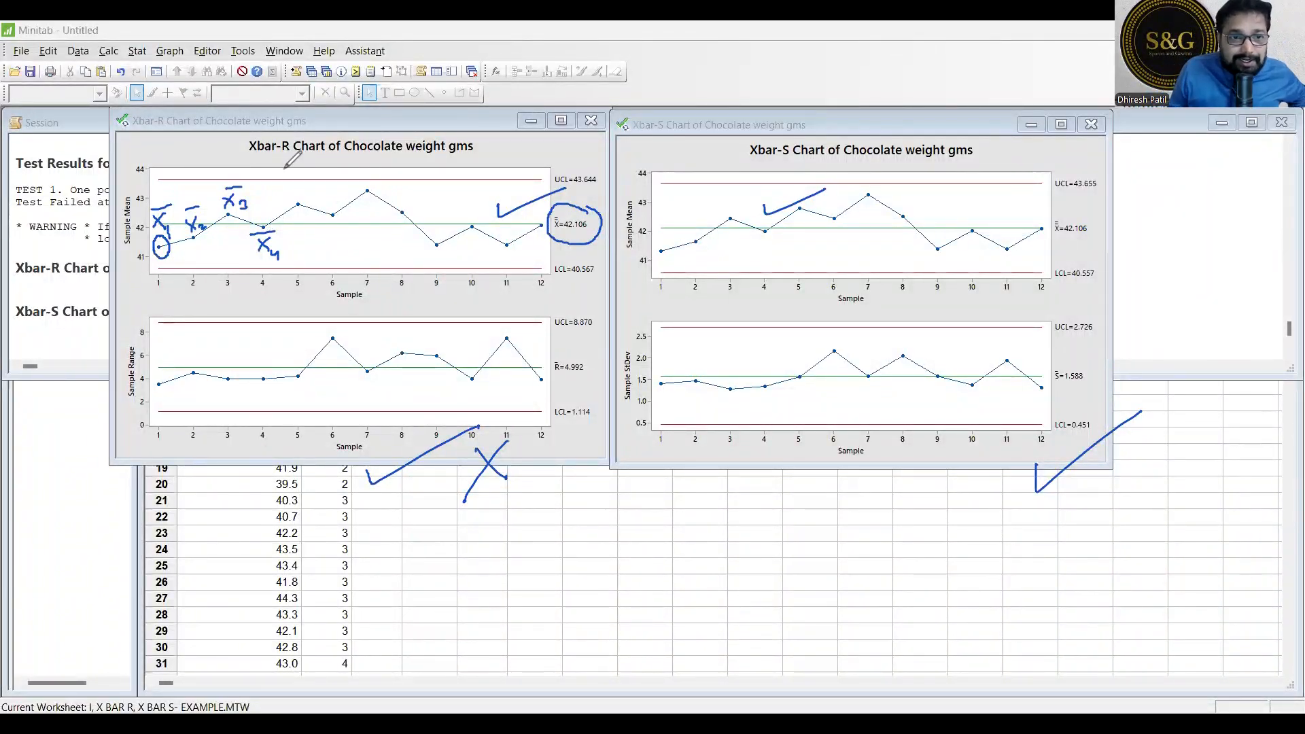
drag(289, 226, 534, 221)
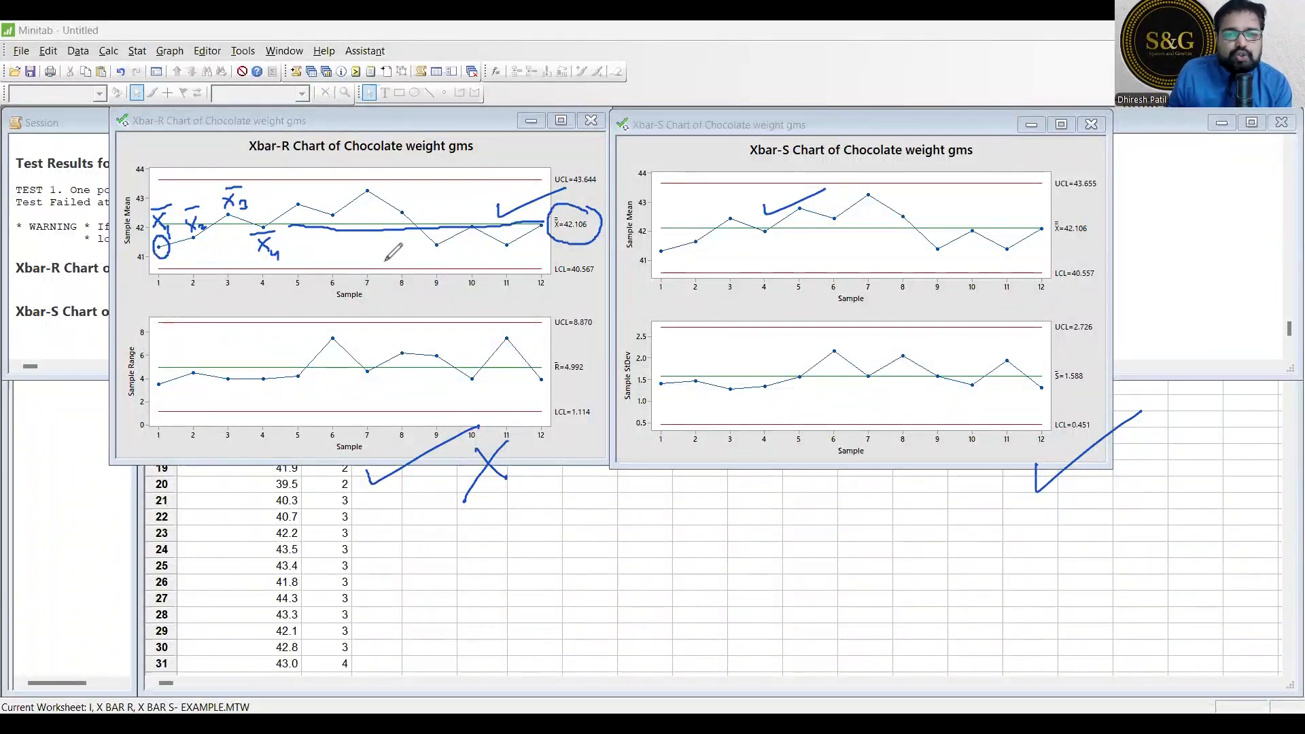
Clear all annotations and circle the UCL and LCL labels on the mean, range and StDev plots of both charts.
key(e)
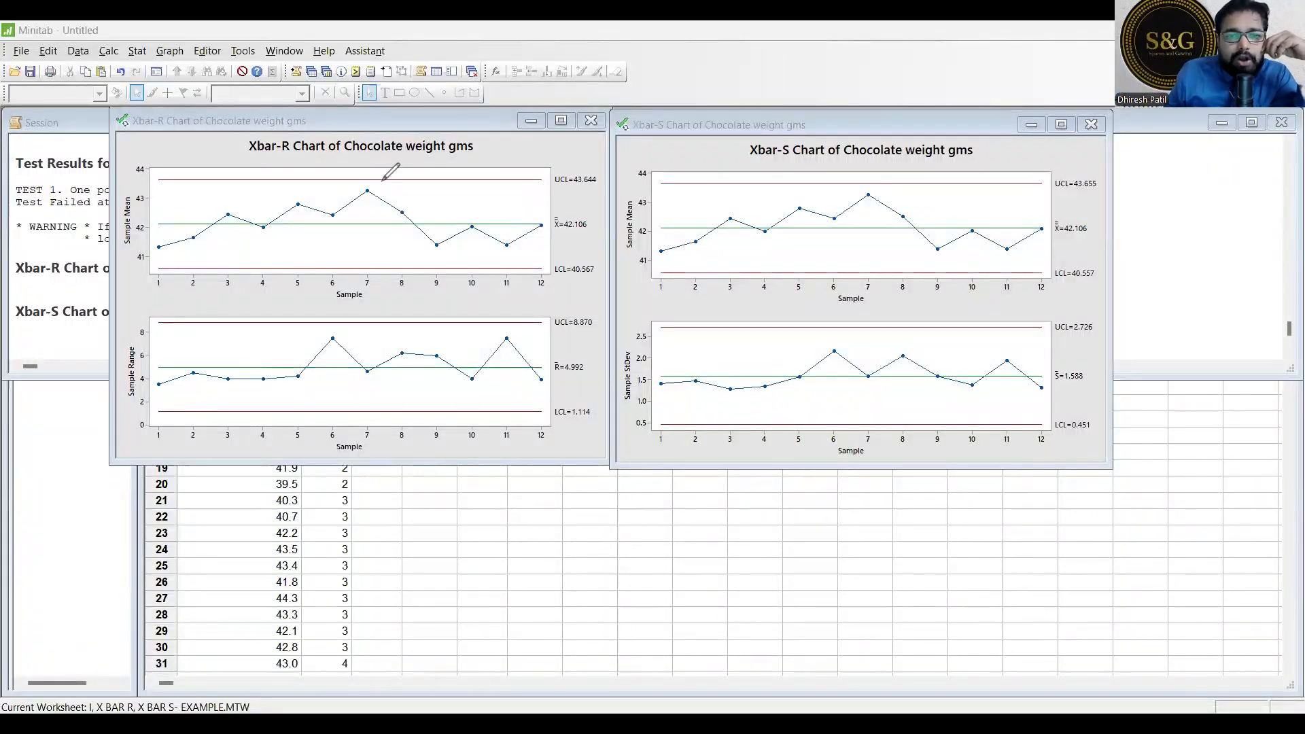
drag(548, 165, 600, 166)
drag(598, 241, 596, 255)
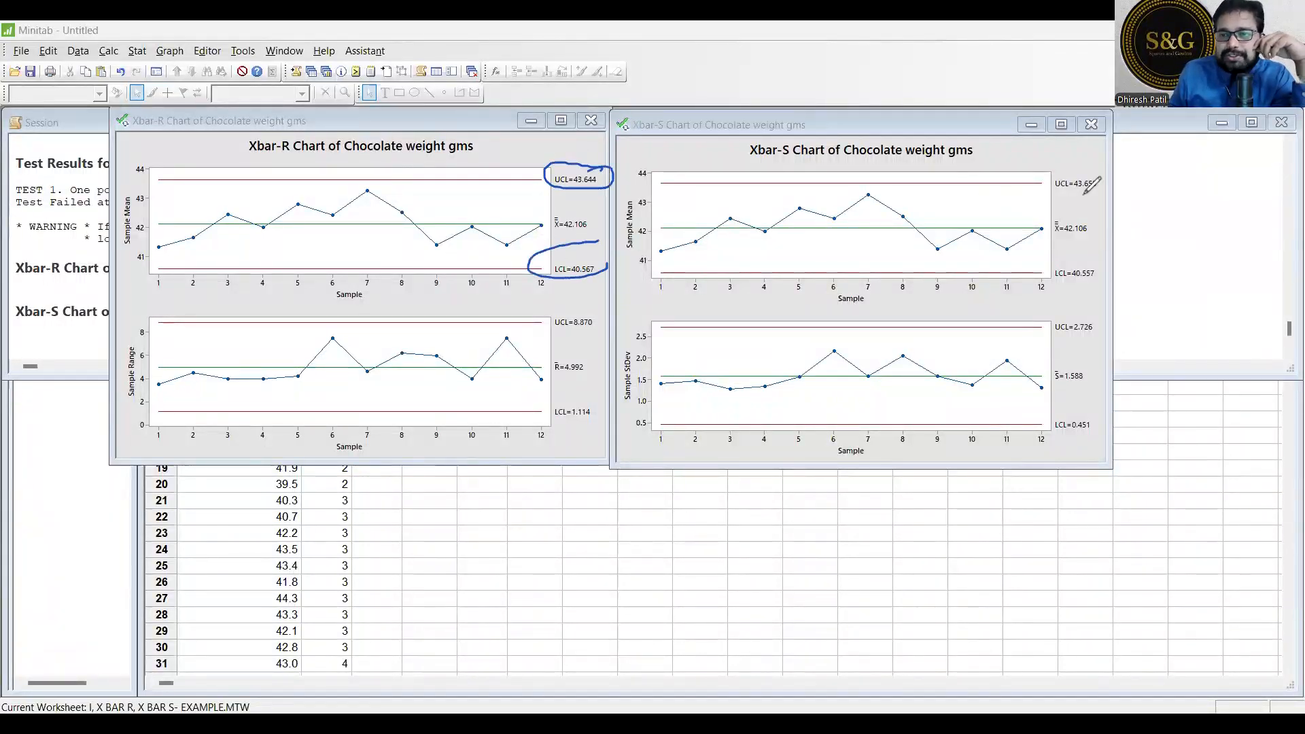
drag(1063, 191, 1085, 178)
drag(1069, 260, 1086, 261)
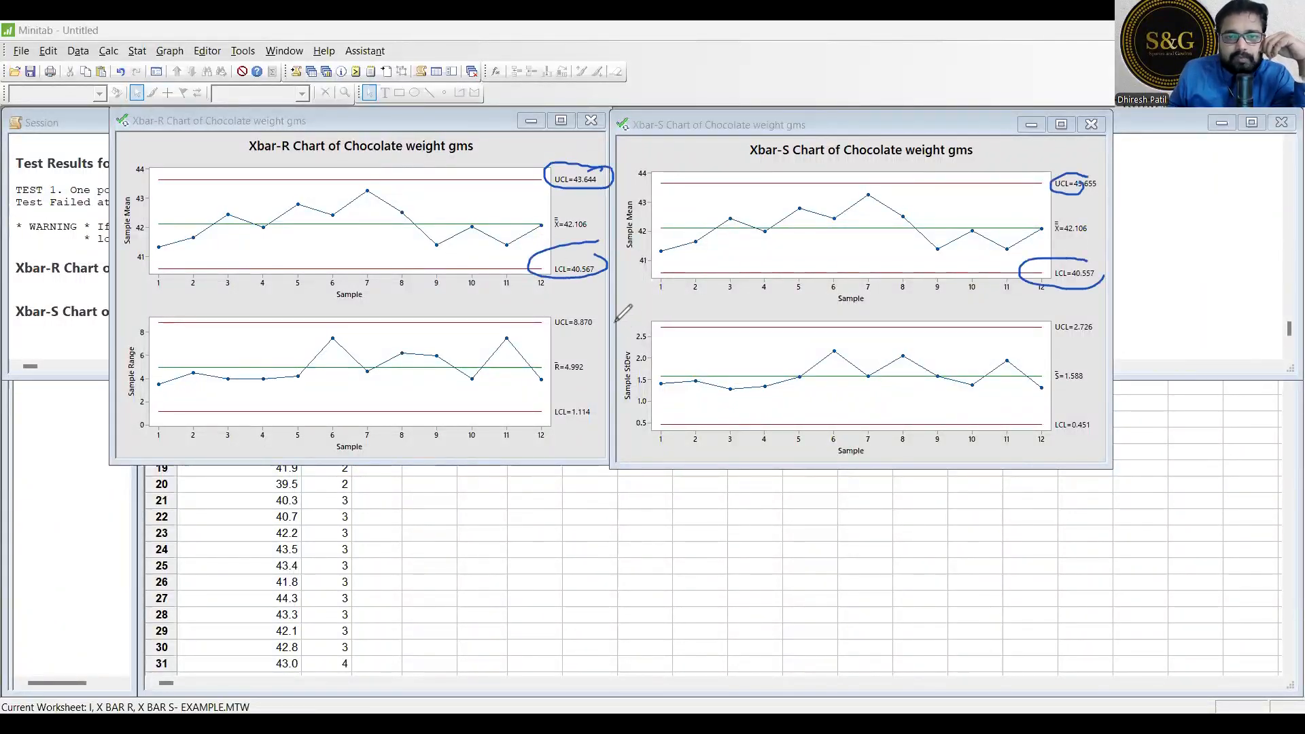
drag(598, 313, 605, 317)
drag(586, 400, 610, 408)
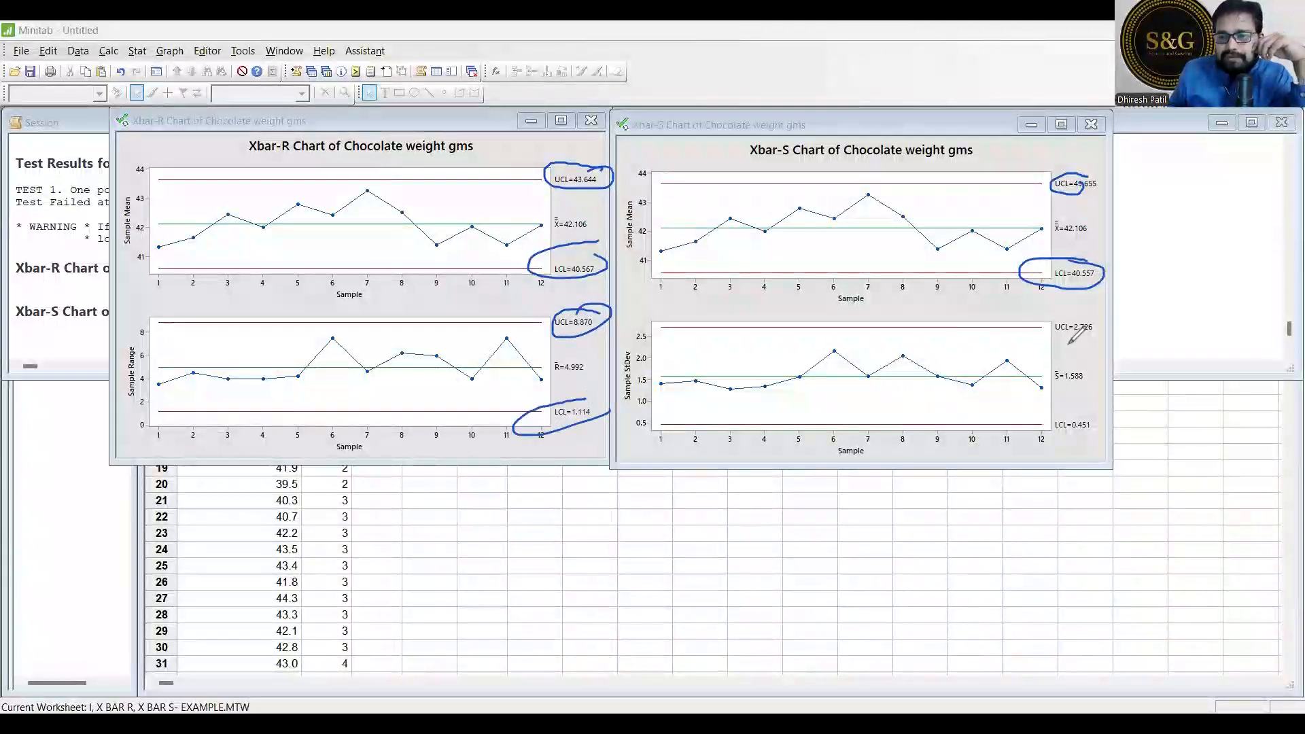
mouse_move(1087, 313)
mouse_down()
mouse_move(1047, 343)
mouse_move(1116, 330)
mouse_up()
drag(1095, 412, 1113, 439)
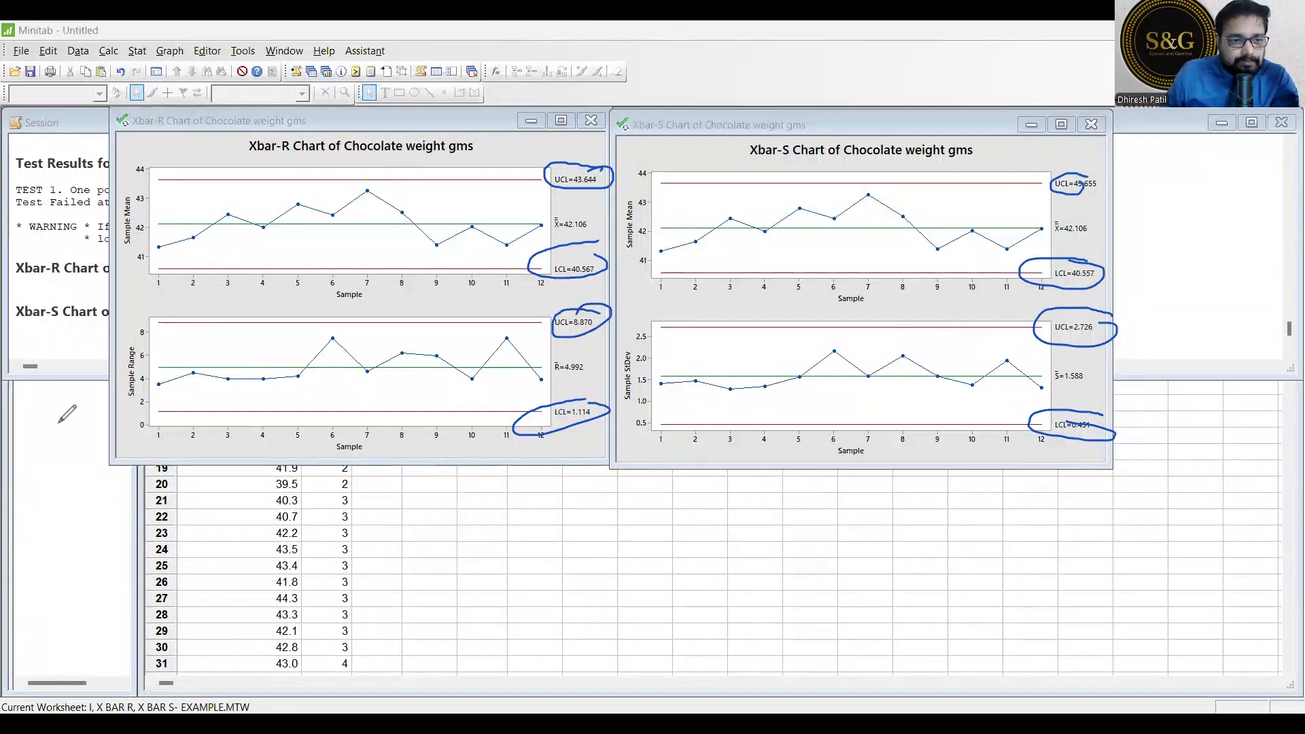
Clear the annotations, maximize the Xbar-R chart, and draw a circled point above the mean chart's UCL labelled "Special cause".
key(Escape)
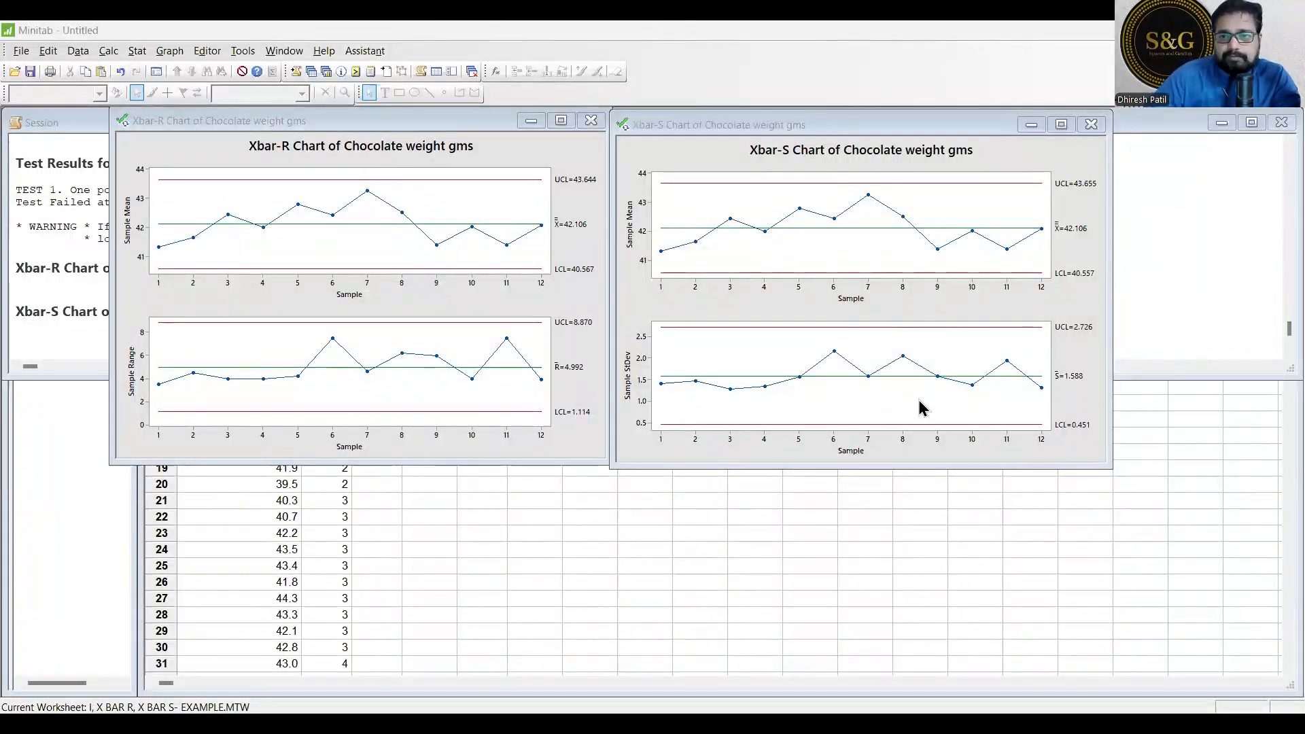
click(561, 121)
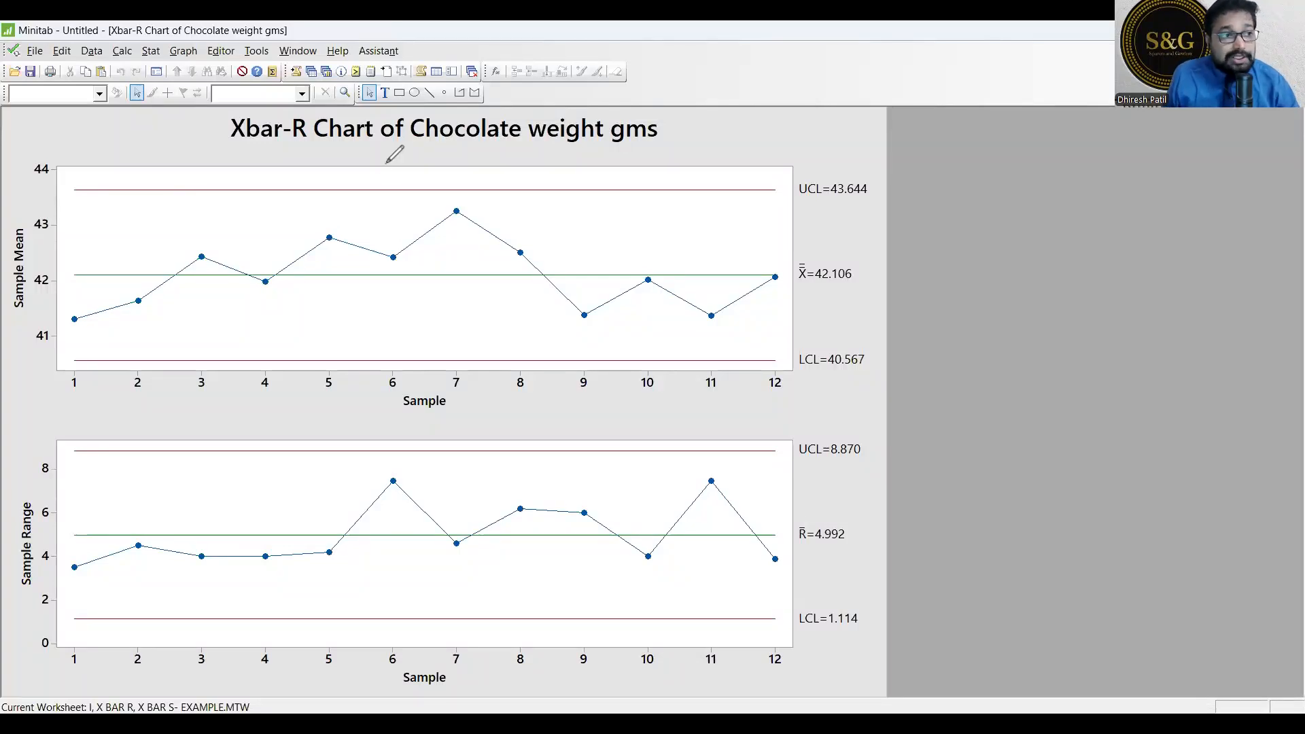
click(530, 127)
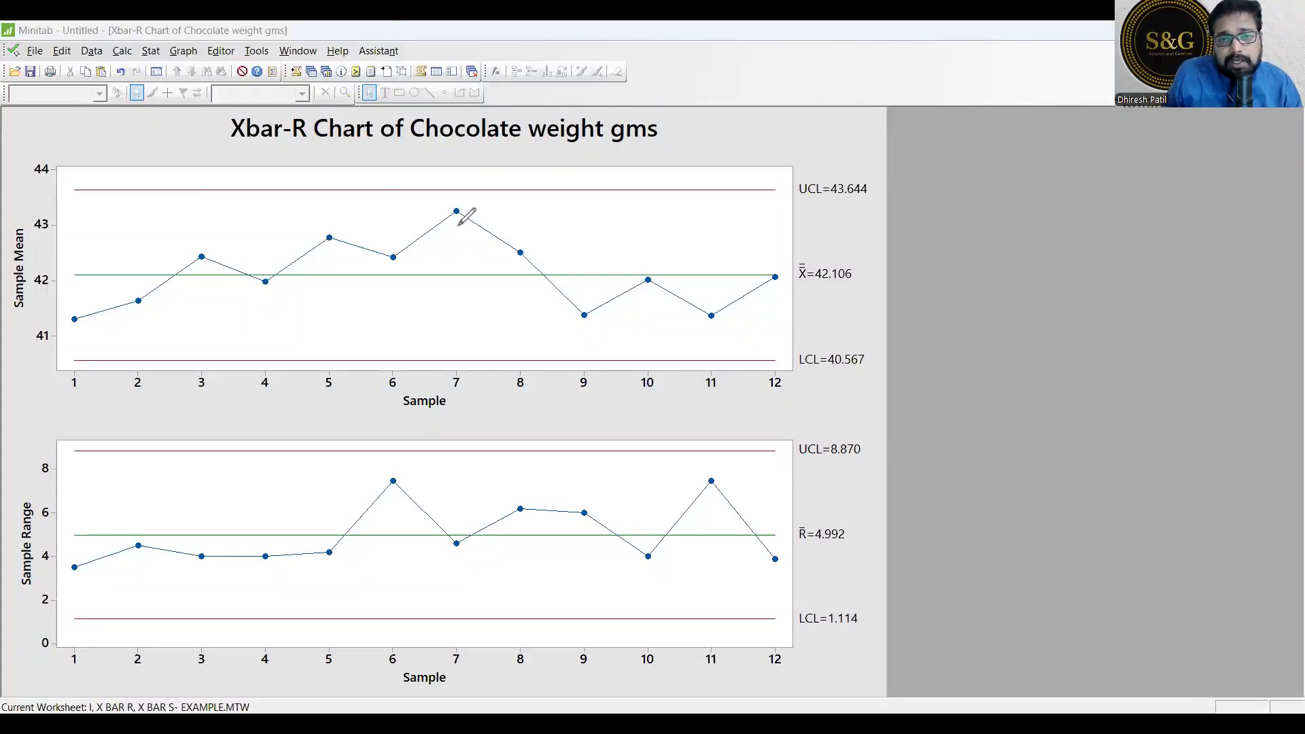
mouse_move(456, 210)
mouse_down()
mouse_move(489, 170)
mouse_move(542, 159)
mouse_up()
mouse_move(573, 149)
mouse_down()
mouse_move(559, 165)
mouse_move(768, 134)
mouse_move(740, 139)
mouse_up()
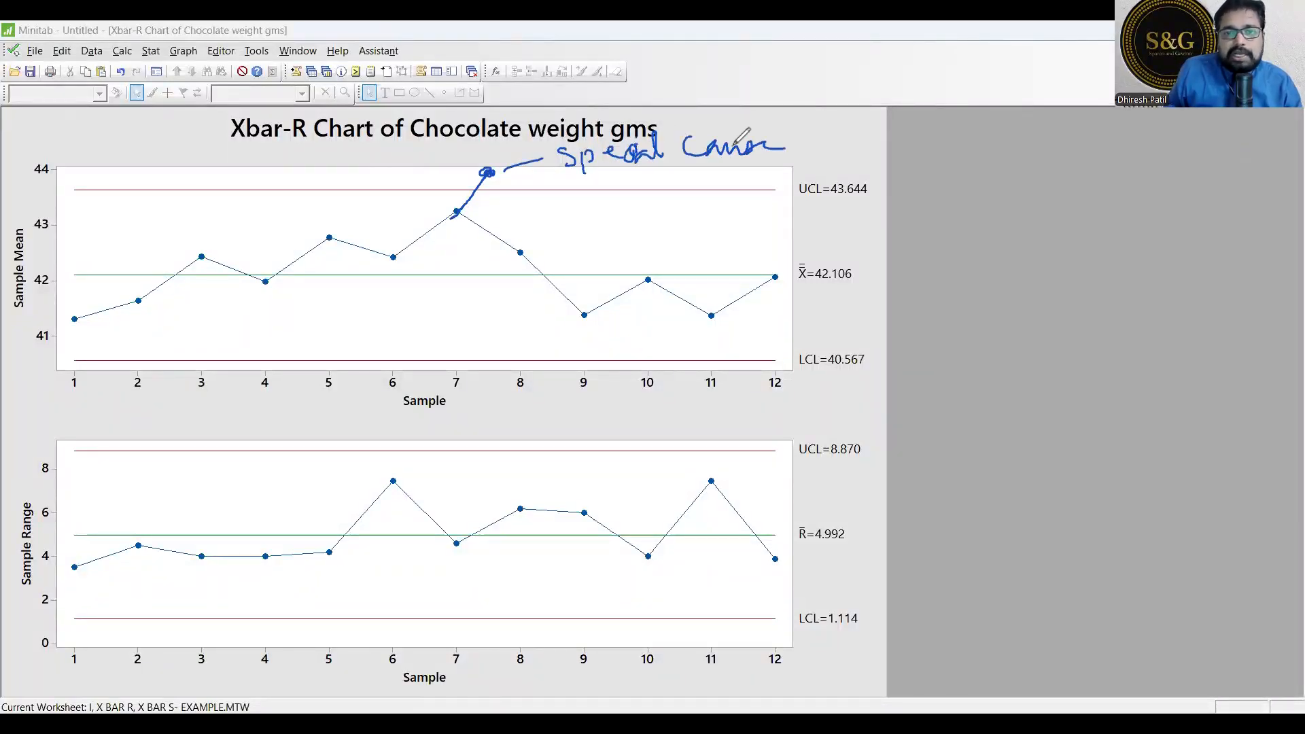
drag(495, 155, 500, 161)
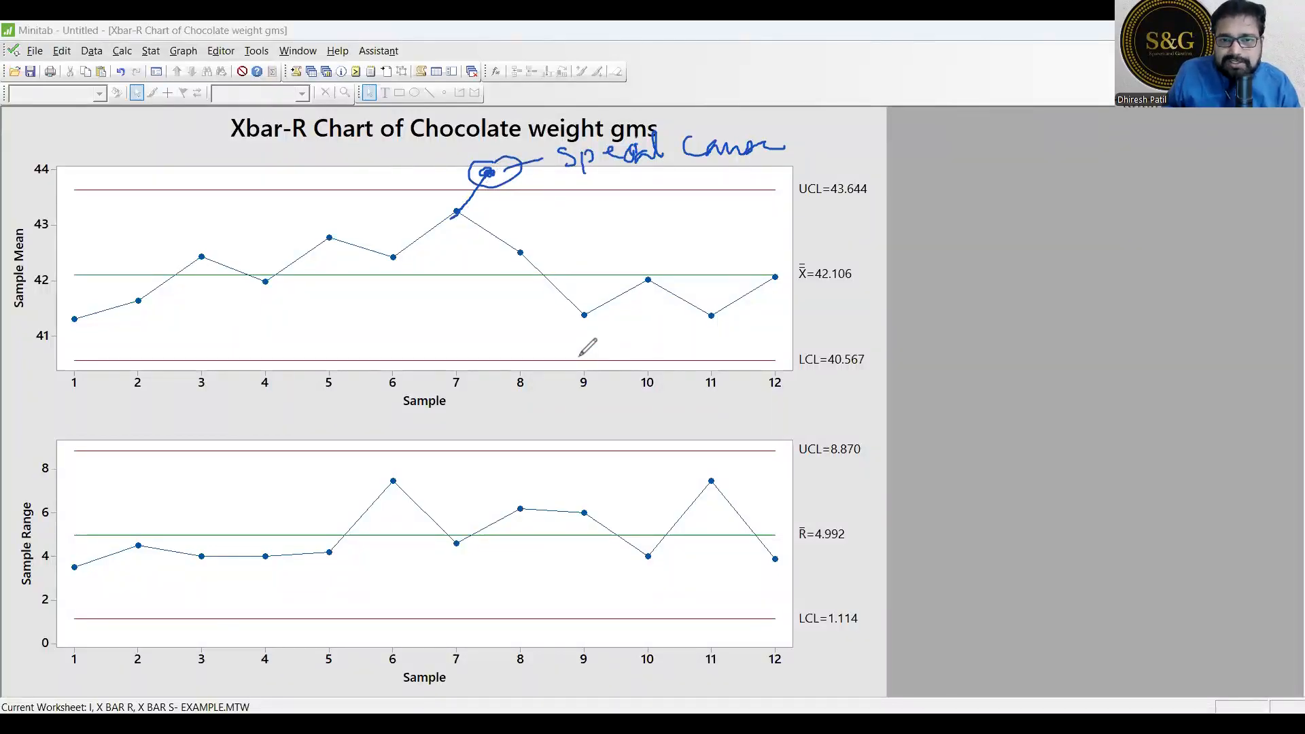
Draw points labelled "Special" below the mean chart's LCL and above the range chart's UCL, and circle the mean chart's LCL label.
drag(583, 315, 634, 389)
drag(860, 339, 875, 355)
mouse_move(679, 394)
mouse_down()
mouse_move(663, 408)
mouse_move(734, 396)
mouse_up()
drag(643, 380, 608, 402)
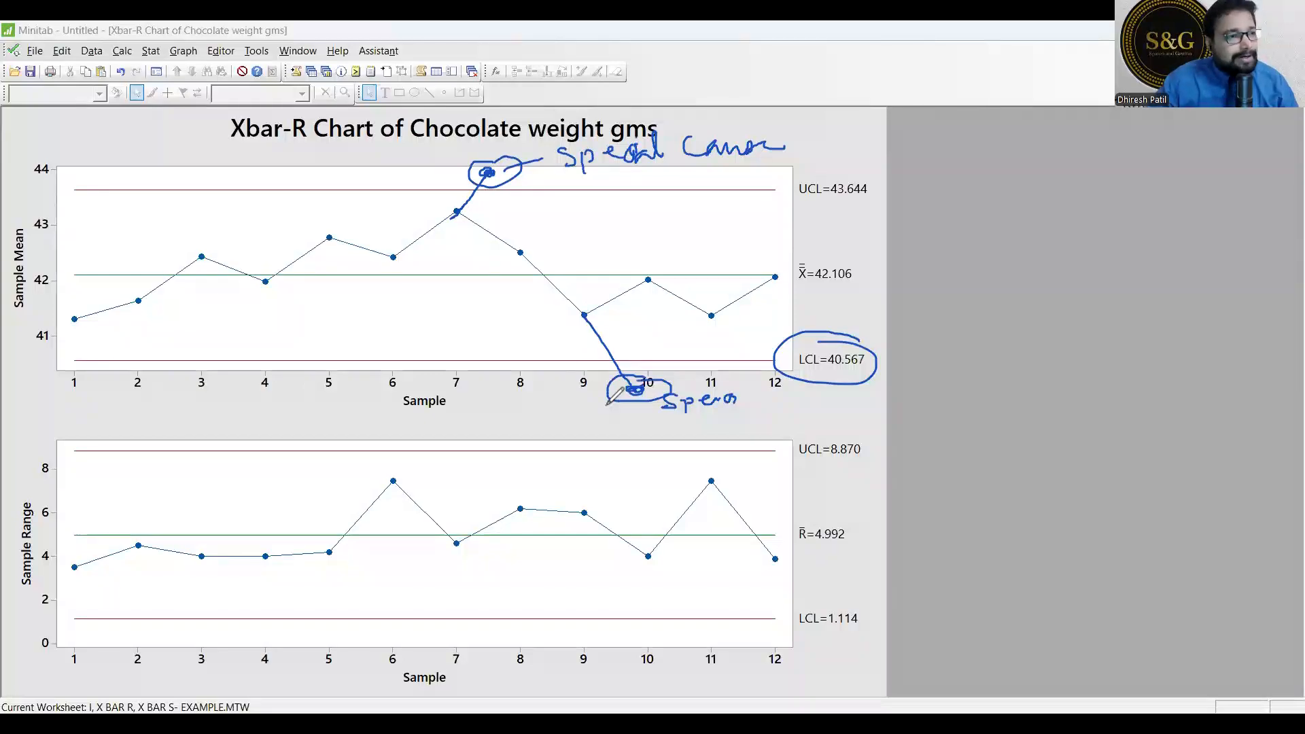
mouse_move(379, 495)
mouse_down()
mouse_move(444, 425)
mouse_move(567, 418)
mouse_move(571, 432)
mouse_up()
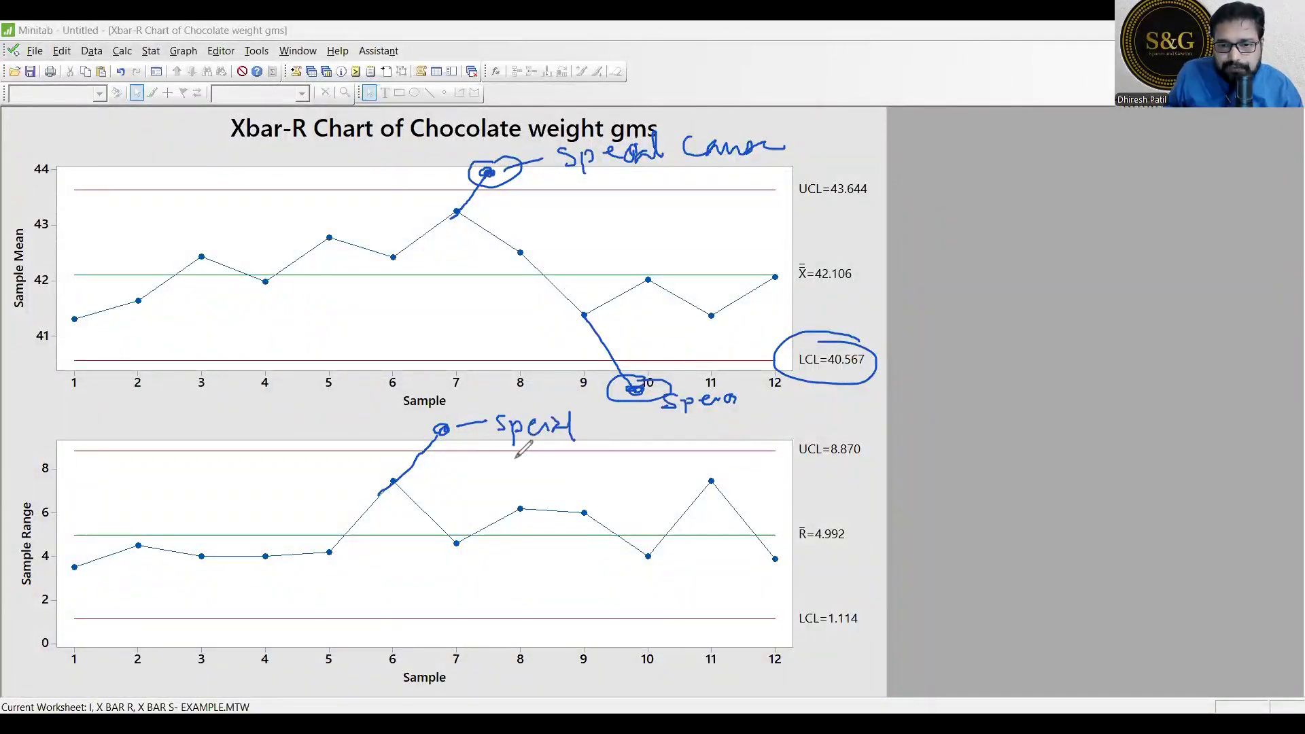
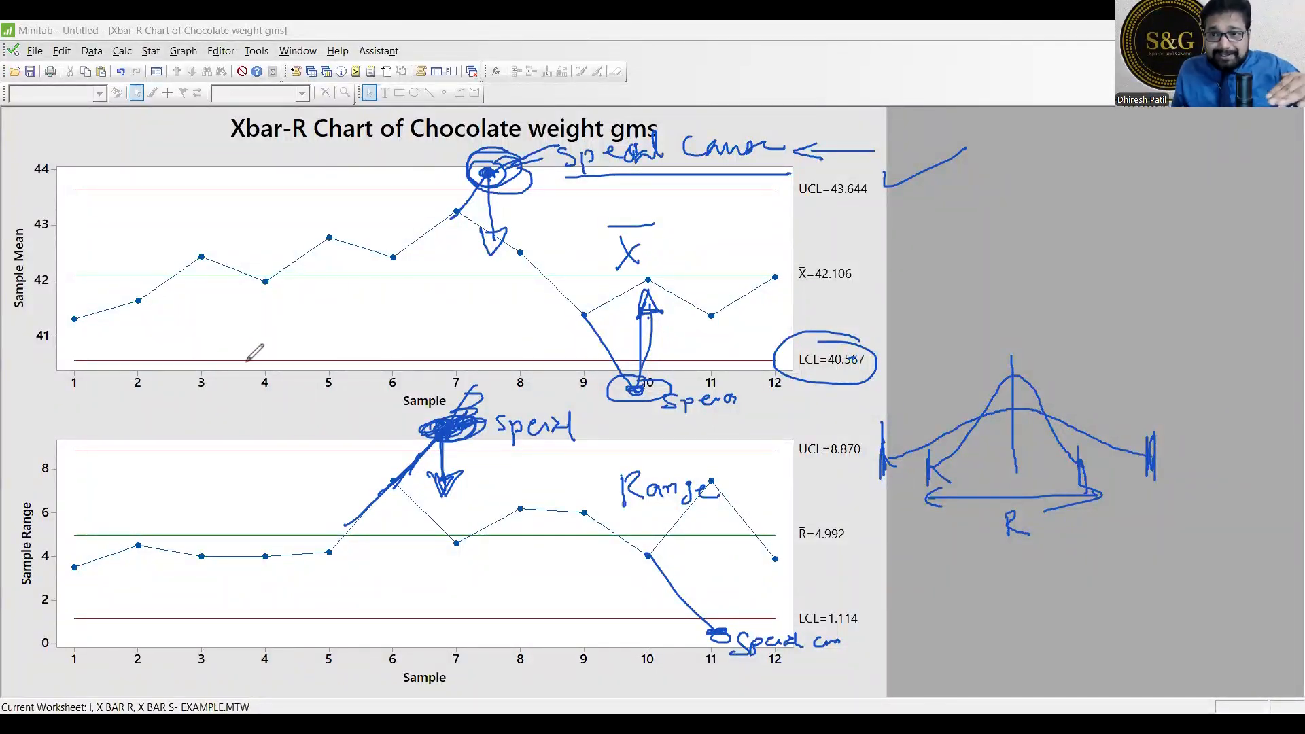
Draw a small mark near the mean chart's fourth point and a narrow bell curve inside the wider ones, and clear all annotations.
drag(280, 289, 292, 280)
drag(979, 473, 1004, 438)
mouse_move(1014, 373)
mouse_down()
mouse_move(1044, 469)
mouse_move(1010, 465)
mouse_up()
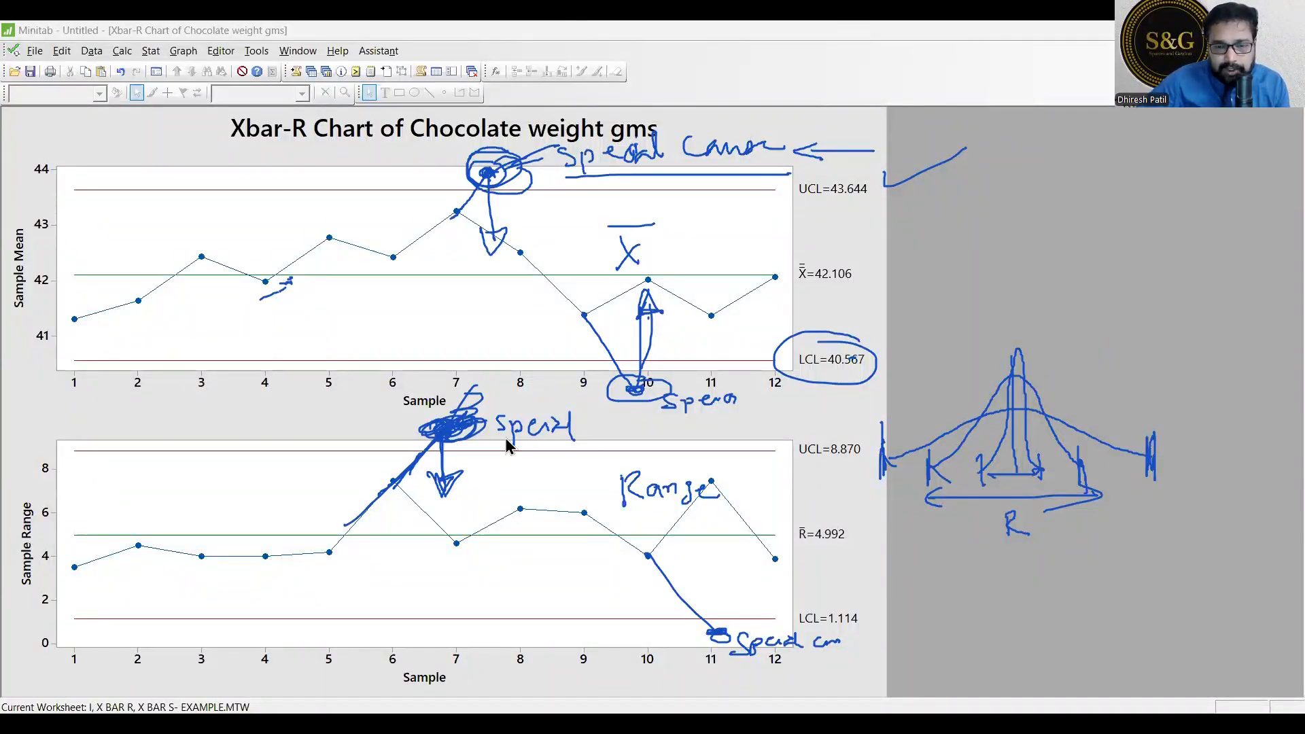
key(Escape)
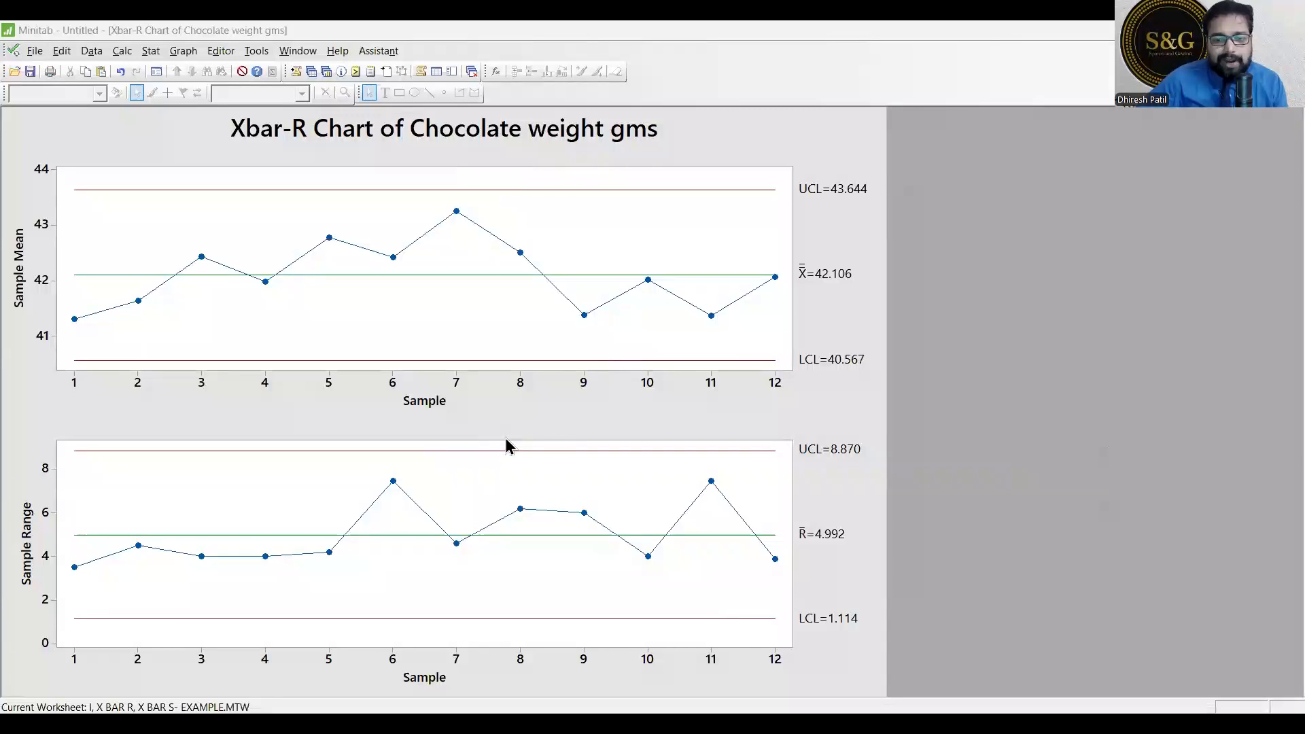
Switch to the control chart table in Paint, draw arrows above Defect and Defective, and tick the ends of both lot-size rows.
key(alt+Tab)
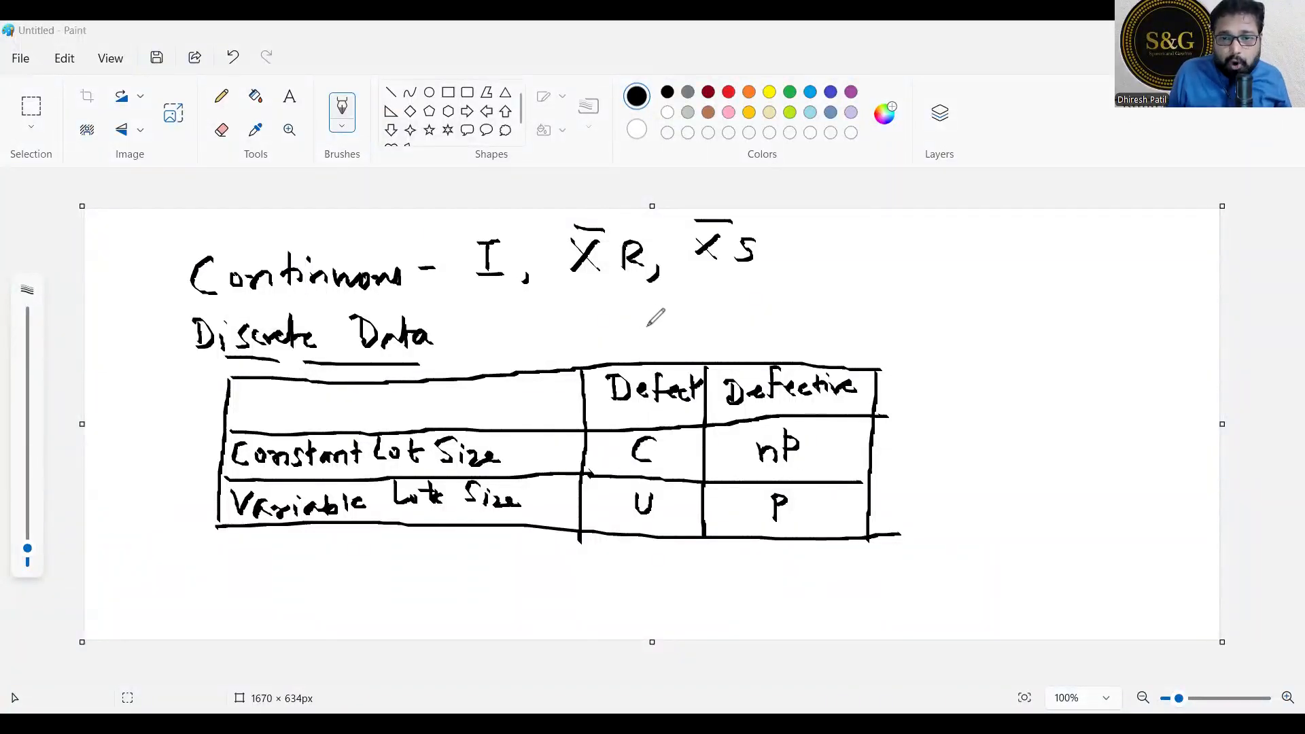
drag(648, 322, 649, 359)
drag(639, 346, 661, 348)
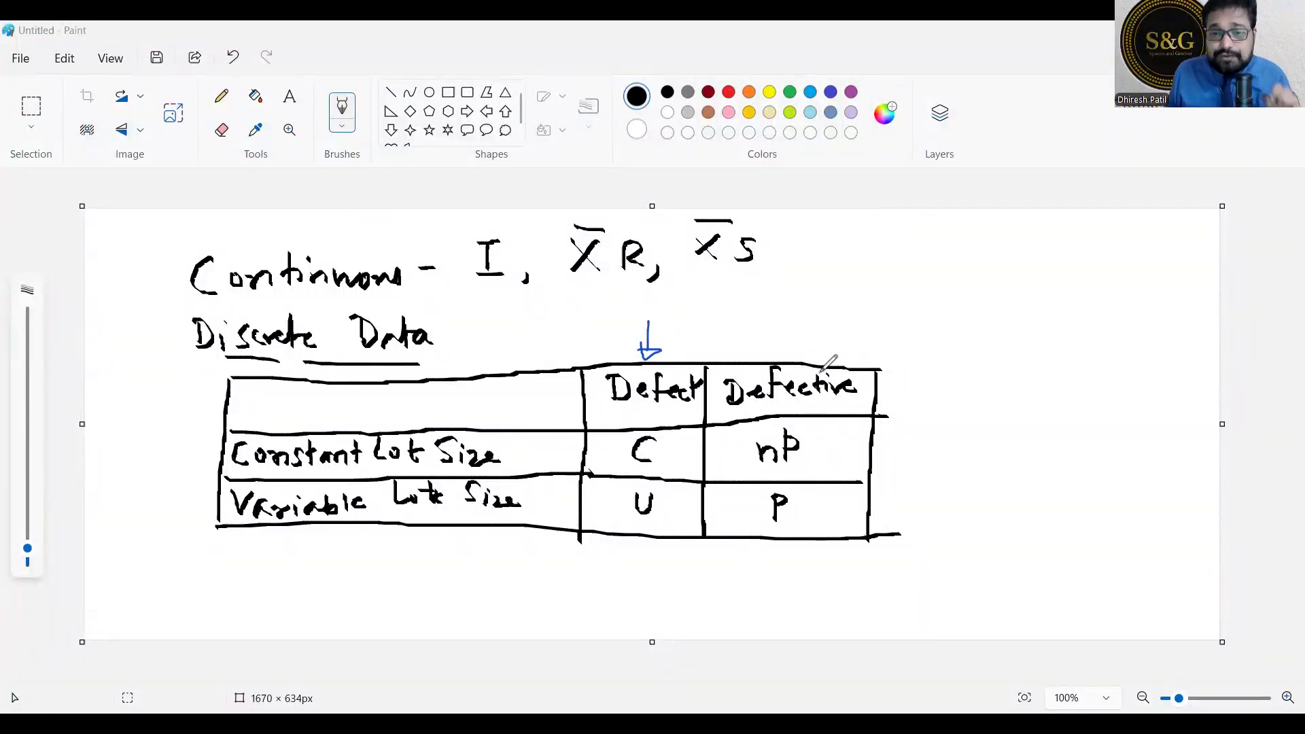
mouse_move(782, 325)
mouse_down()
mouse_move(782, 359)
mouse_move(770, 345)
mouse_up()
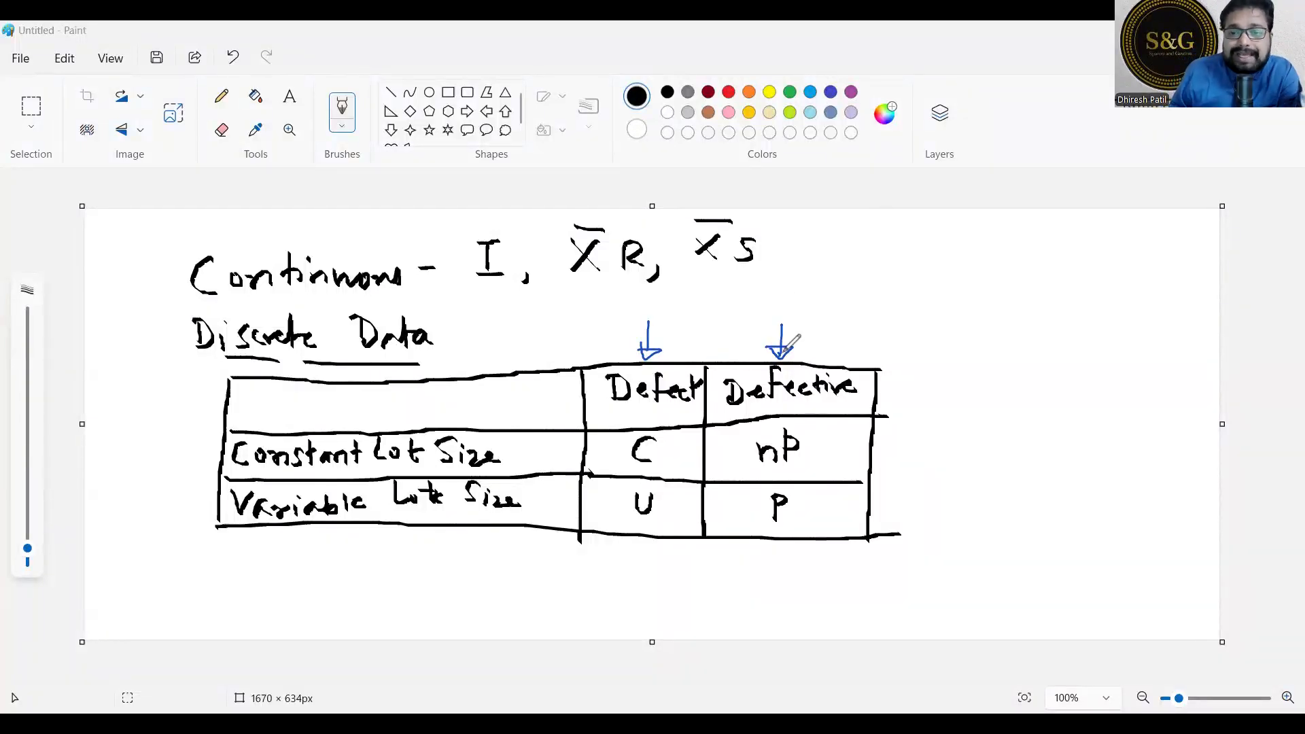
drag(928, 441, 861, 450)
click(856, 500)
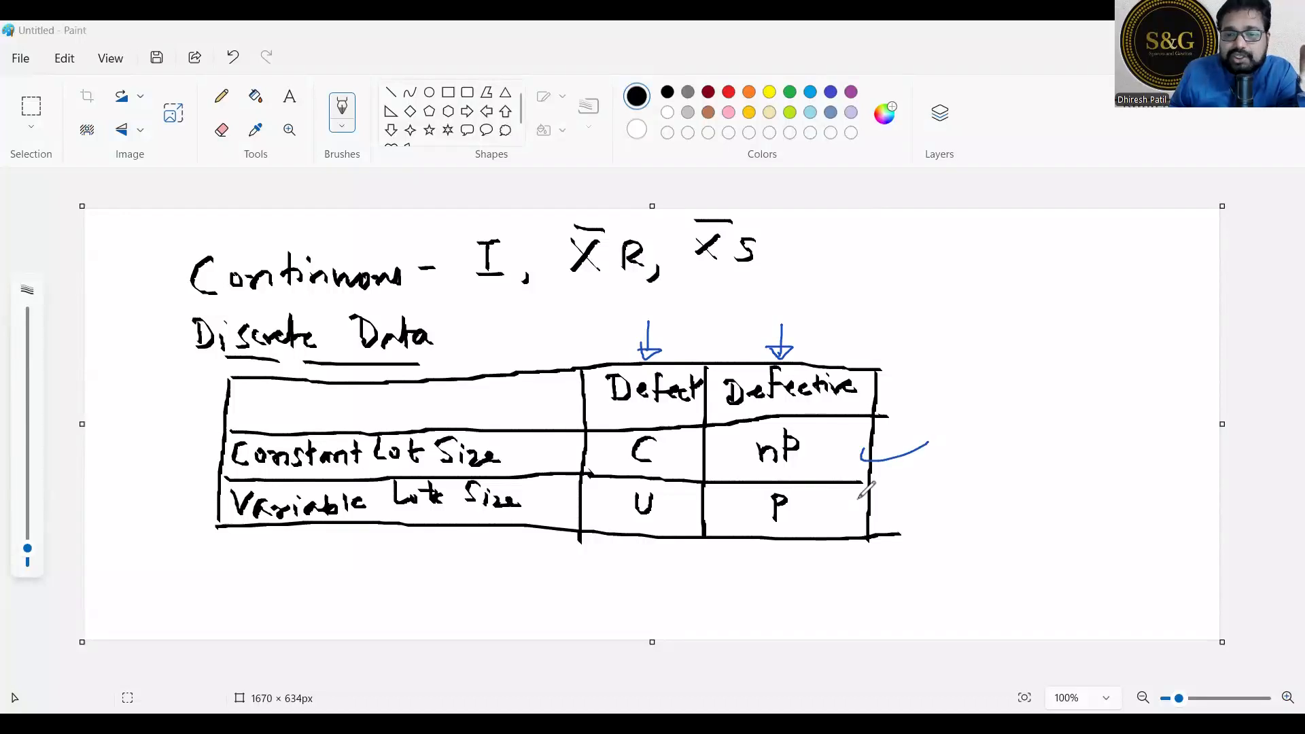
drag(856, 499, 926, 491)
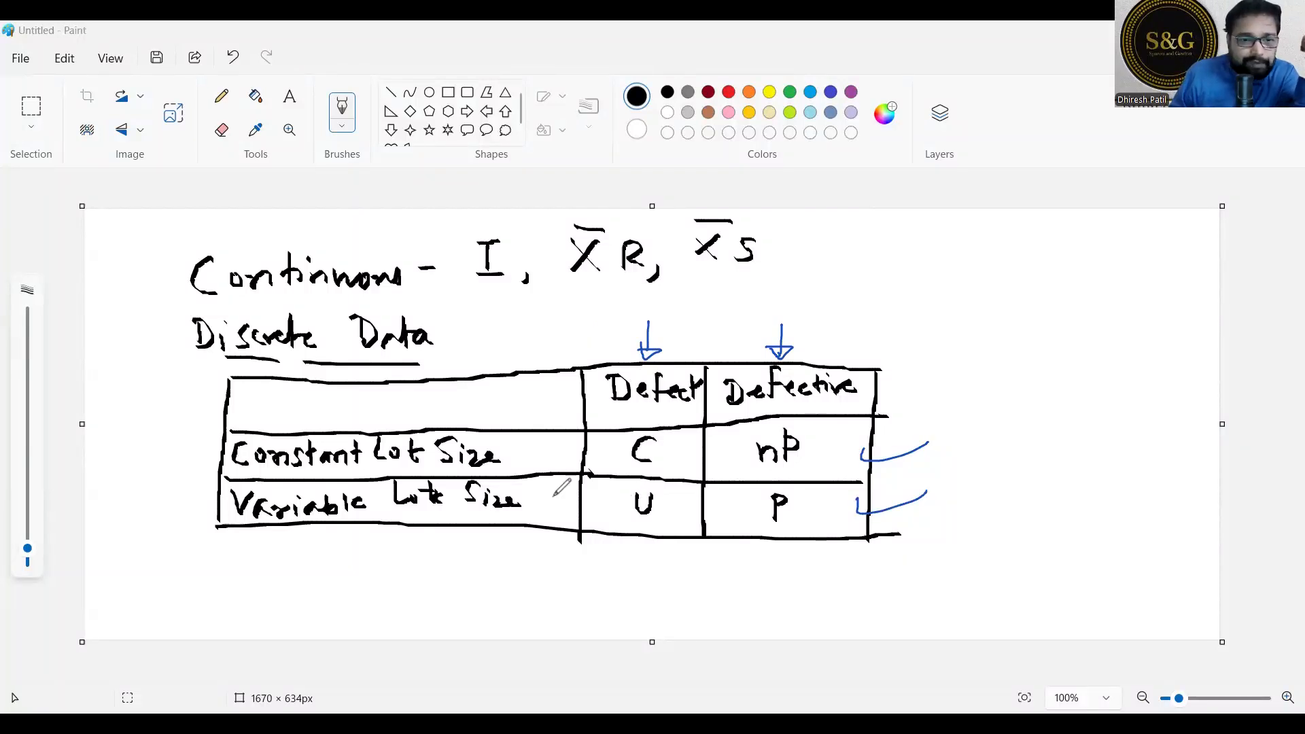
Tick the Constant Lot Size and Variable Lot Size rows and the C, U and P charts, and clear the annotations.
drag(143, 449, 210, 439)
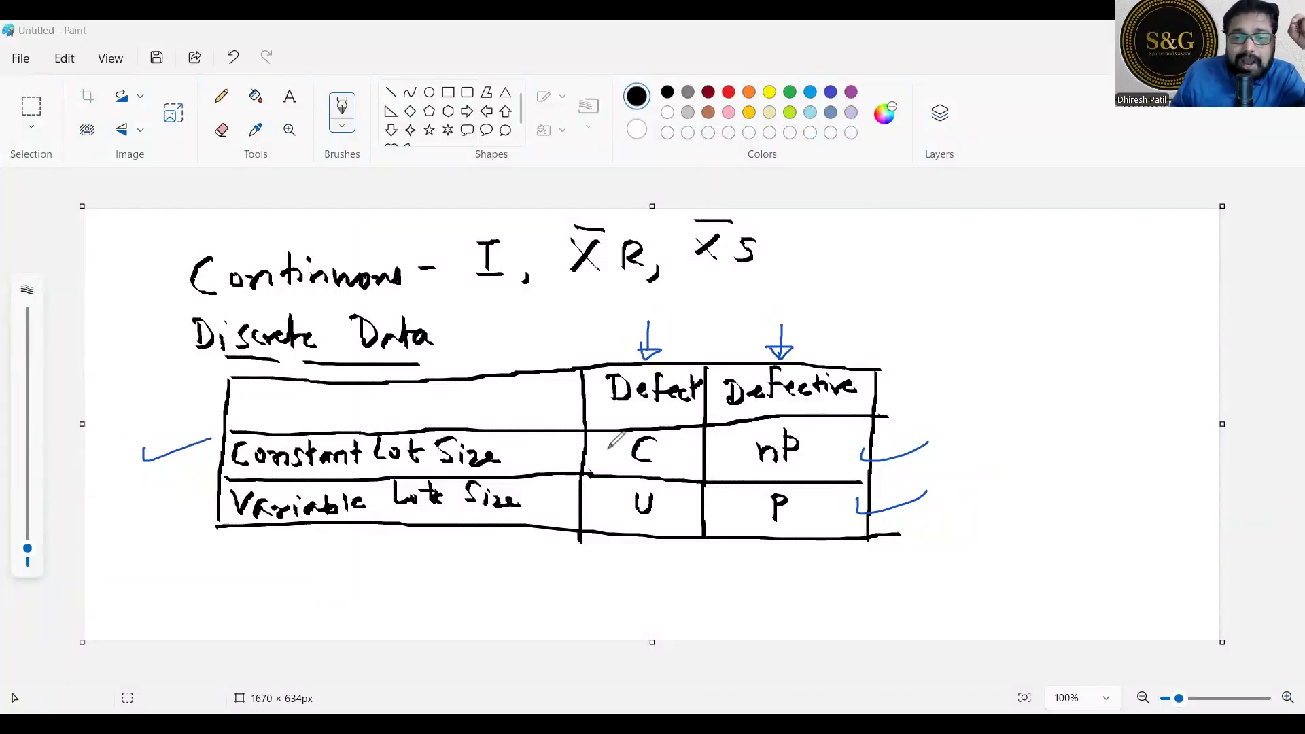
drag(594, 452, 624, 447)
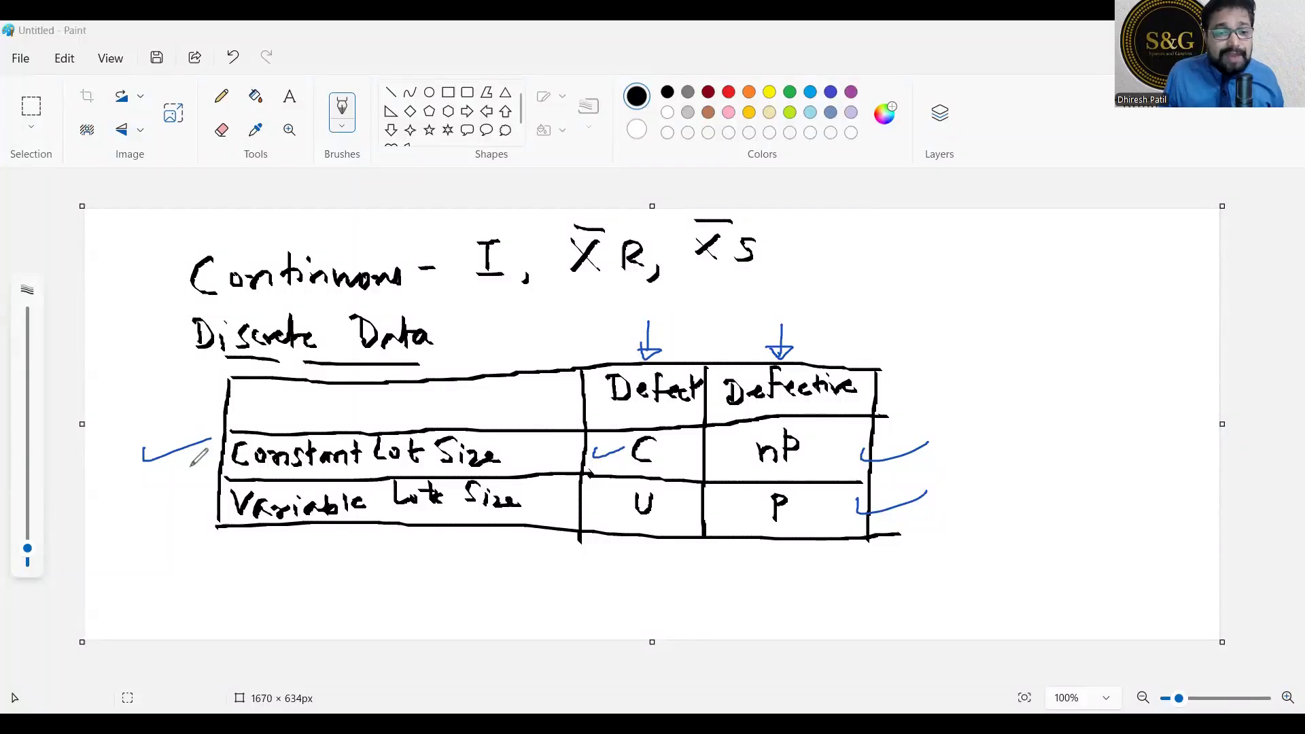
drag(139, 507, 234, 479)
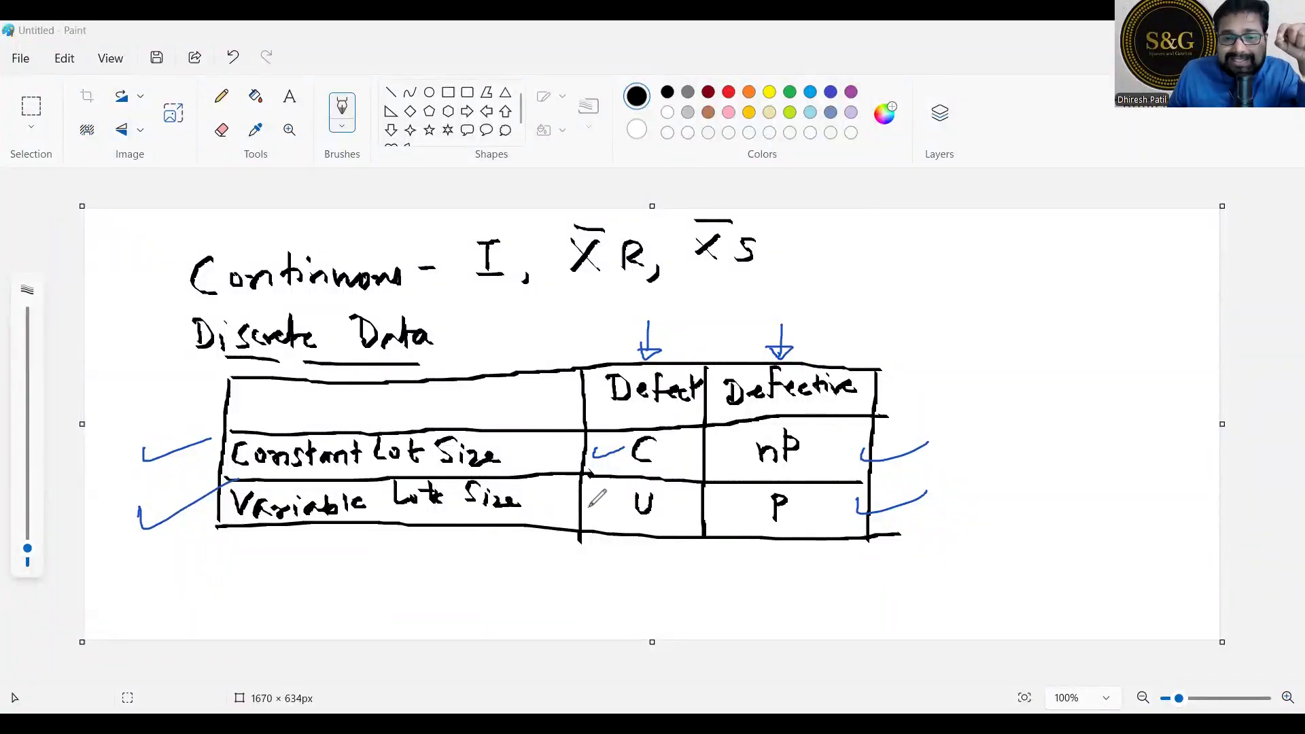
drag(590, 504, 632, 500)
drag(728, 507, 779, 515)
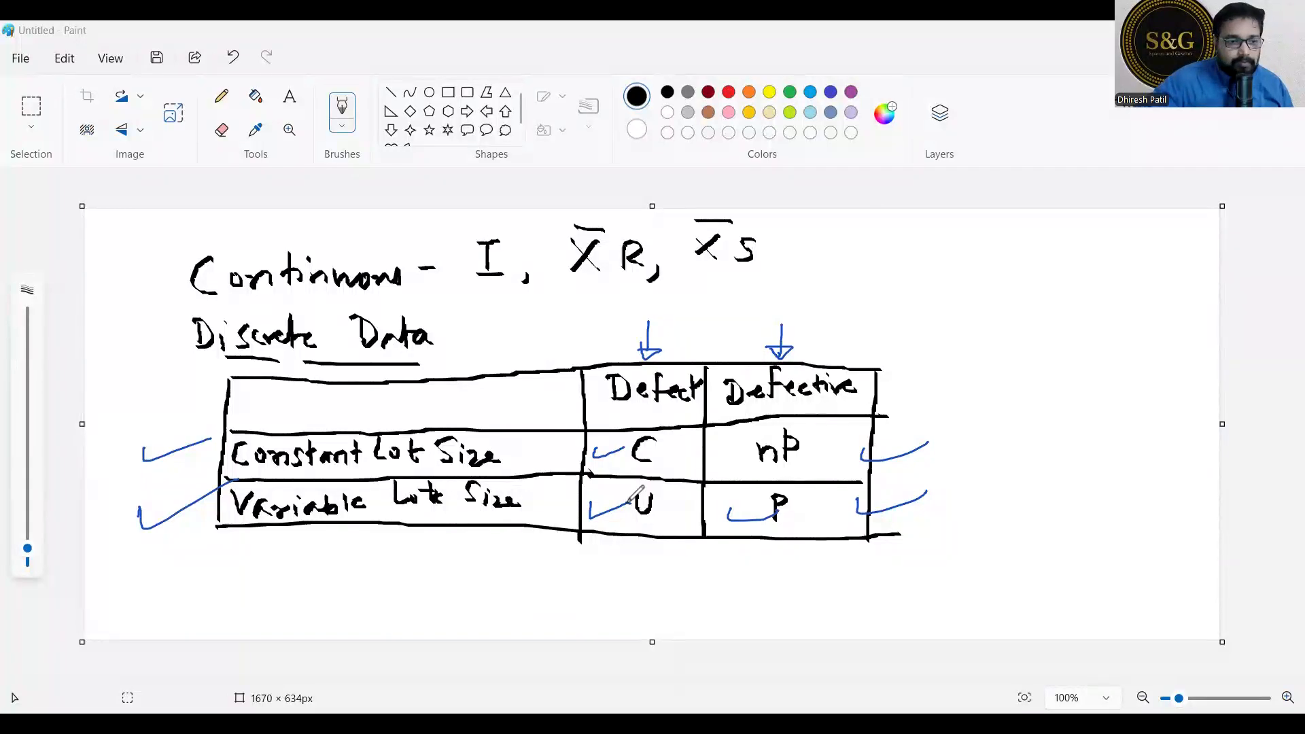
click(61, 591)
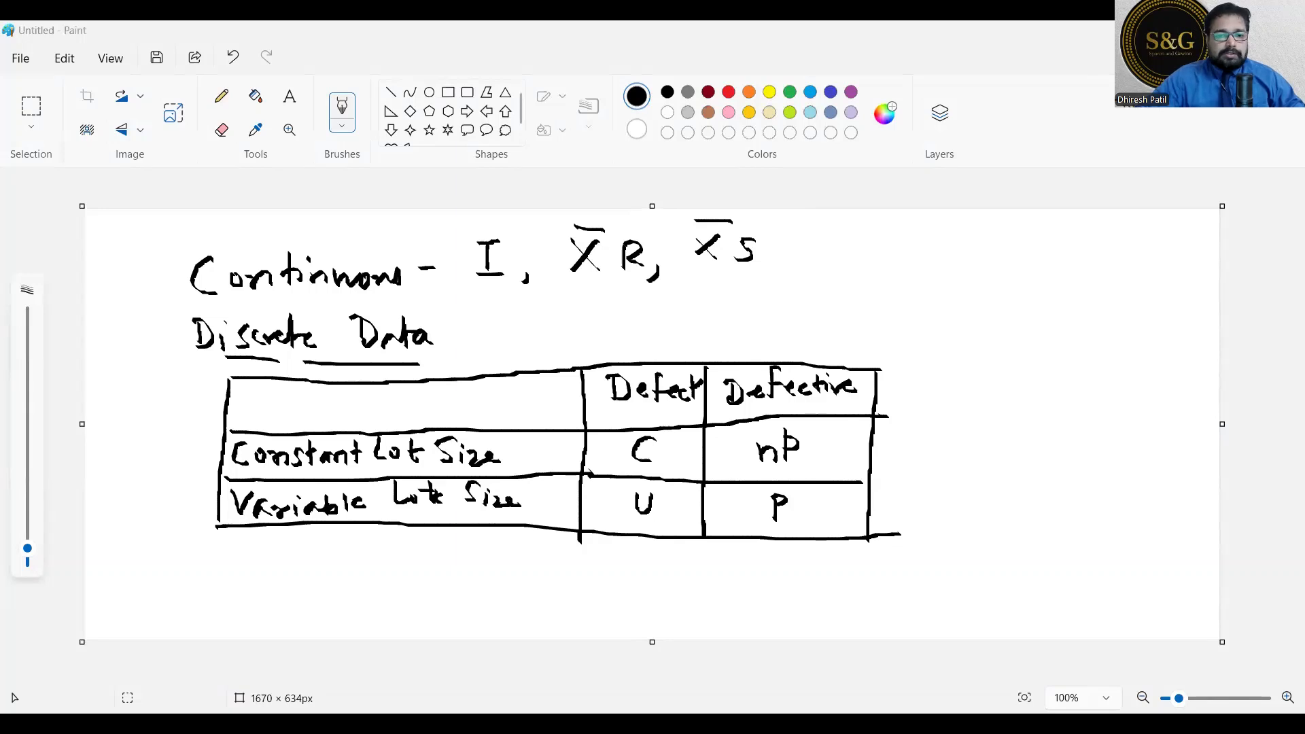
Switch to the C chart exercise worksheet in Minitab, enlarge it, and go through the error counts of papers 1 to 3.
key(alt+Tab)
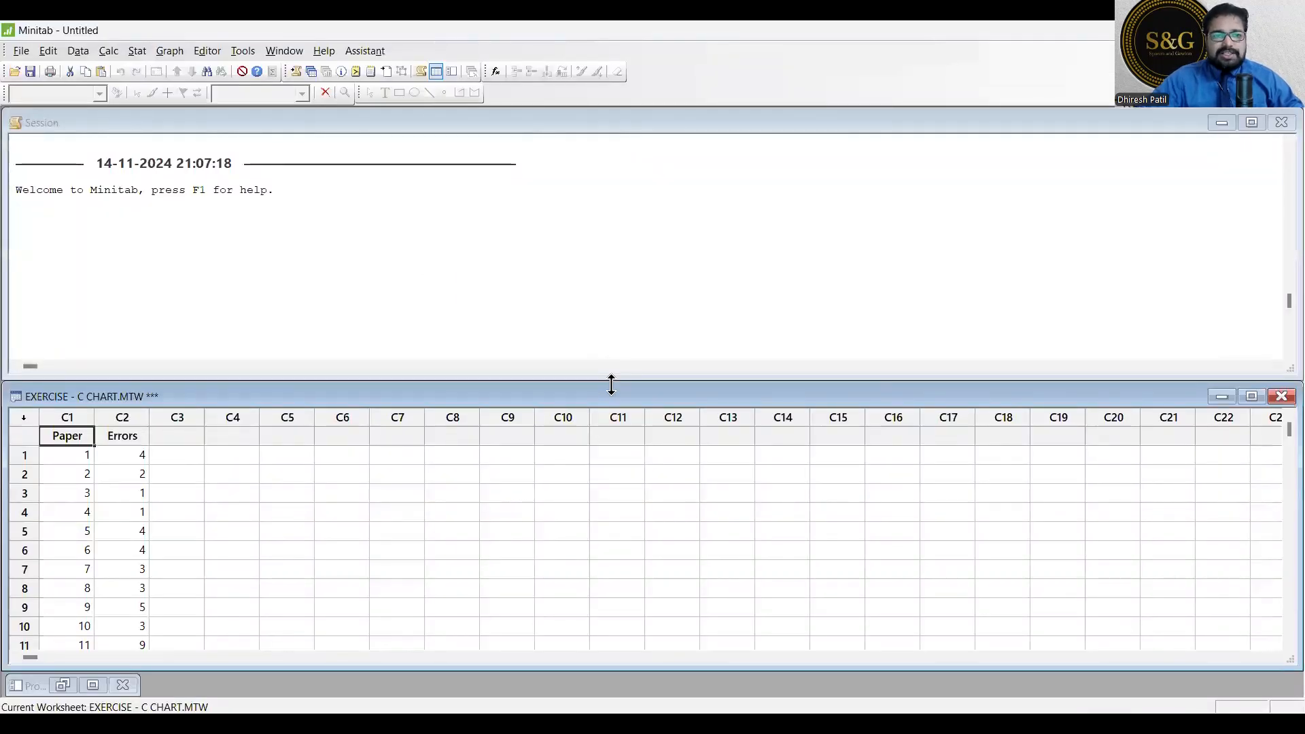
drag(611, 384, 611, 214)
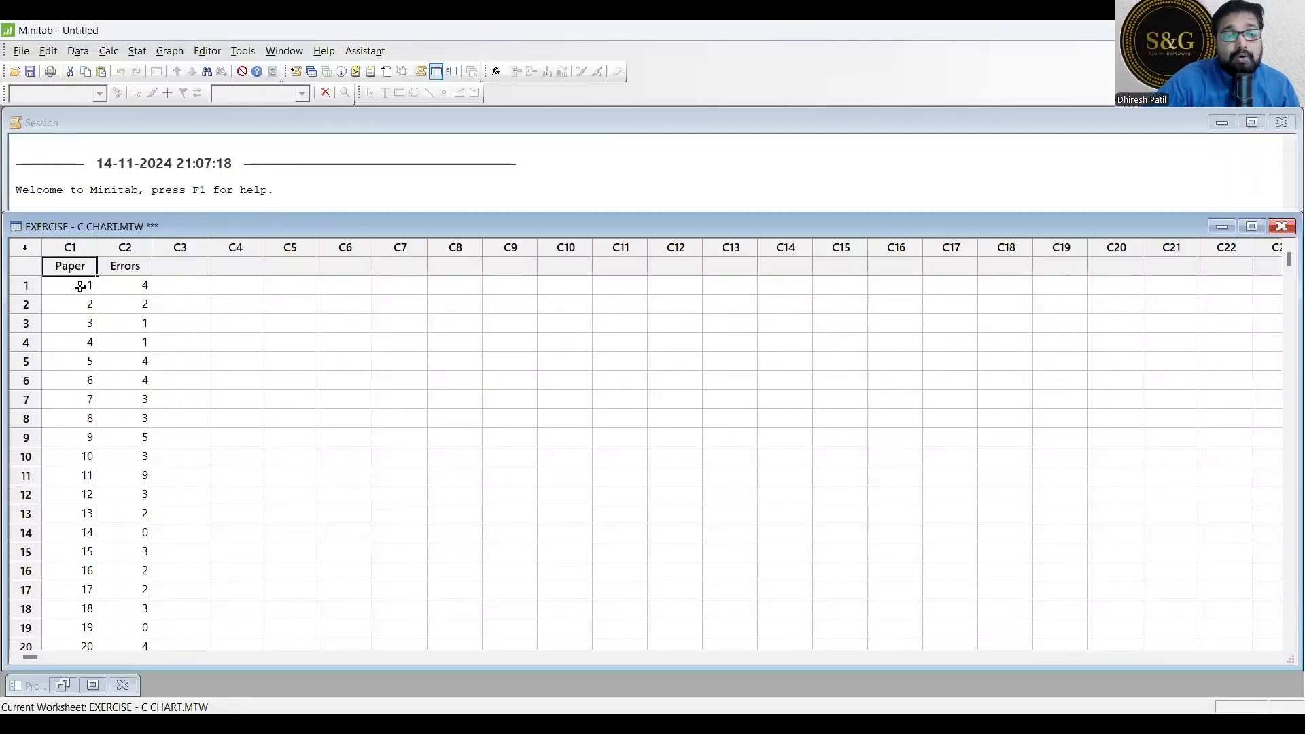
click(81, 286)
click(124, 290)
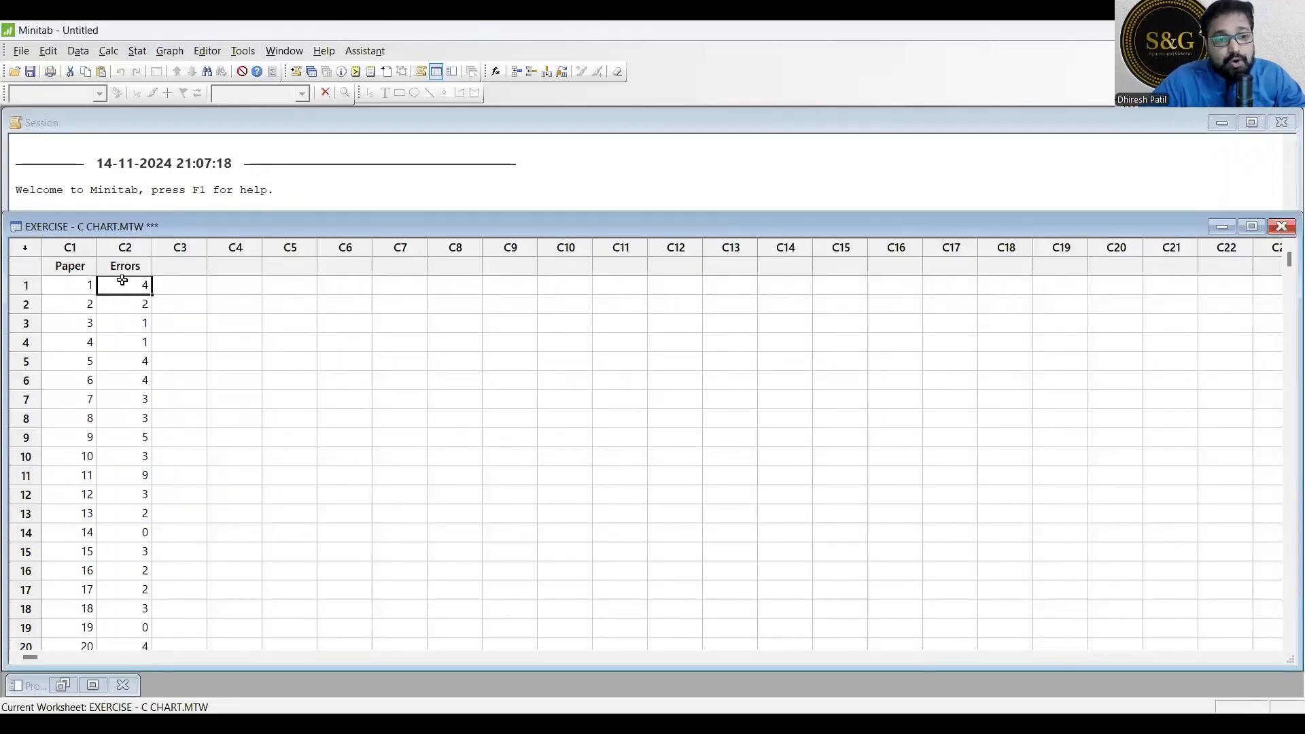
click(77, 307)
click(134, 310)
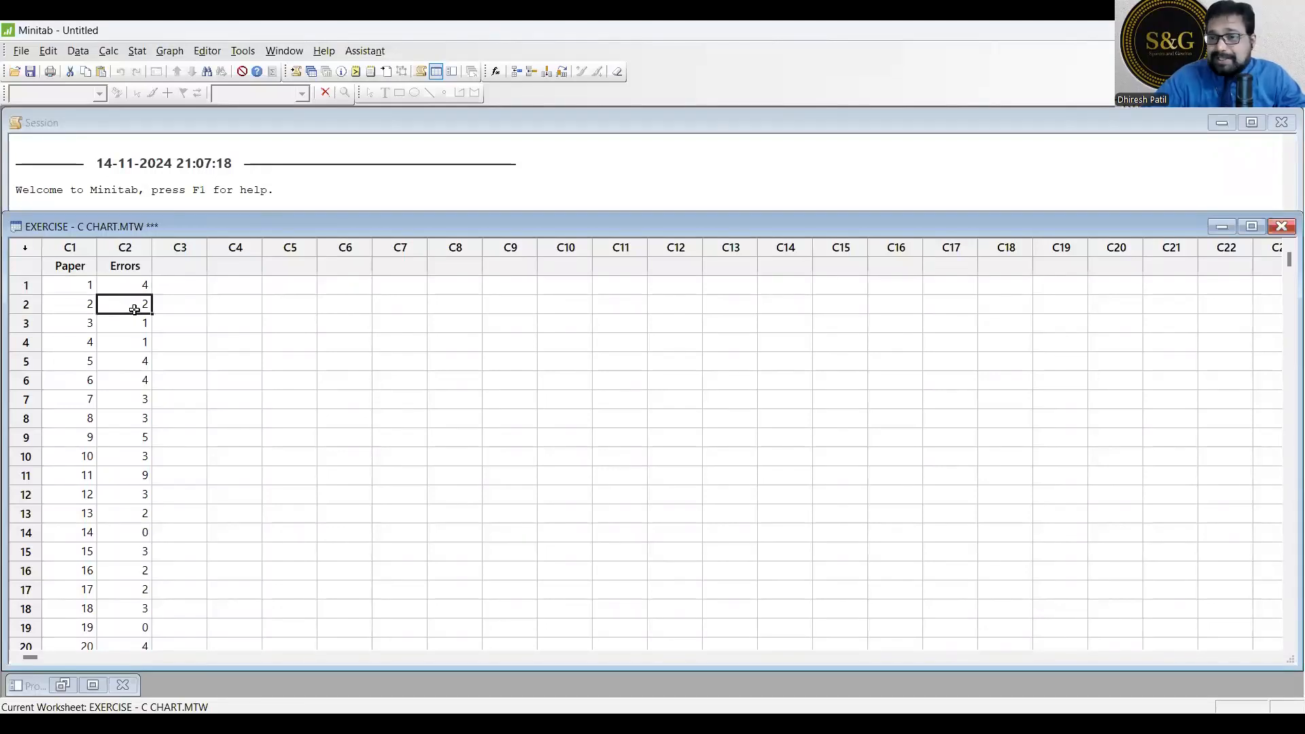
click(82, 326)
click(131, 330)
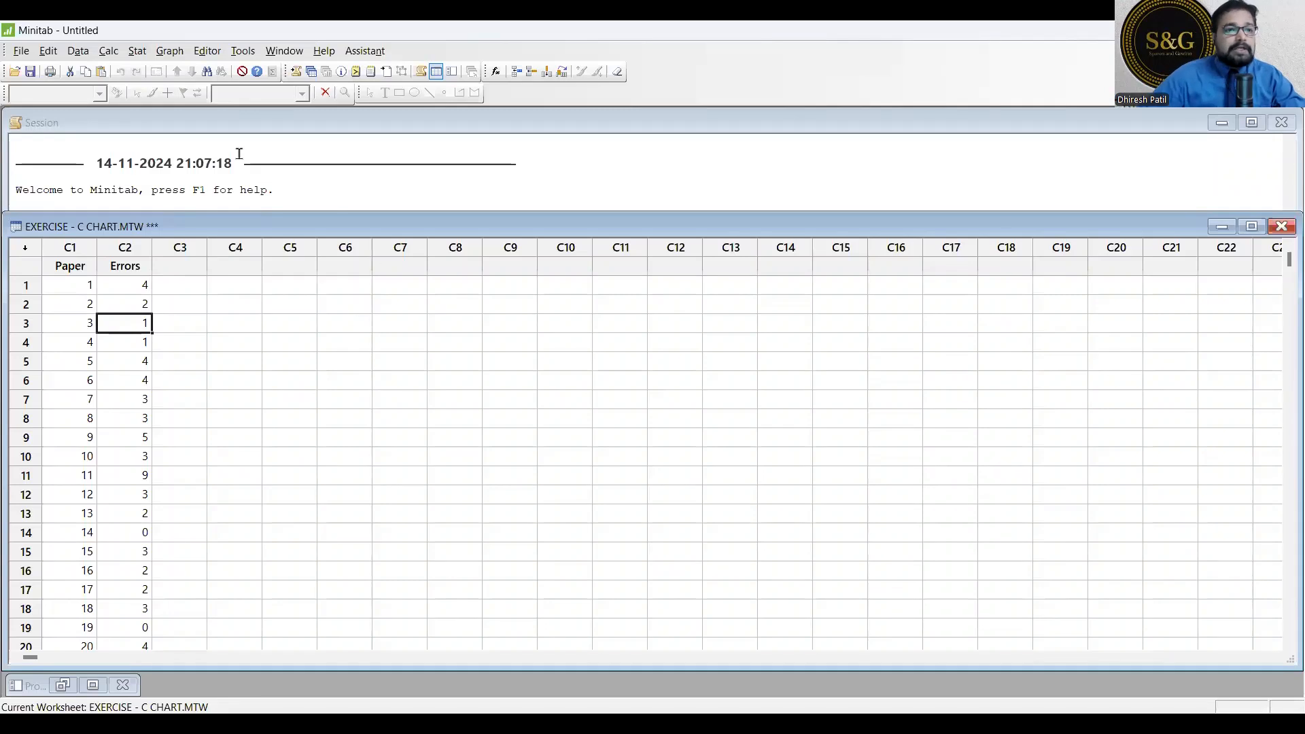
Create a C chart with Errors as the variable and maximize the chart window.
click(138, 52)
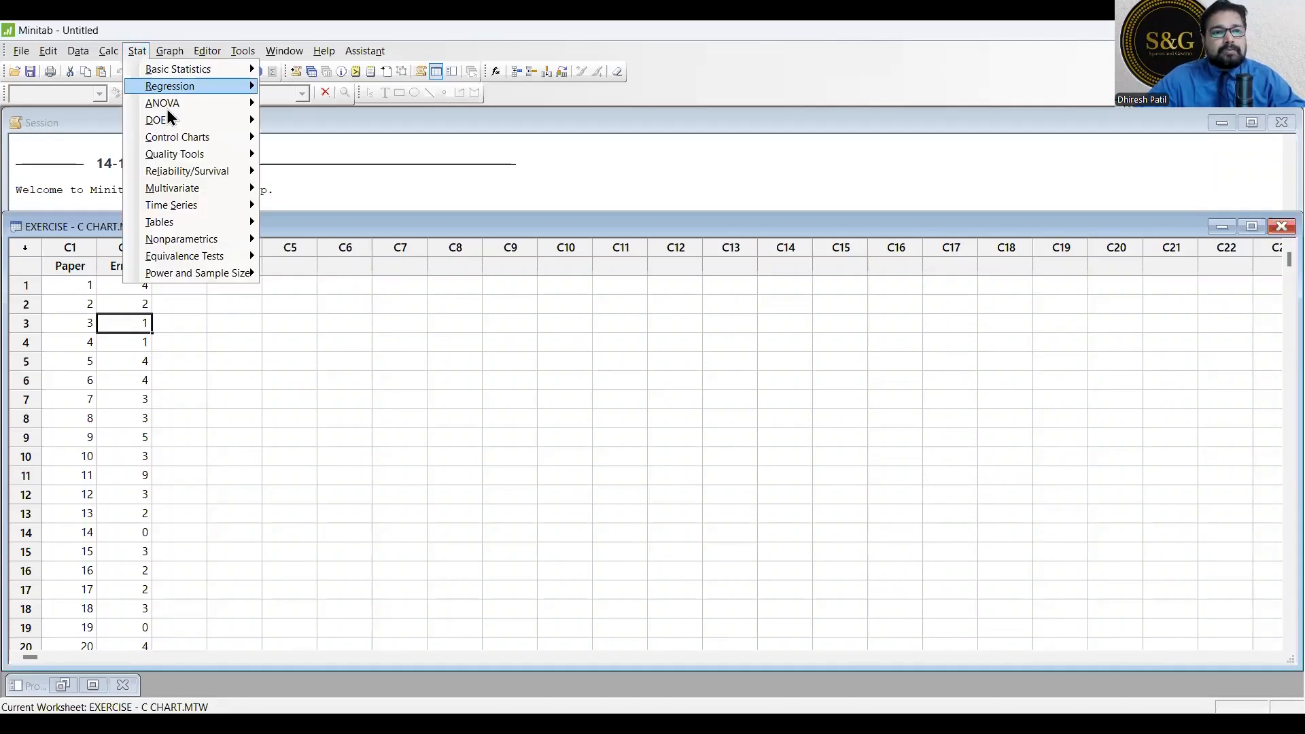
mouse_move(182, 139)
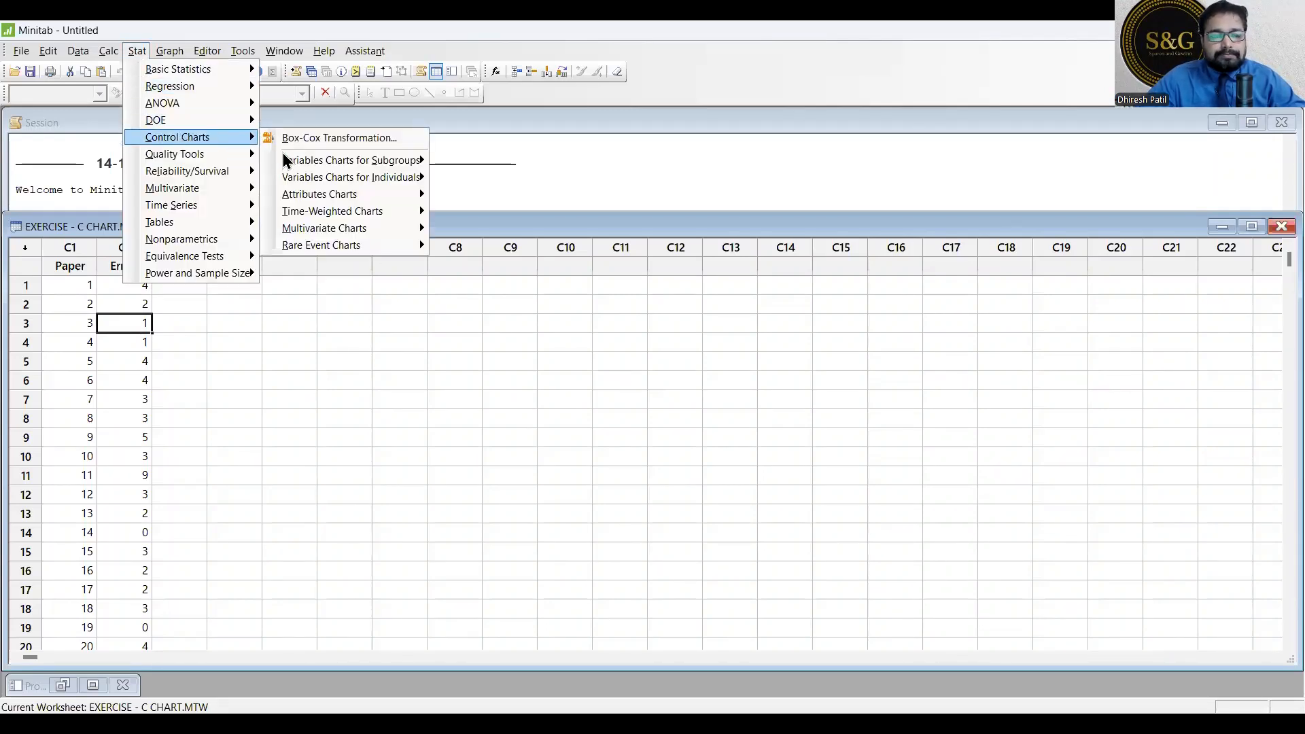
click(351, 197)
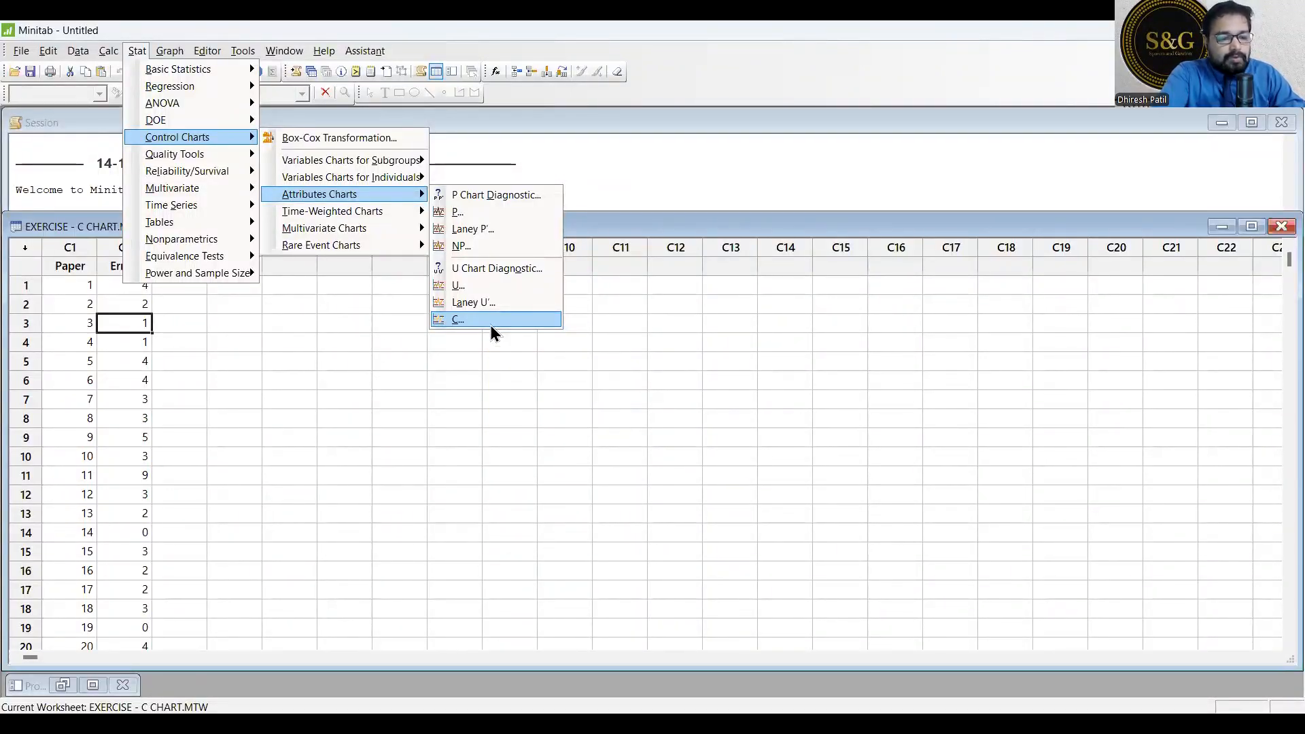
click(491, 325)
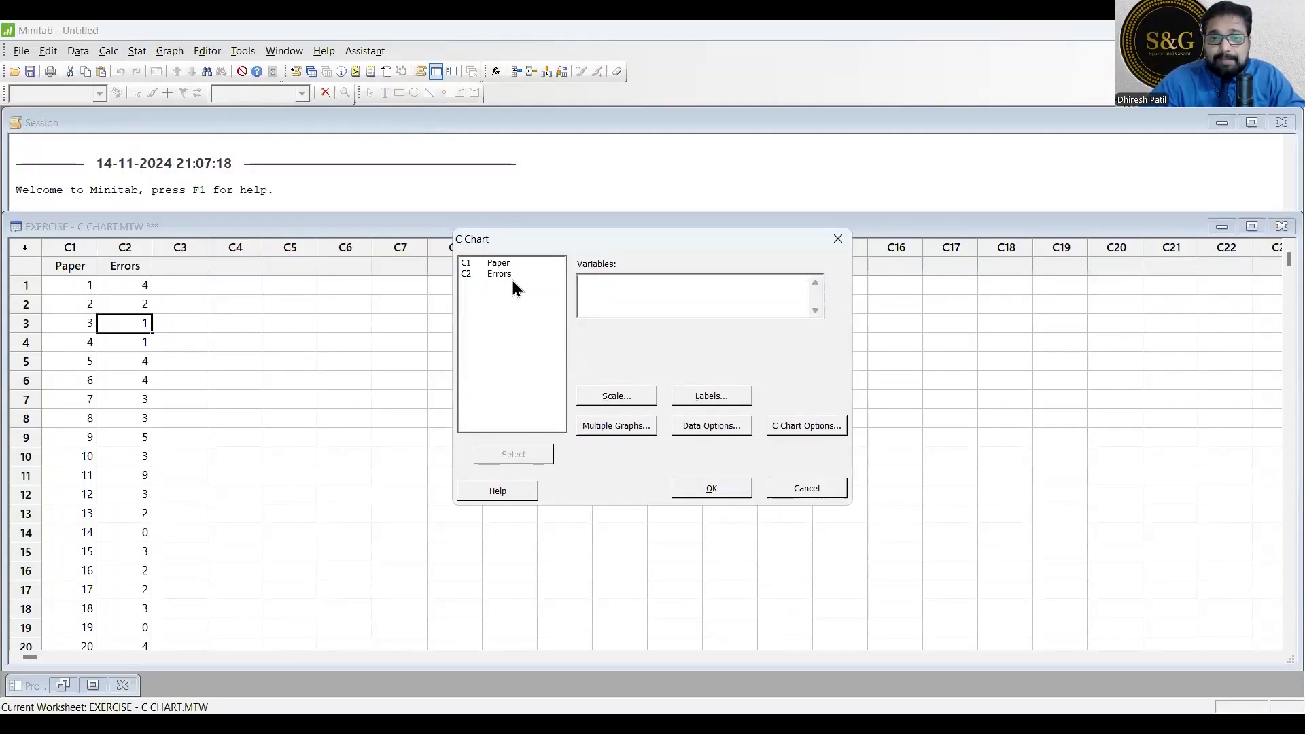
double_click(500, 273)
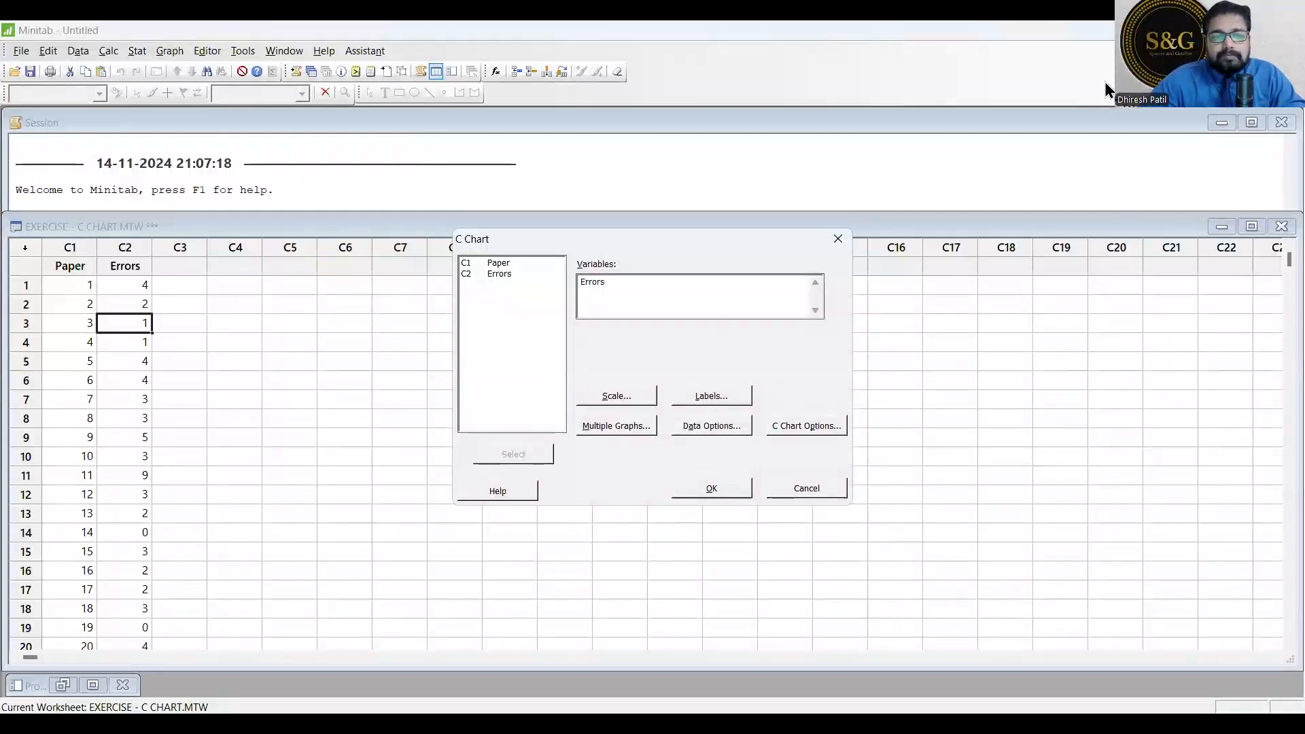
click(711, 486)
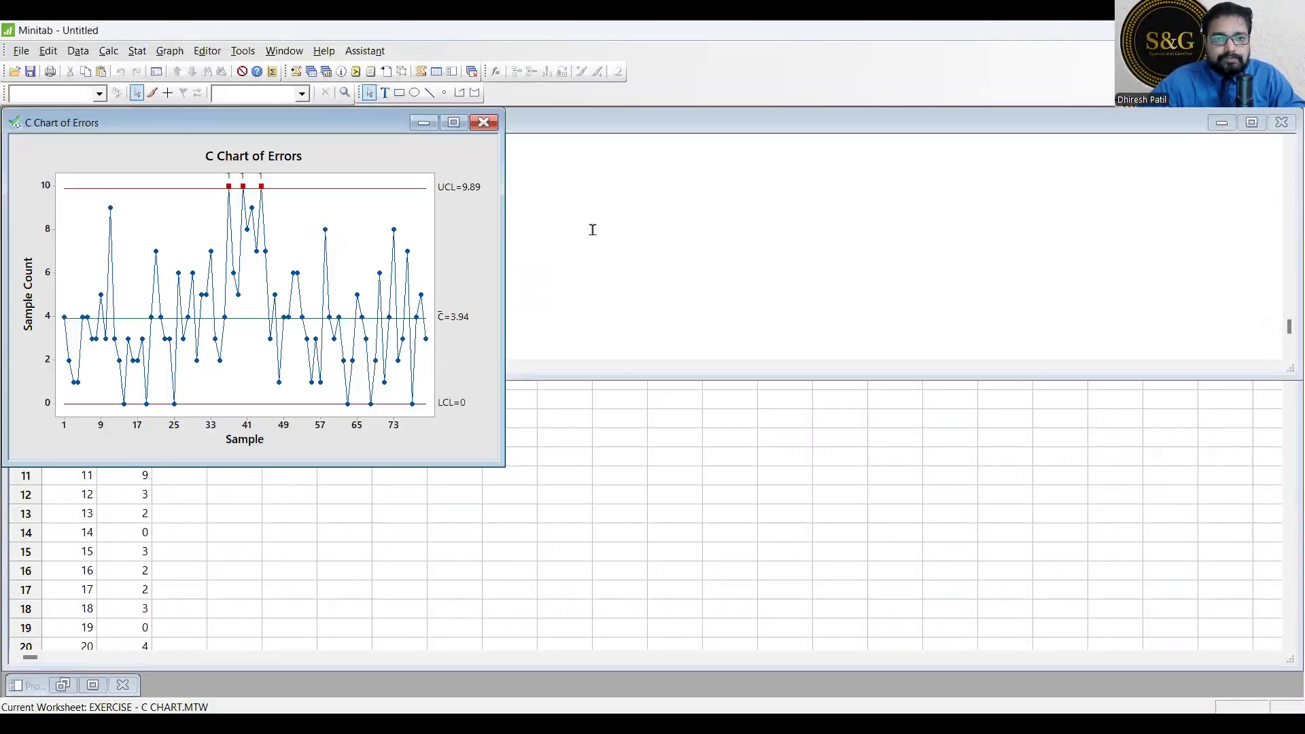
click(454, 124)
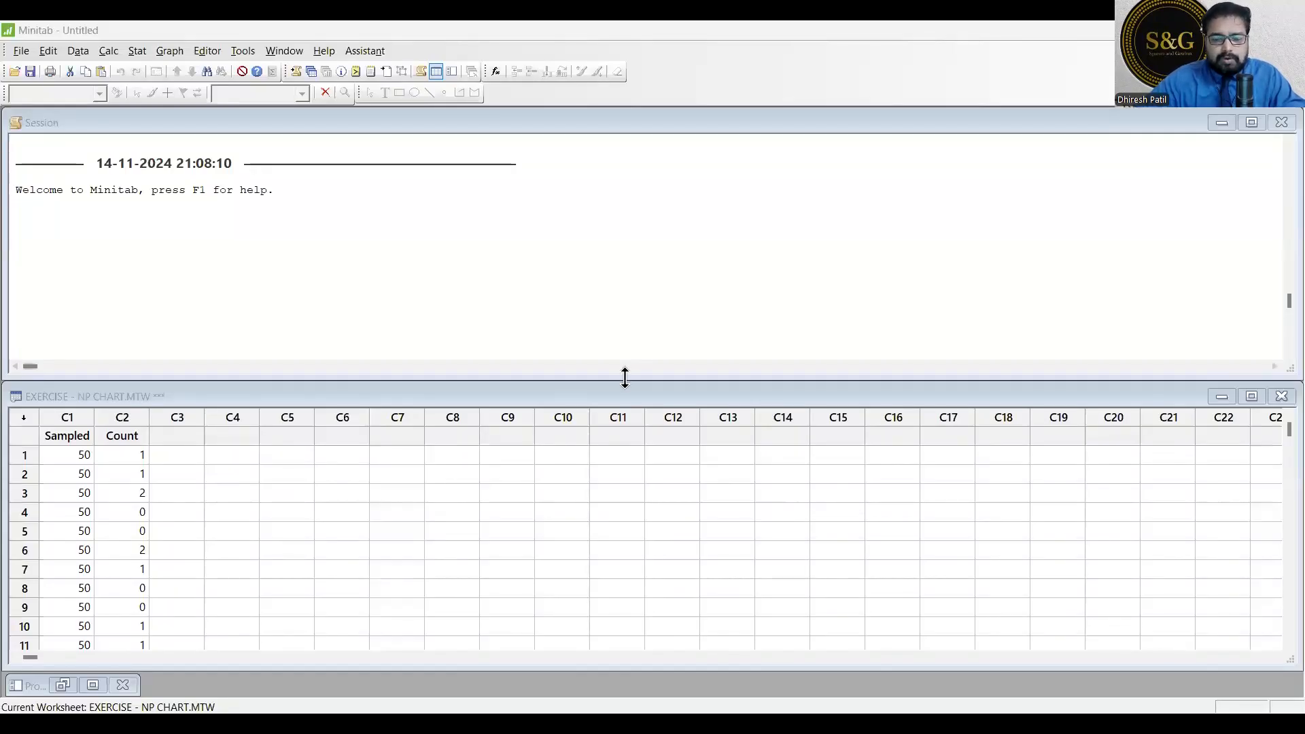
Shrink the Session window, enlarge the NP chart exercise worksheet above it, and select the first Sampled value.
drag(628, 377, 628, 192)
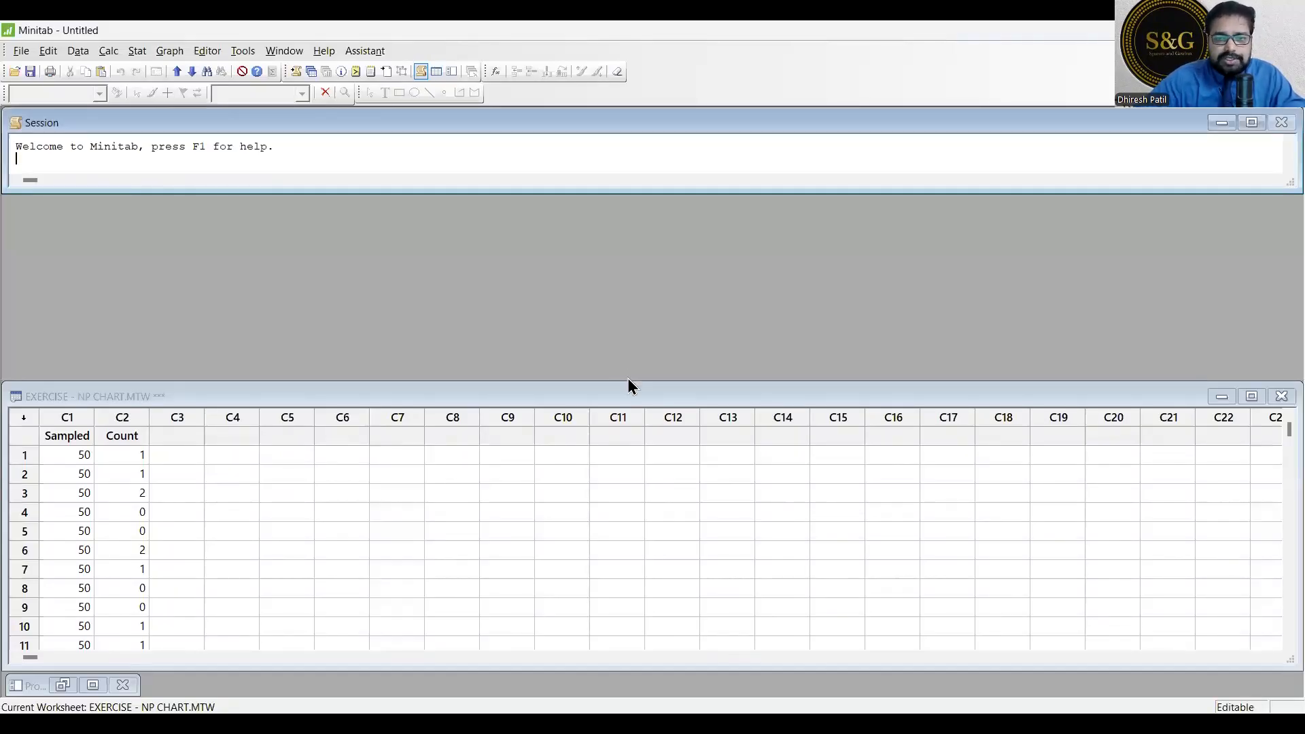
drag(628, 381, 440, 163)
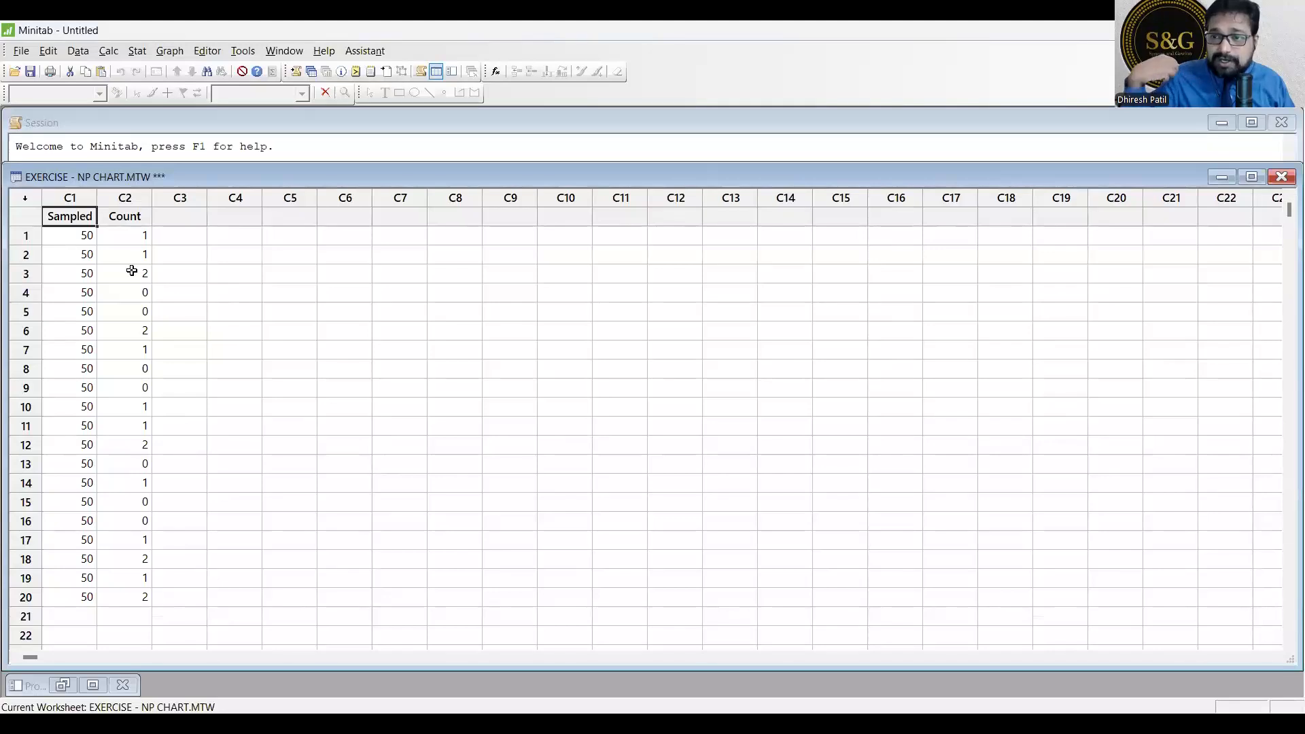
click(60, 236)
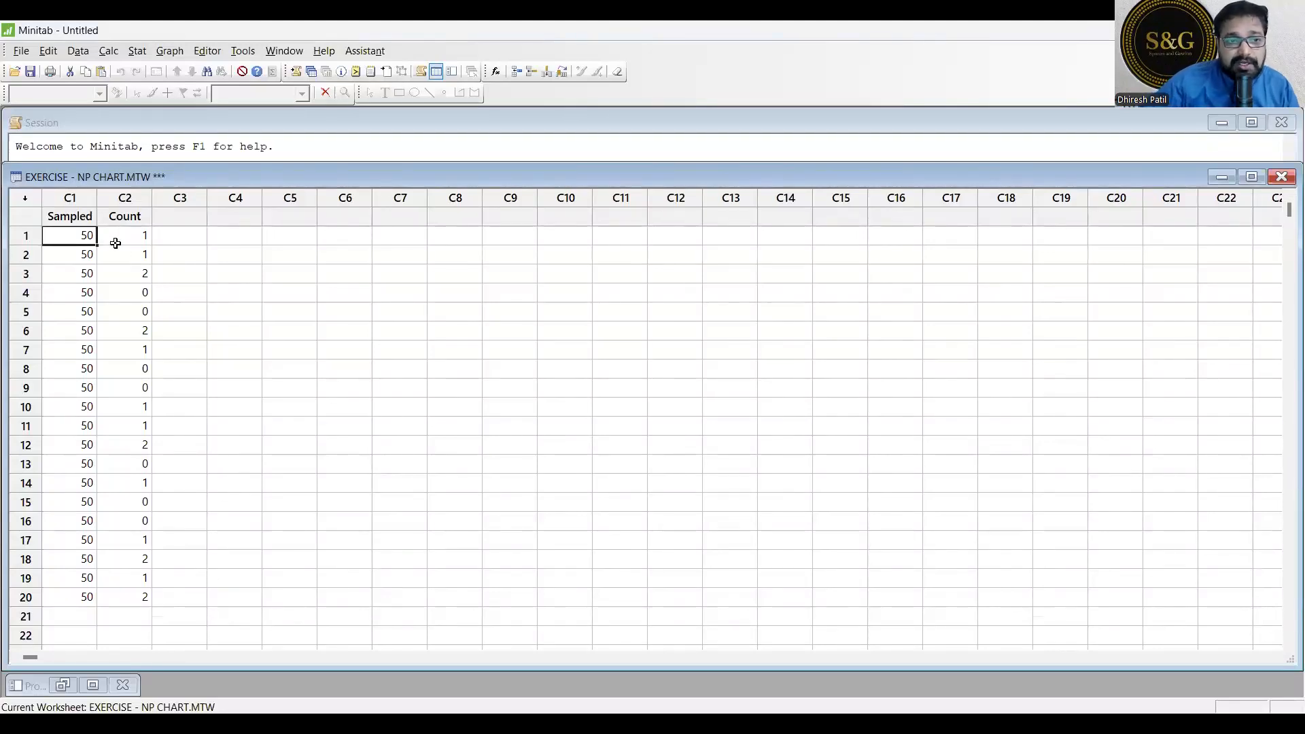
Go through the Sampled and Count values of rows 2 and 3 in the NP chart exercise worksheet.
click(68, 255)
click(122, 257)
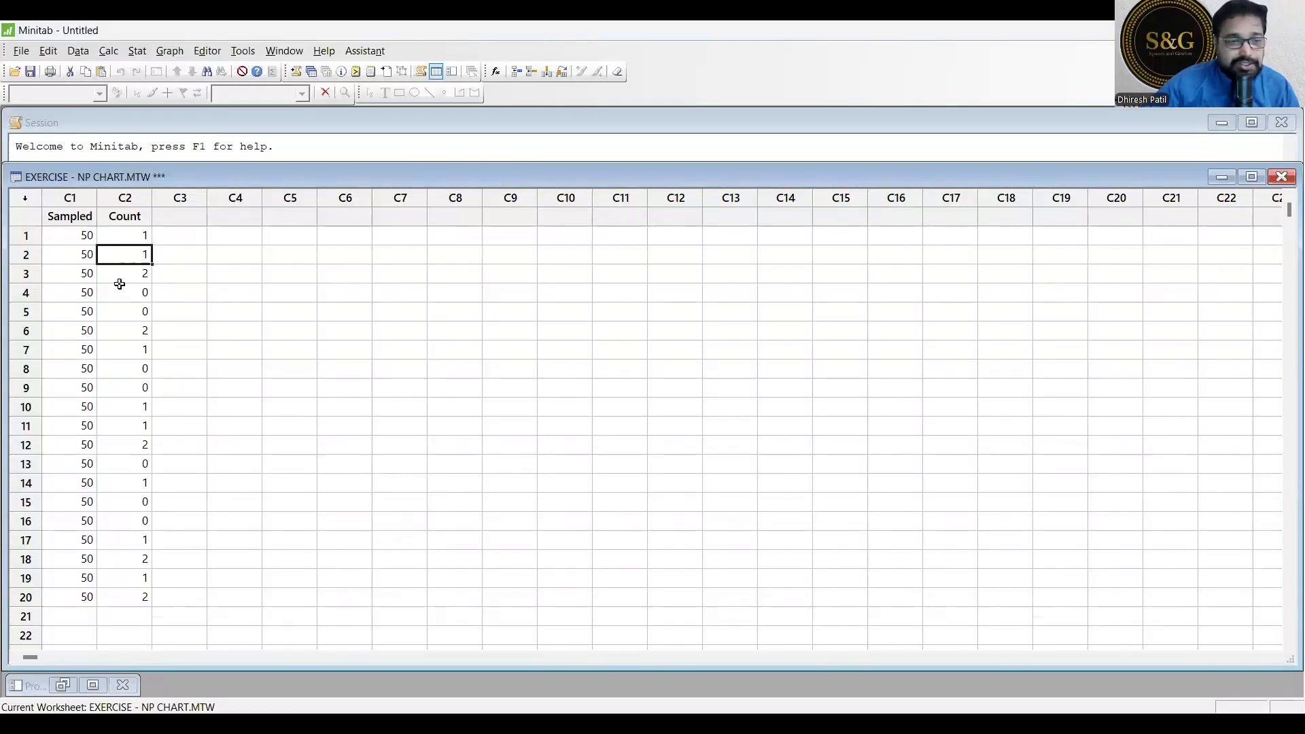
click(82, 275)
click(123, 272)
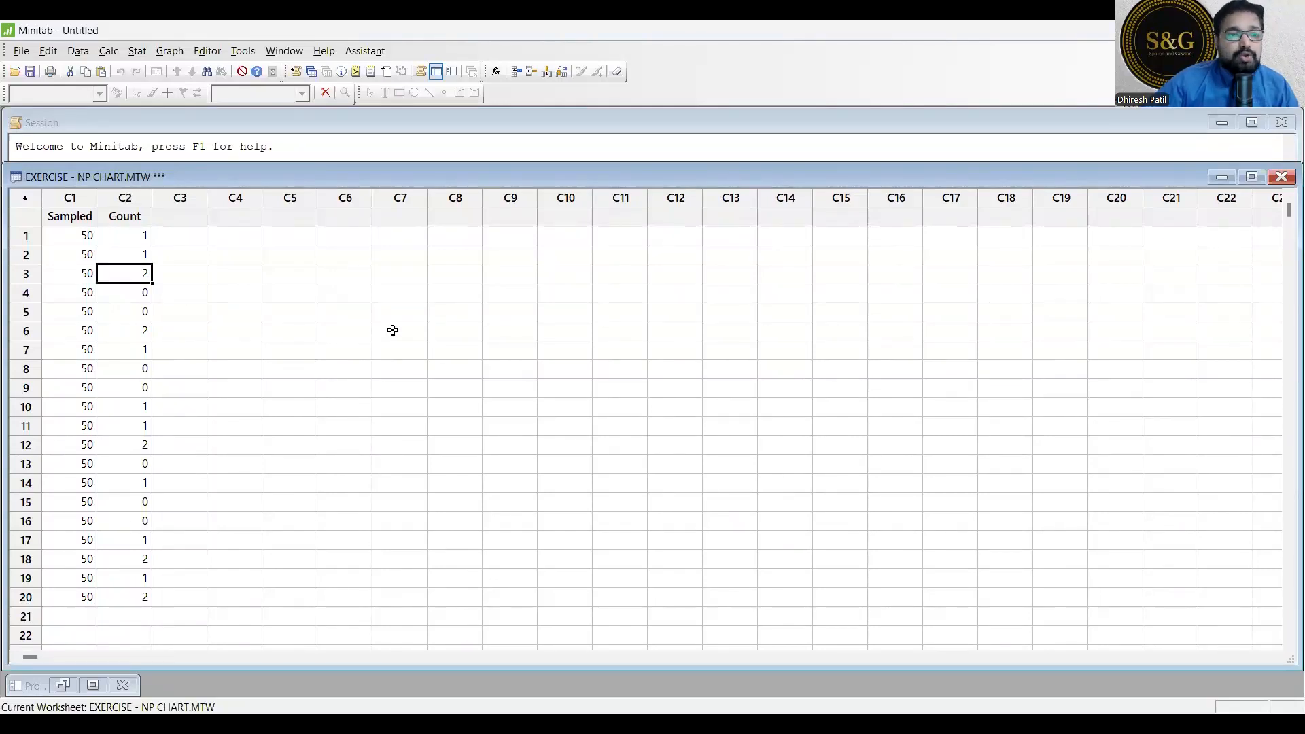
Create an NP chart with Count as the variable and Sampled as the subgroup sizes, and maximize the chart window.
click(135, 52)
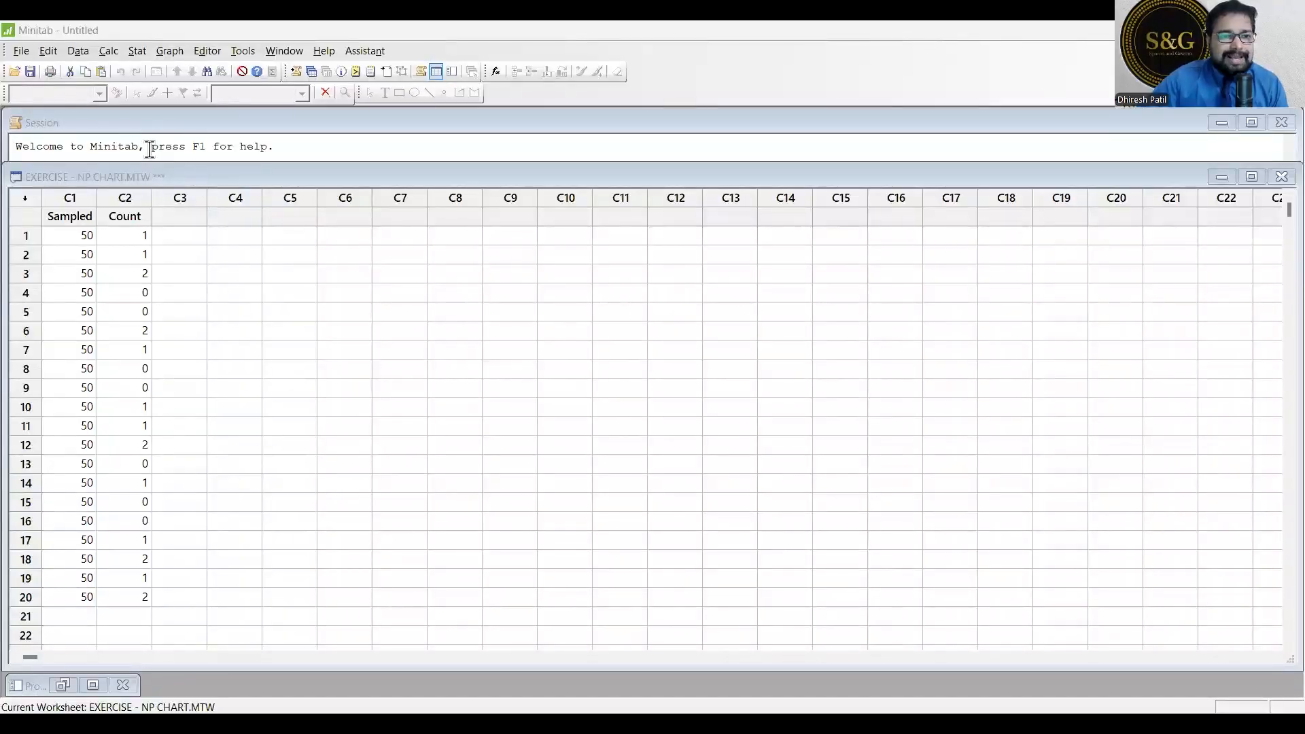
click(136, 50)
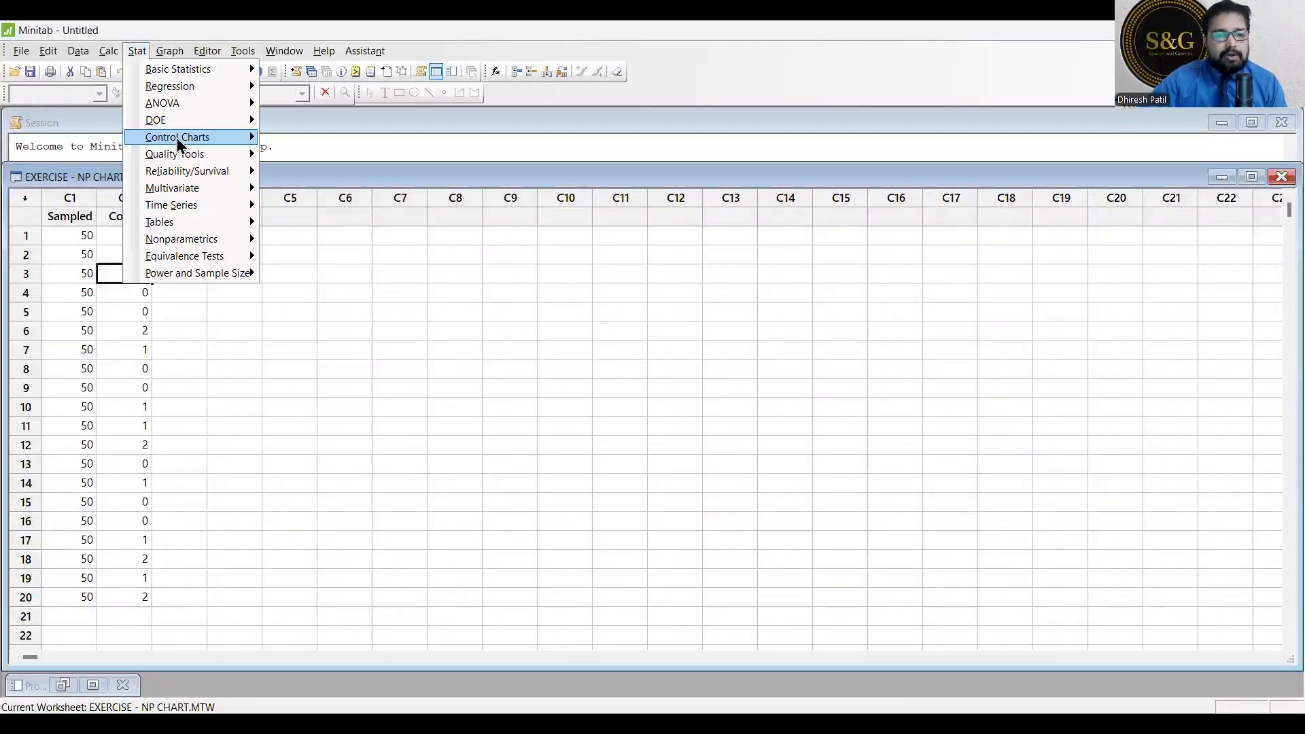
click(177, 139)
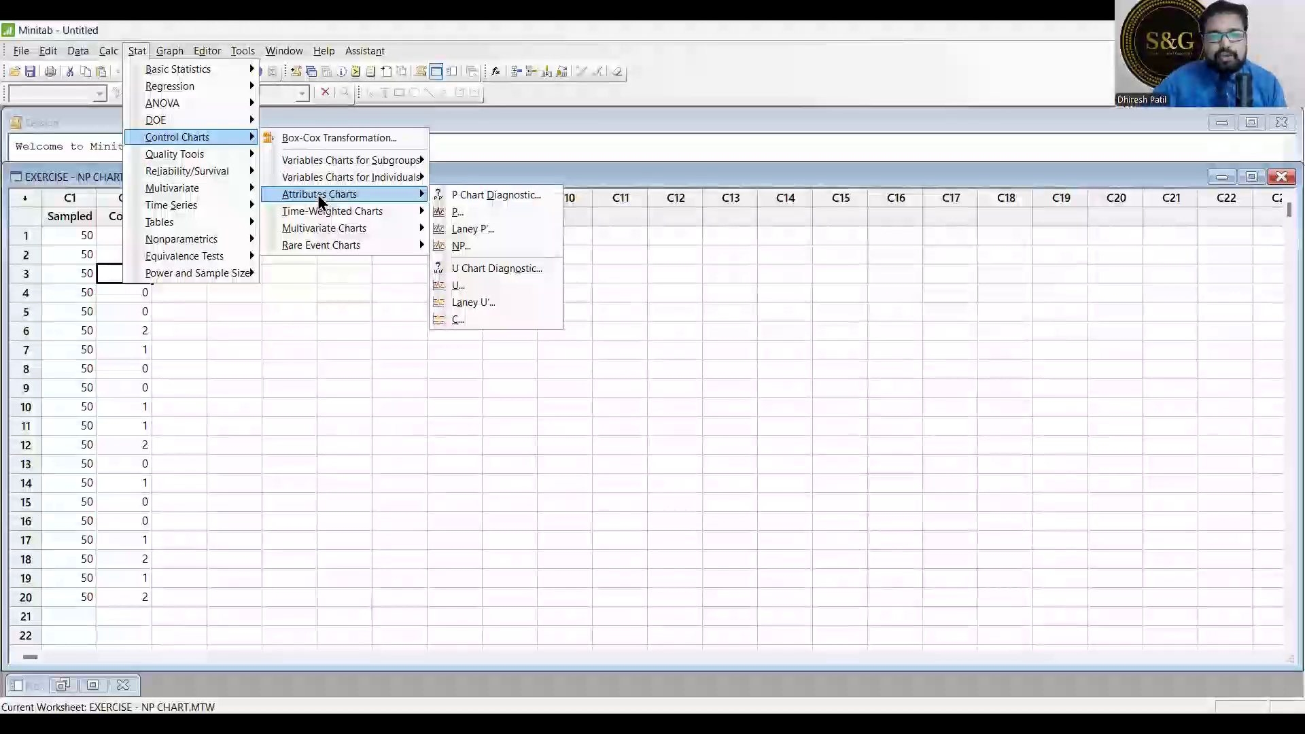
click(467, 249)
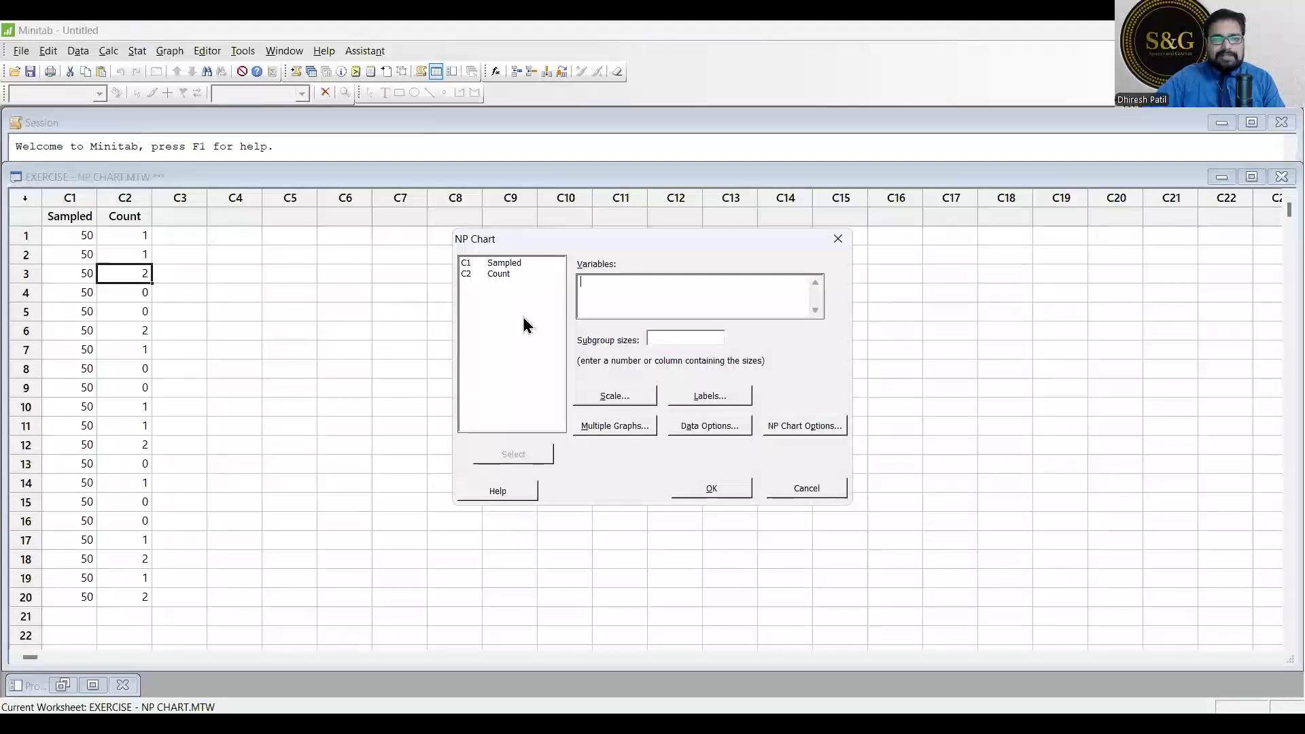
double_click(498, 274)
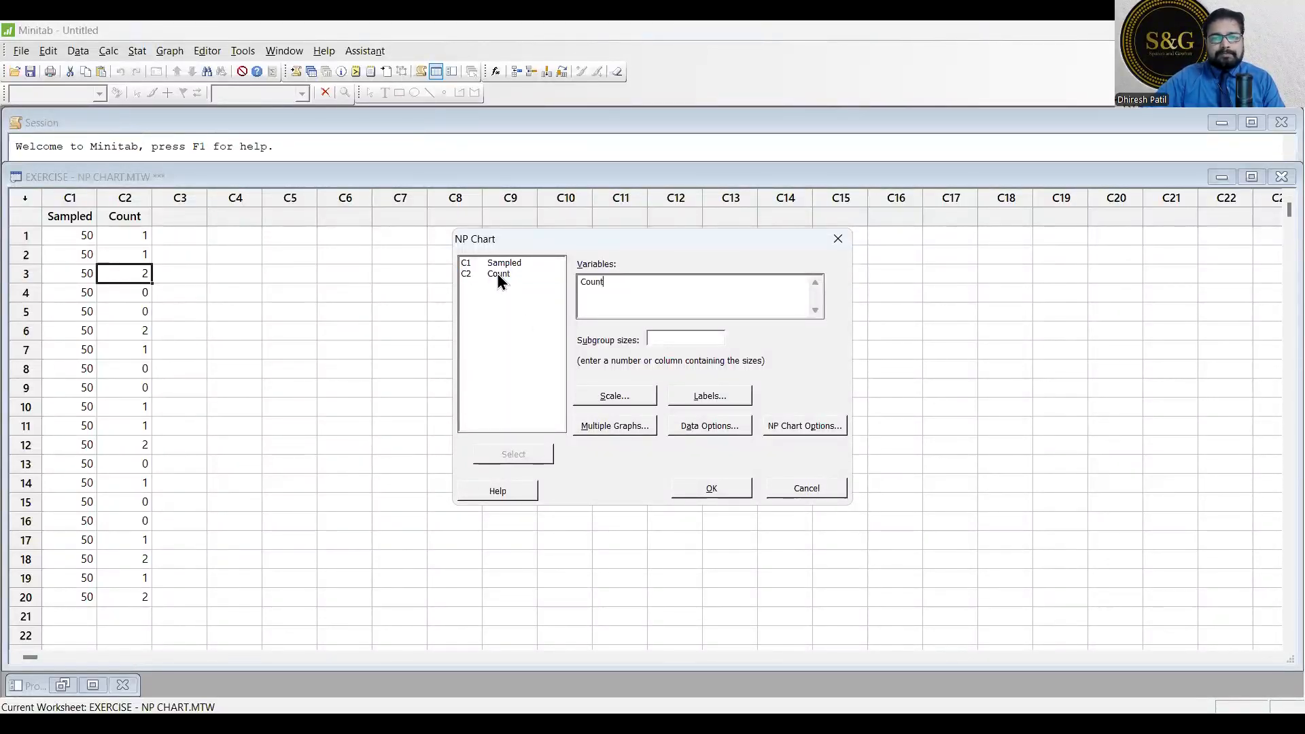
click(680, 335)
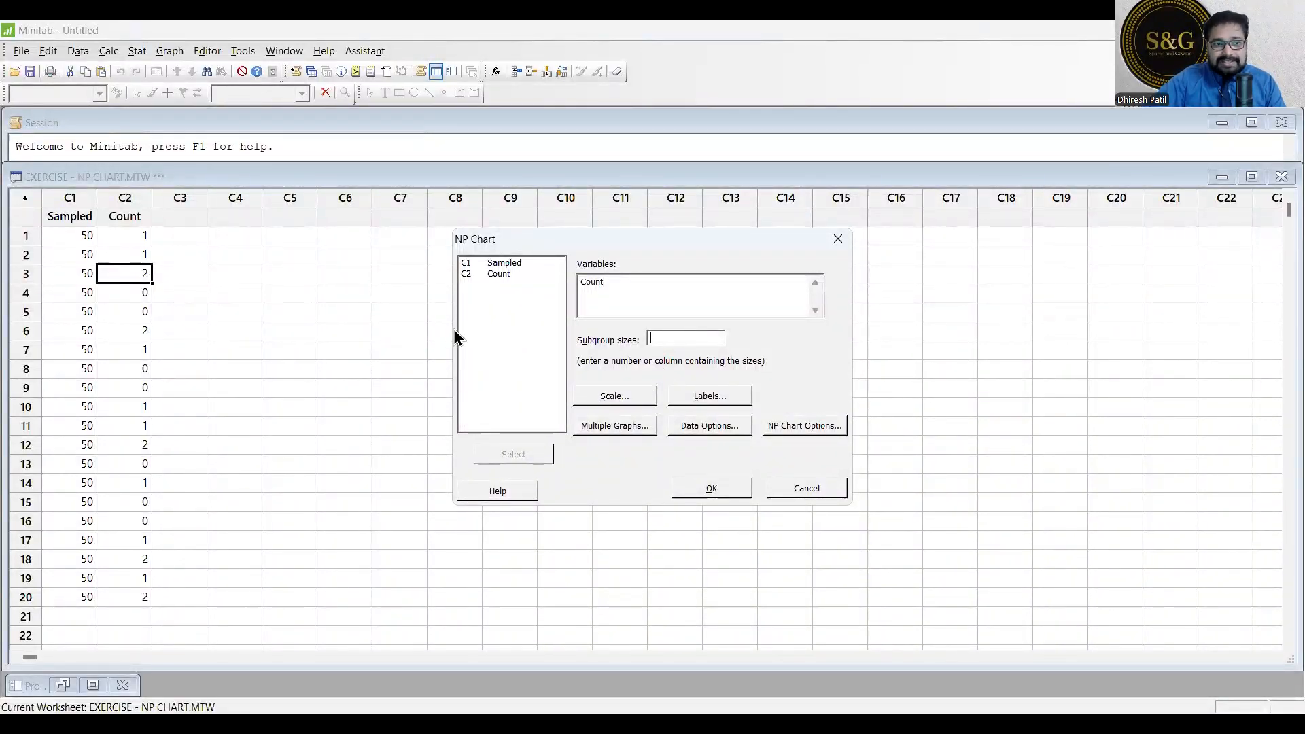
double_click(515, 262)
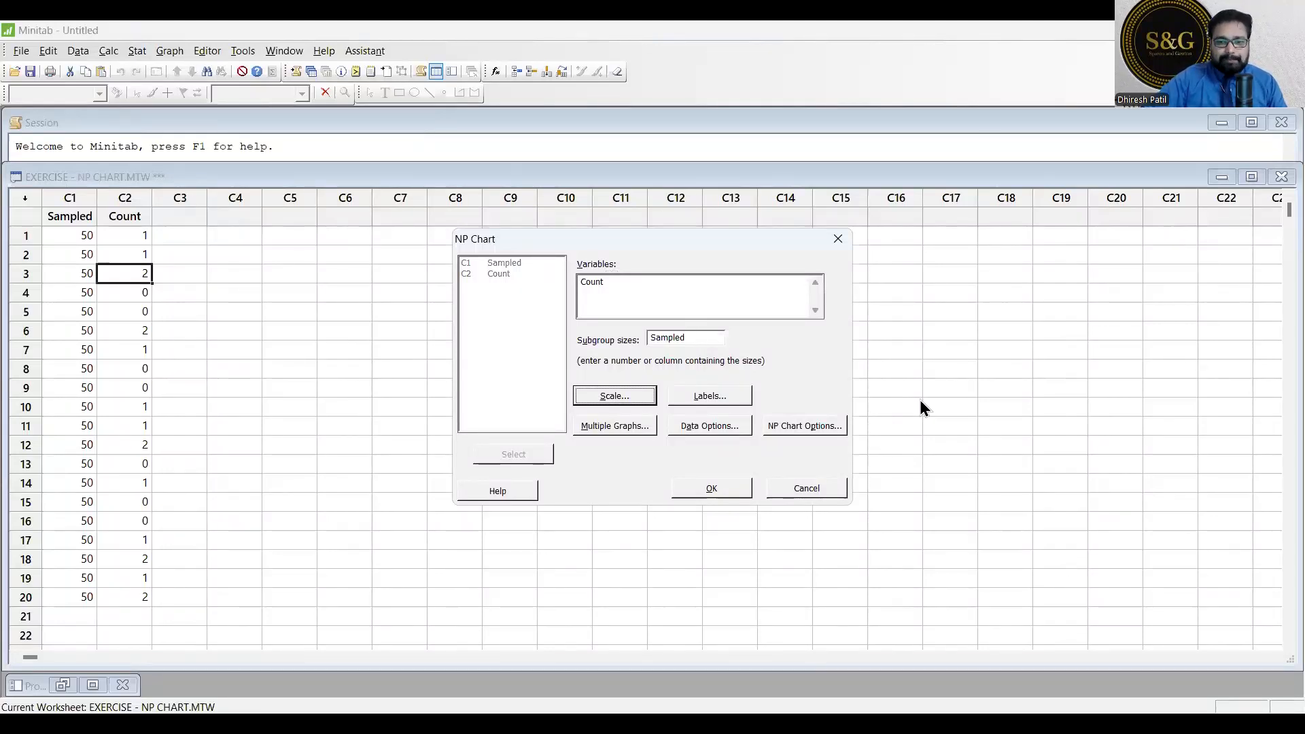
click(703, 495)
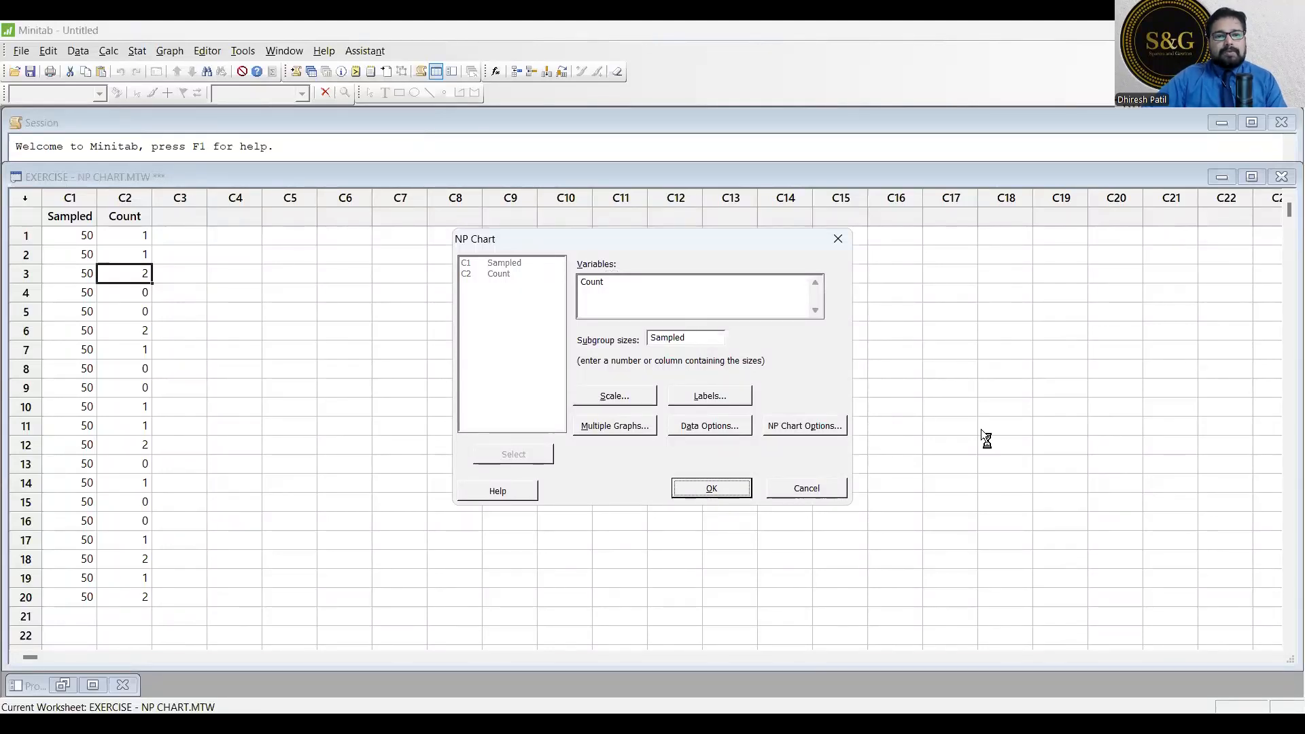
click(451, 123)
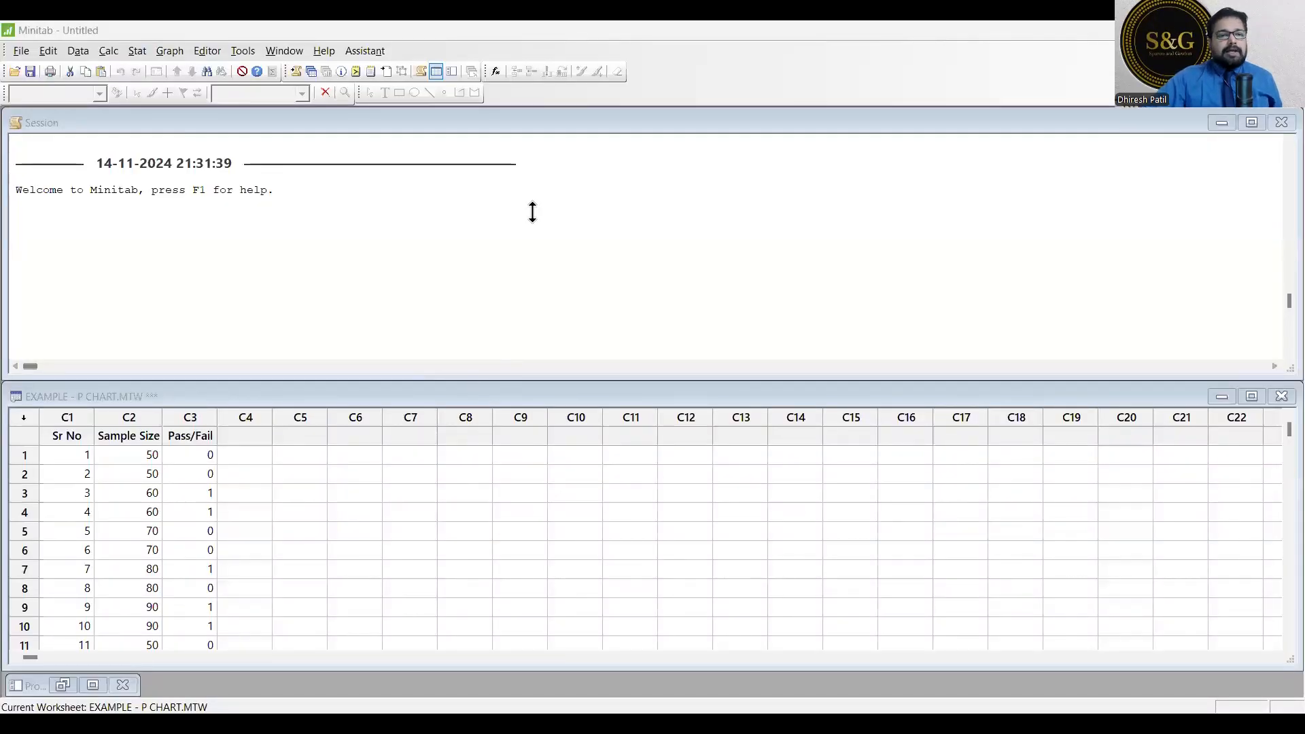
Enlarge the P chart example worksheet over the Session window and go through the Sample Size and Pass/Fail values of rows 1 and 2.
drag(532, 382, 532, 212)
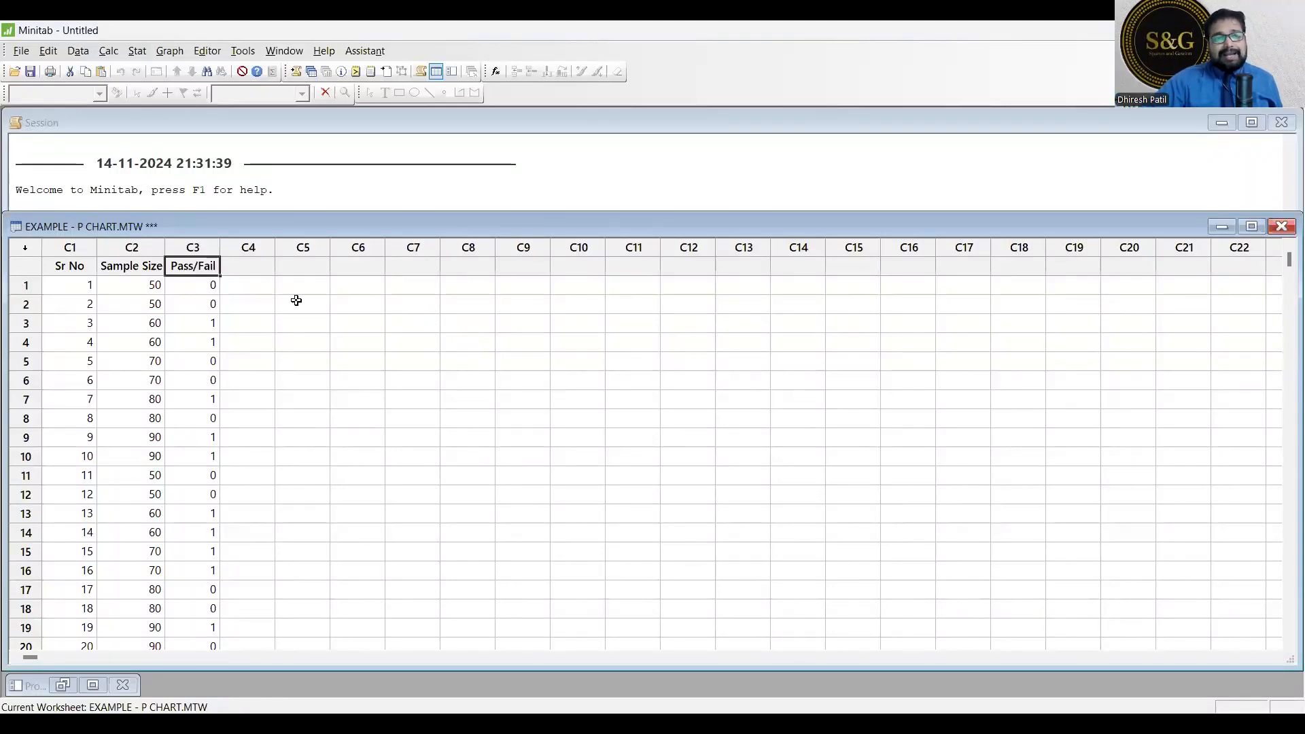
click(132, 288)
click(208, 286)
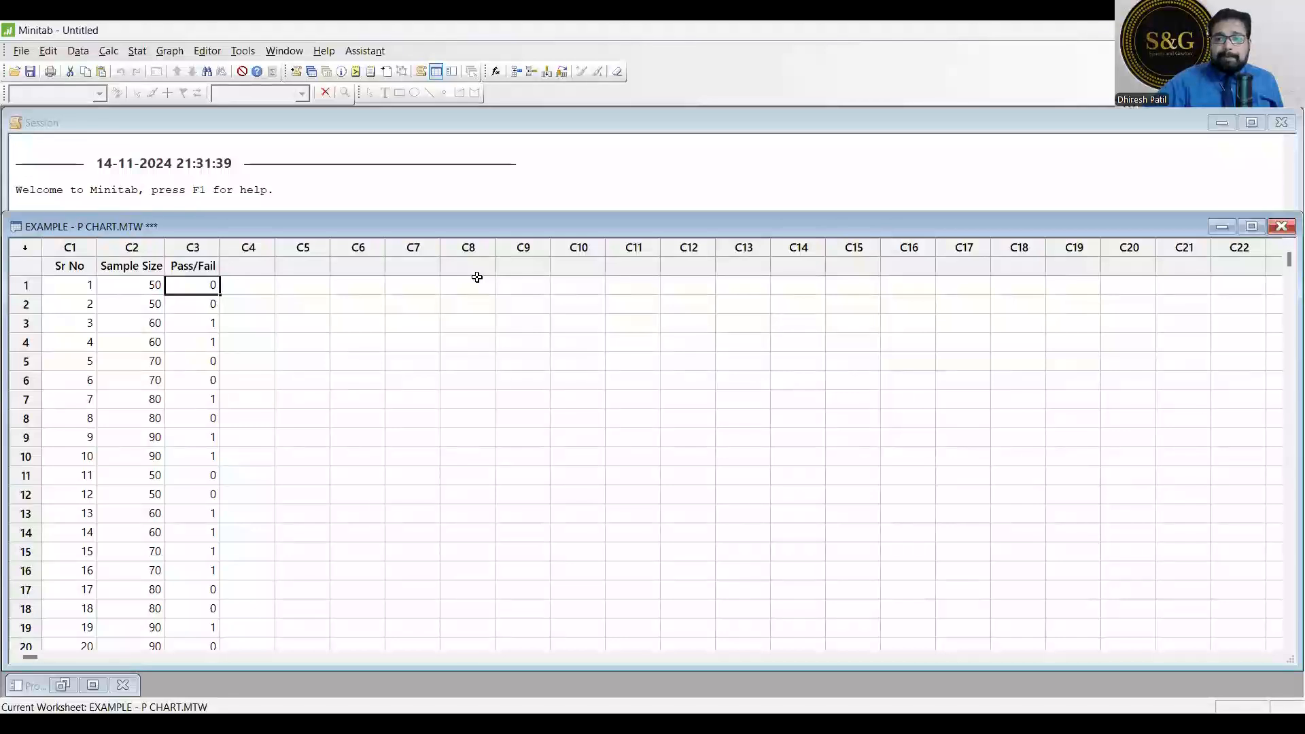
click(144, 304)
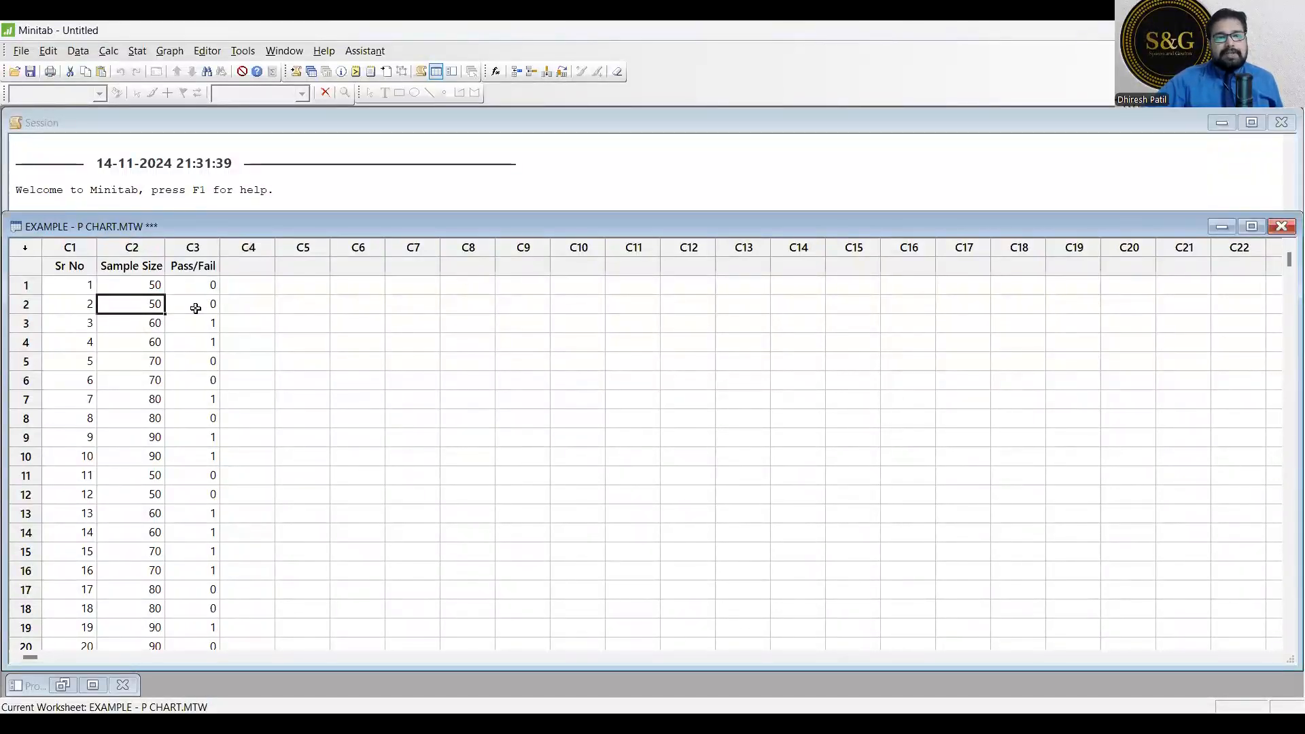
key(Right)
Go through the Sample Size and Pass/Fail values of rows 3 to 5, and highlight the Pass/Fail values from row 1 downward.
click(138, 327)
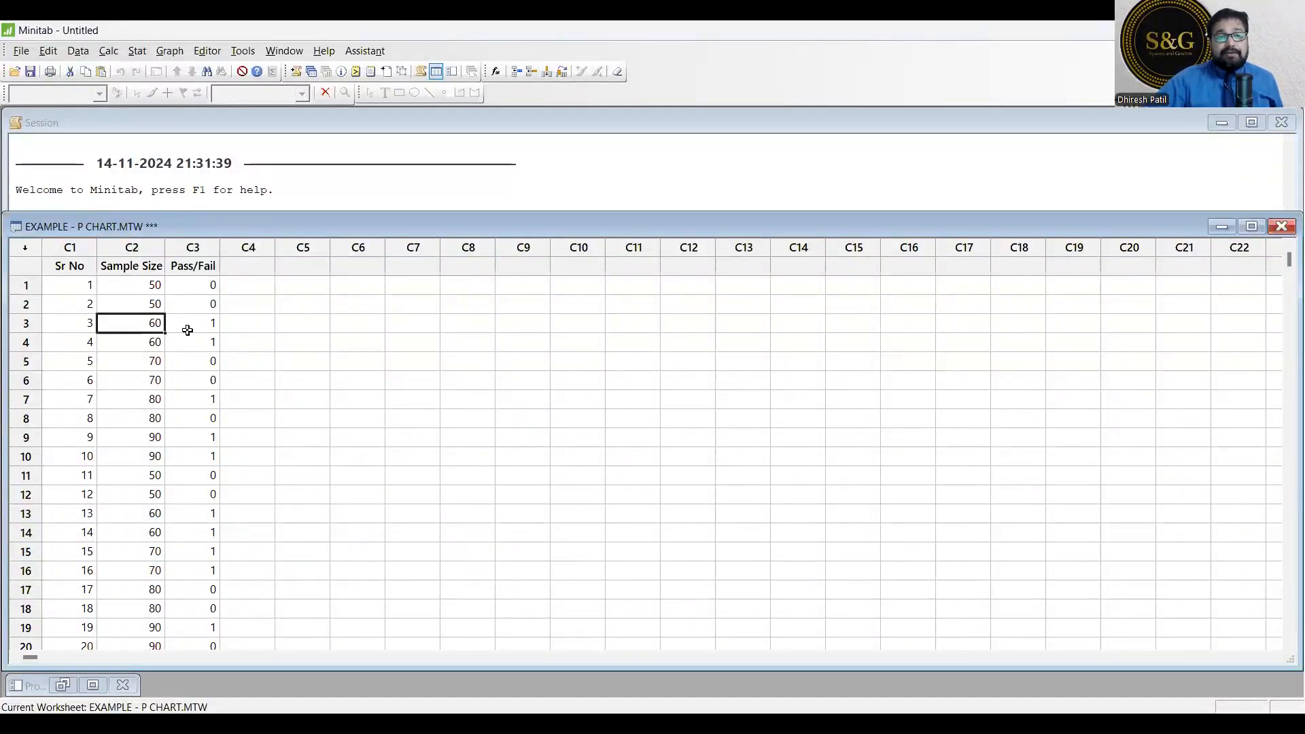
click(187, 329)
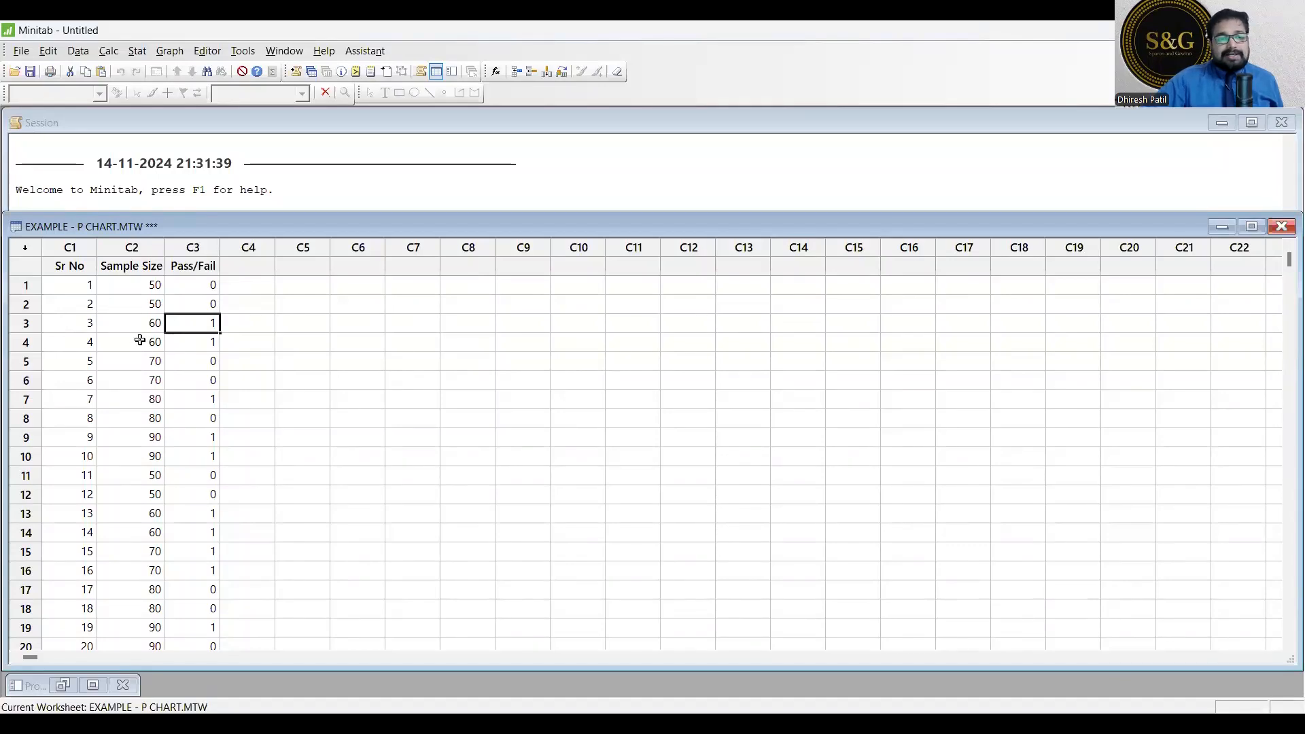
click(140, 341)
click(189, 348)
click(157, 359)
click(214, 364)
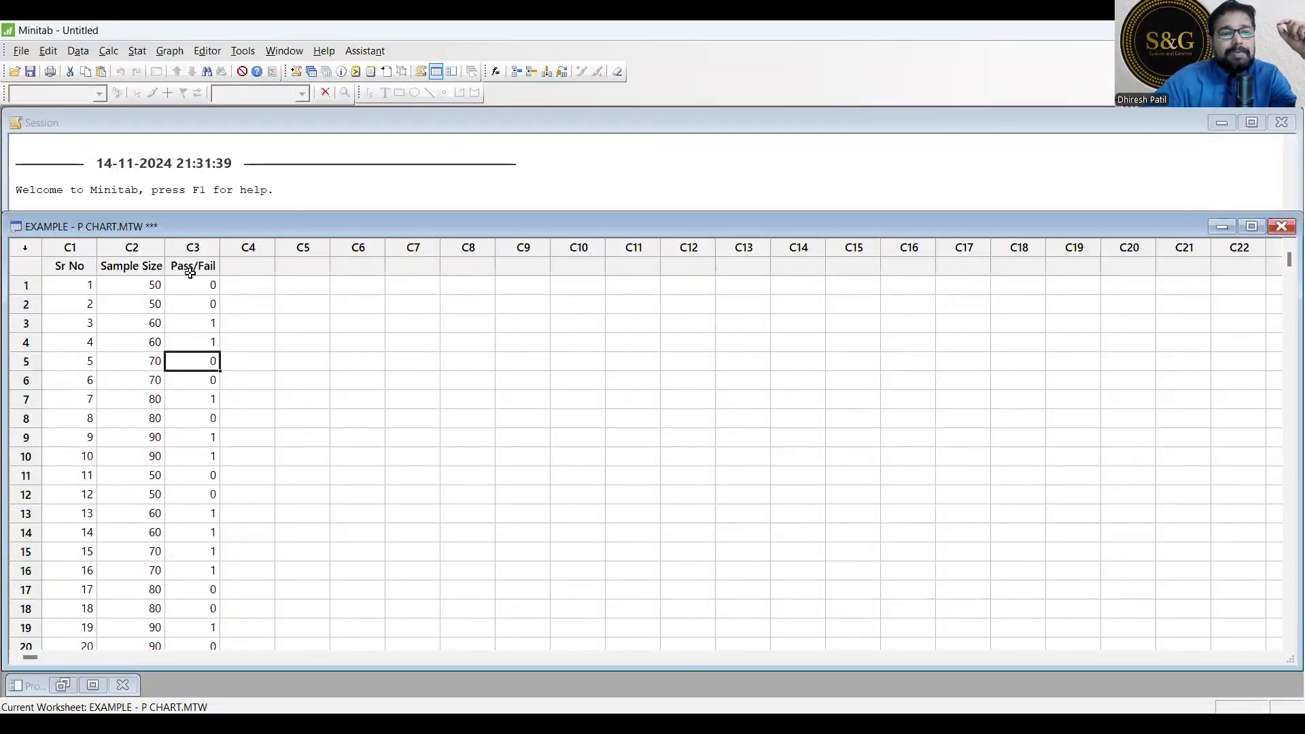
drag(196, 292, 201, 581)
click(405, 455)
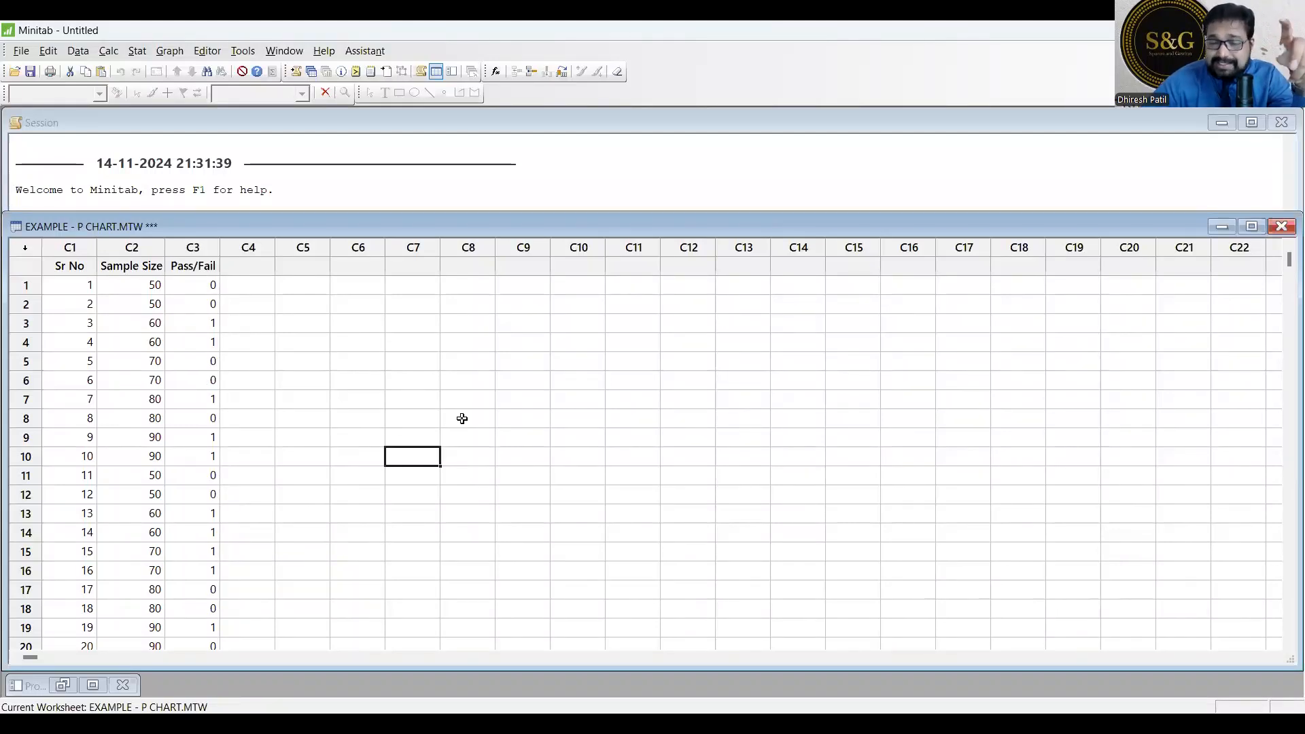
Create a P chart with Pass/Fail as the variable and Sample Size as the subgroup sizes, and maximize the chart window.
click(141, 60)
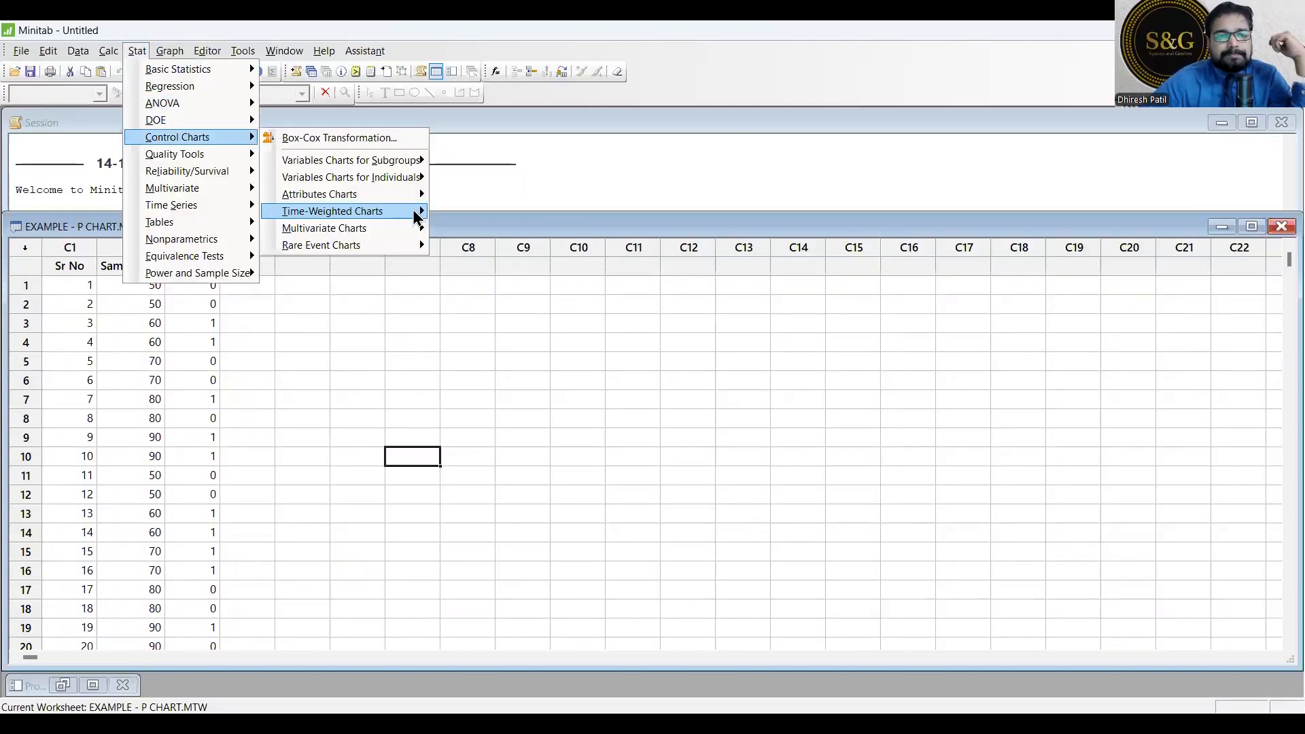
mouse_move(411, 195)
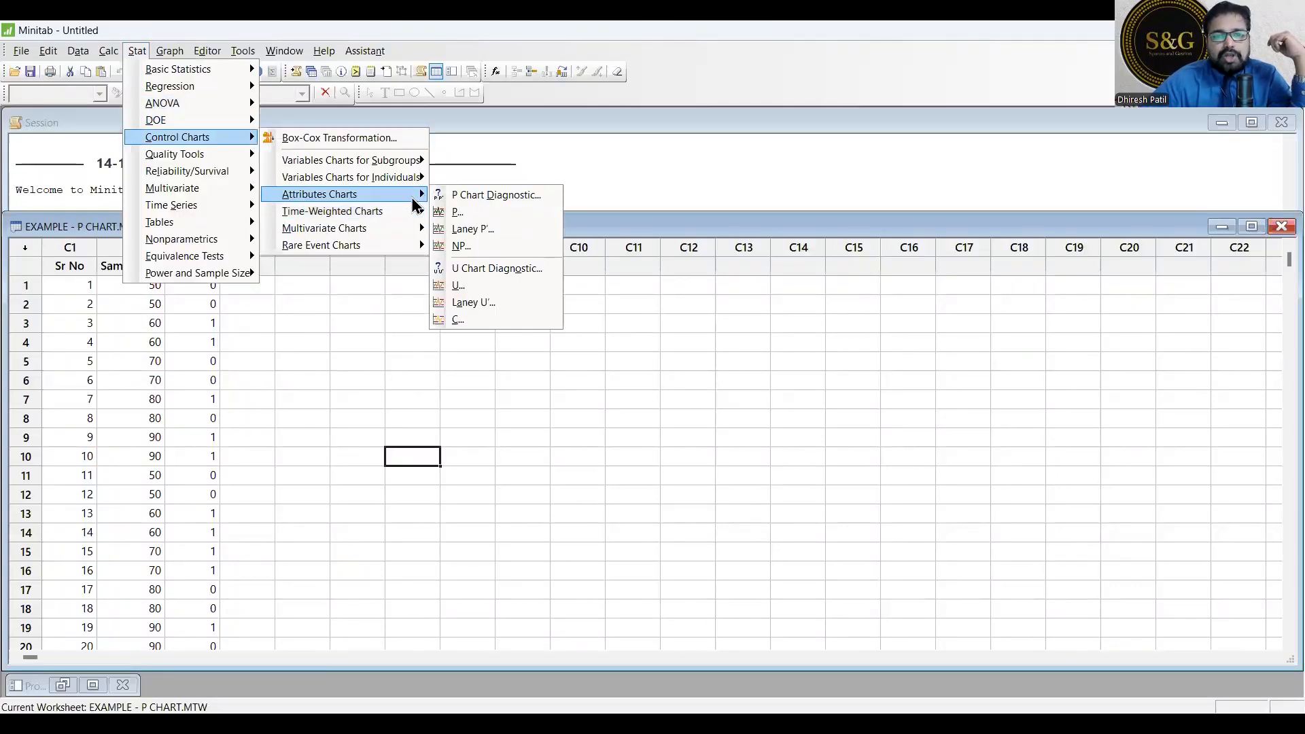
click(500, 209)
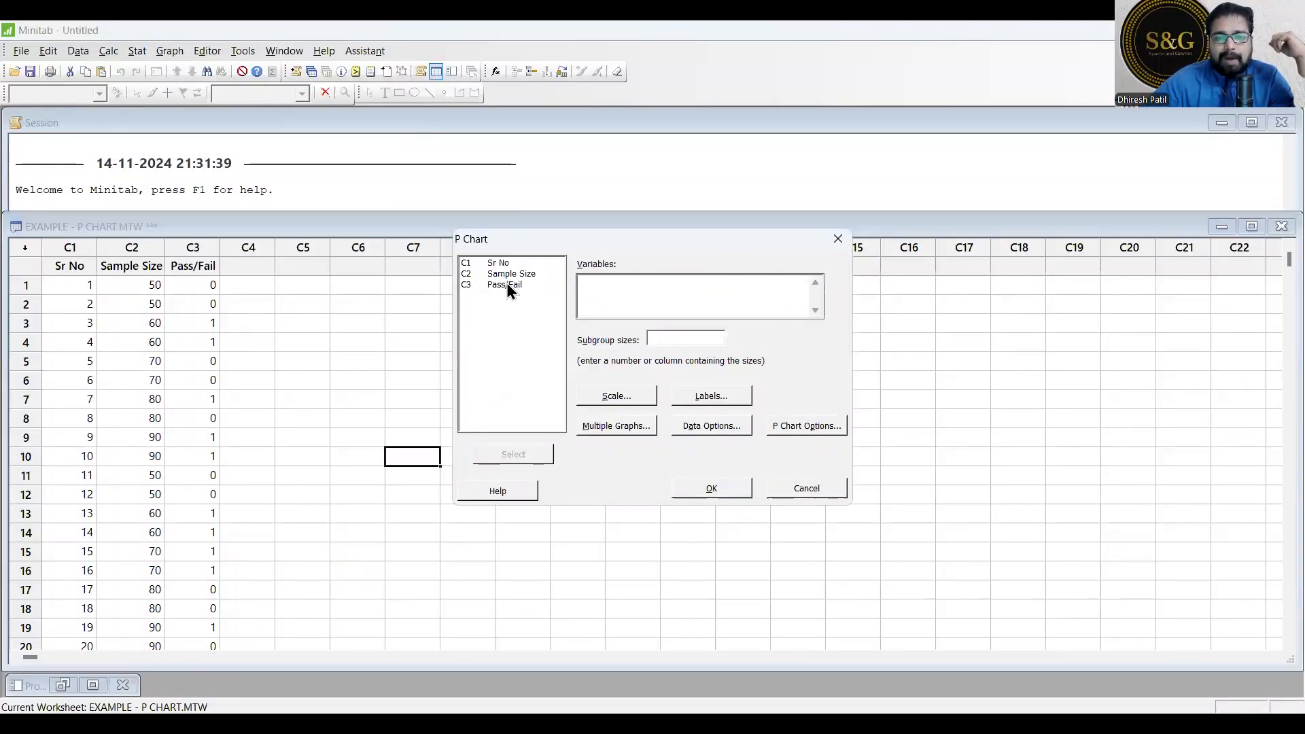
double_click(507, 284)
click(683, 337)
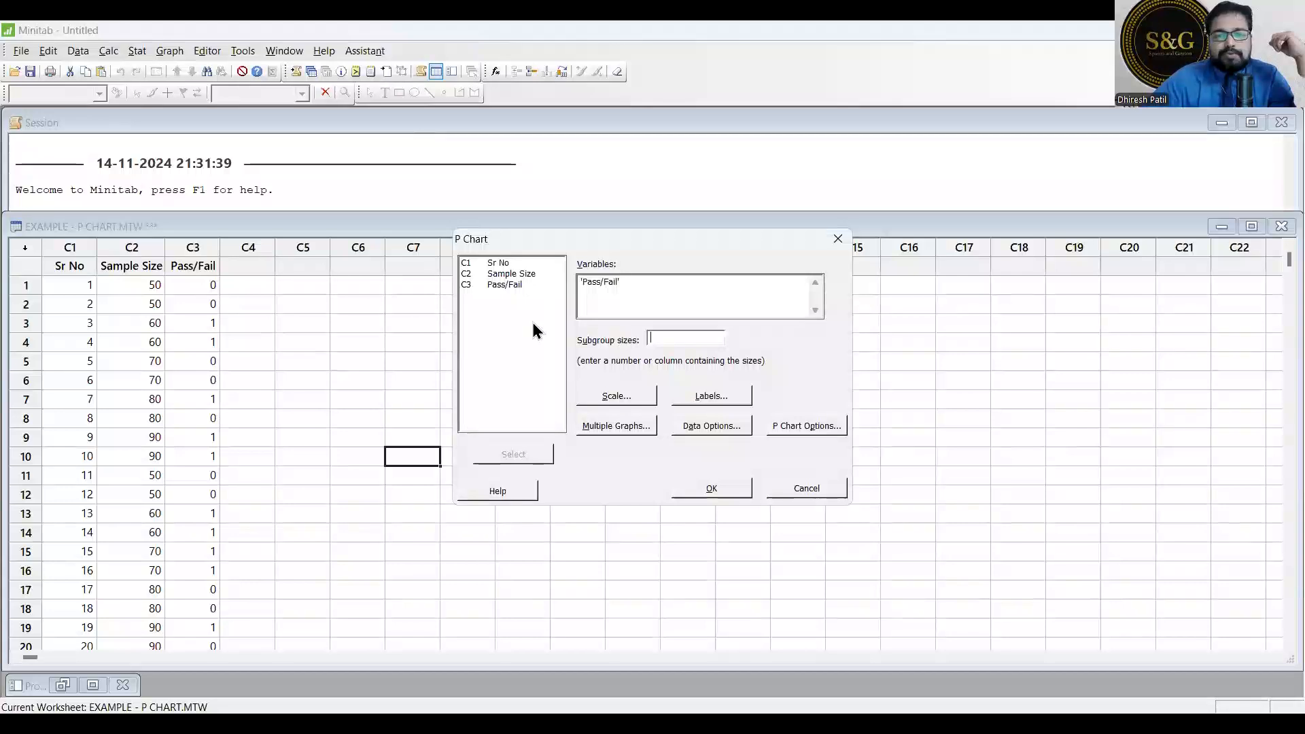
double_click(516, 273)
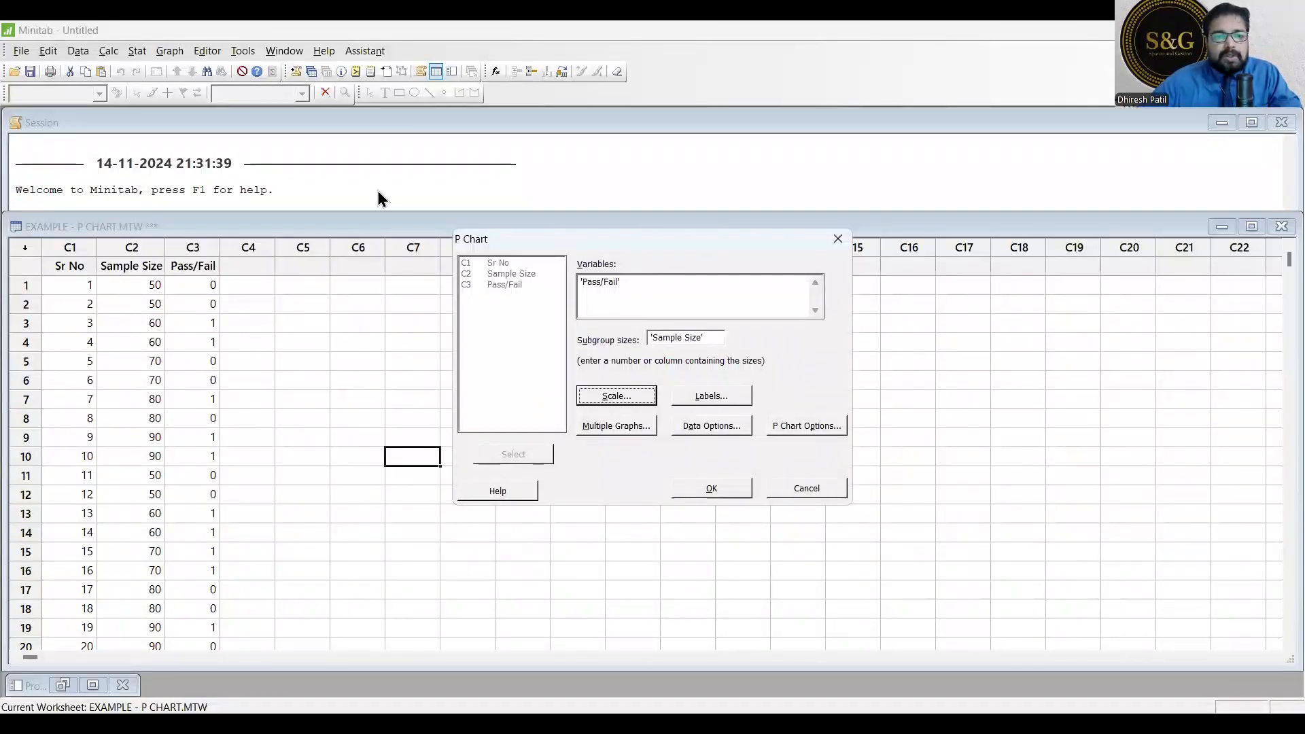
click(449, 122)
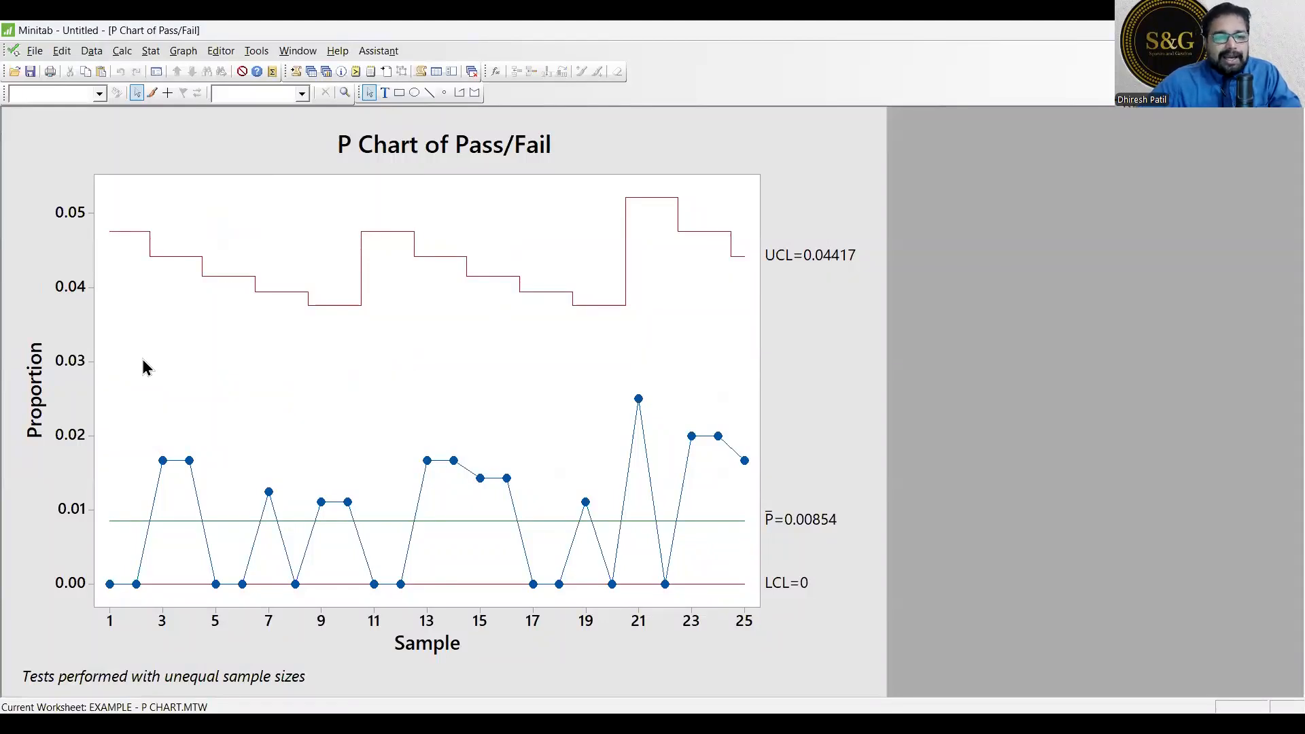
Handwrite the fractions 1/50 and 1/60 on the P chart below the upper control limit, and put a check mark beside each.
mouse_move(125, 238)
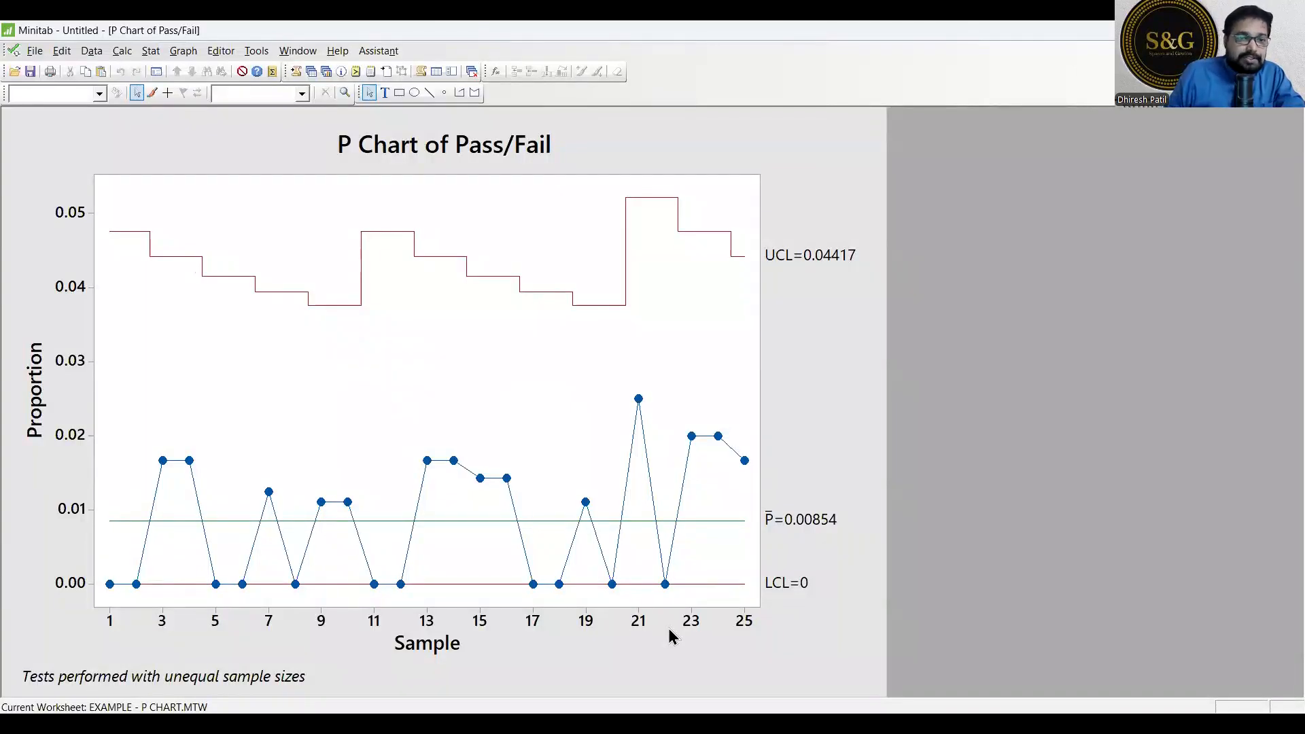
mouse_move(123, 329)
mouse_down()
mouse_move(113, 377)
mouse_move(154, 360)
mouse_up()
drag(184, 321, 183, 326)
drag(197, 357, 208, 349)
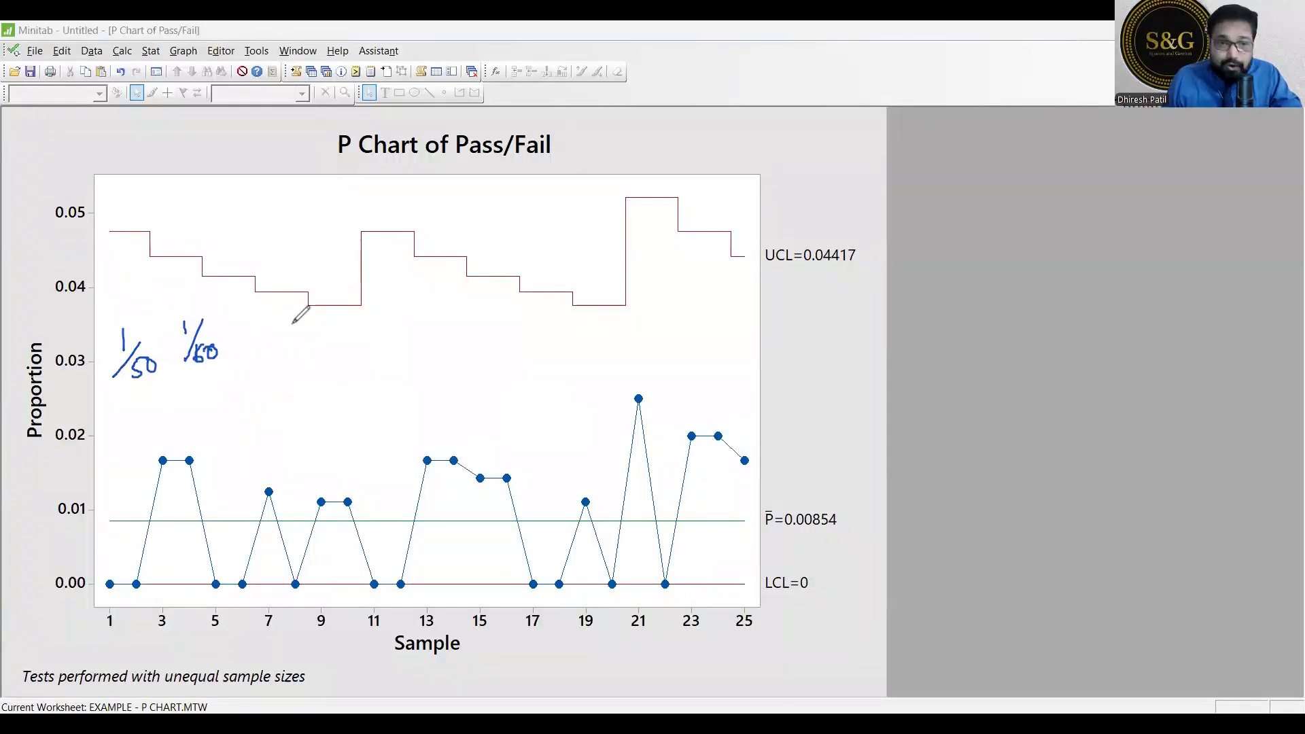
drag(97, 345, 104, 345)
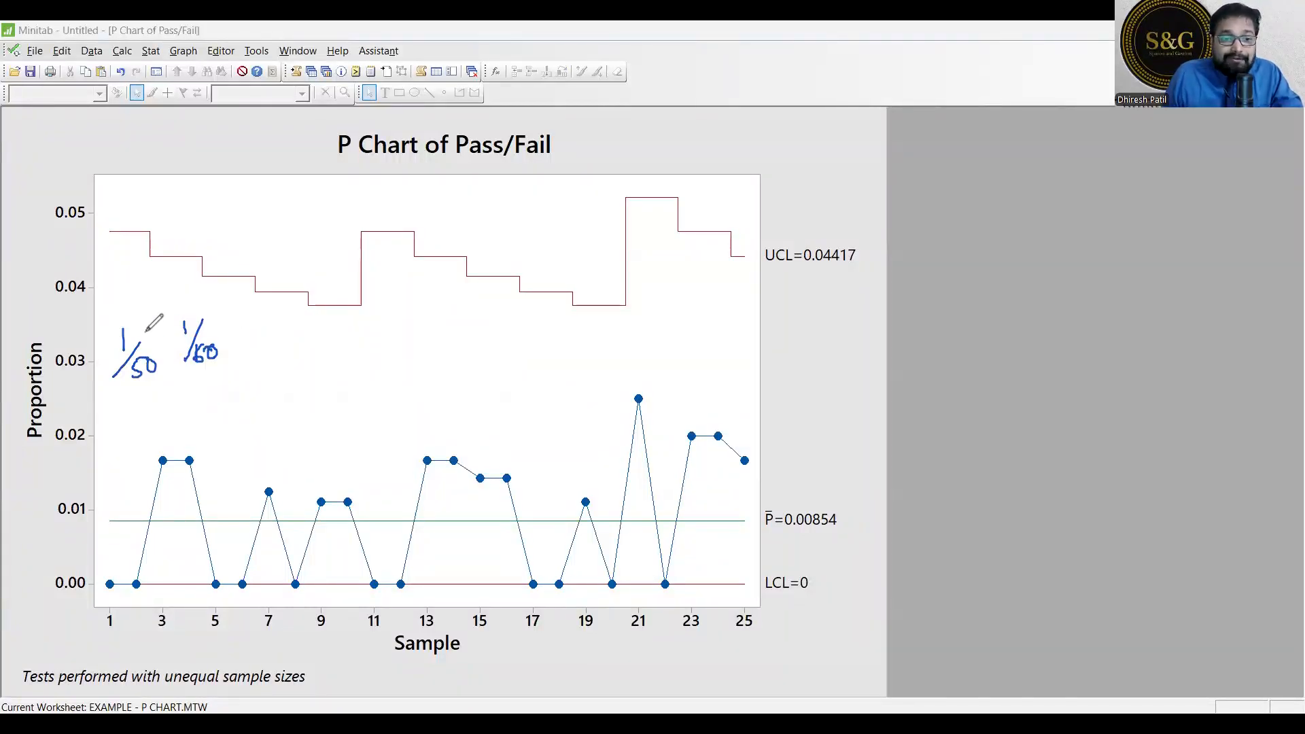
drag(177, 329, 186, 320)
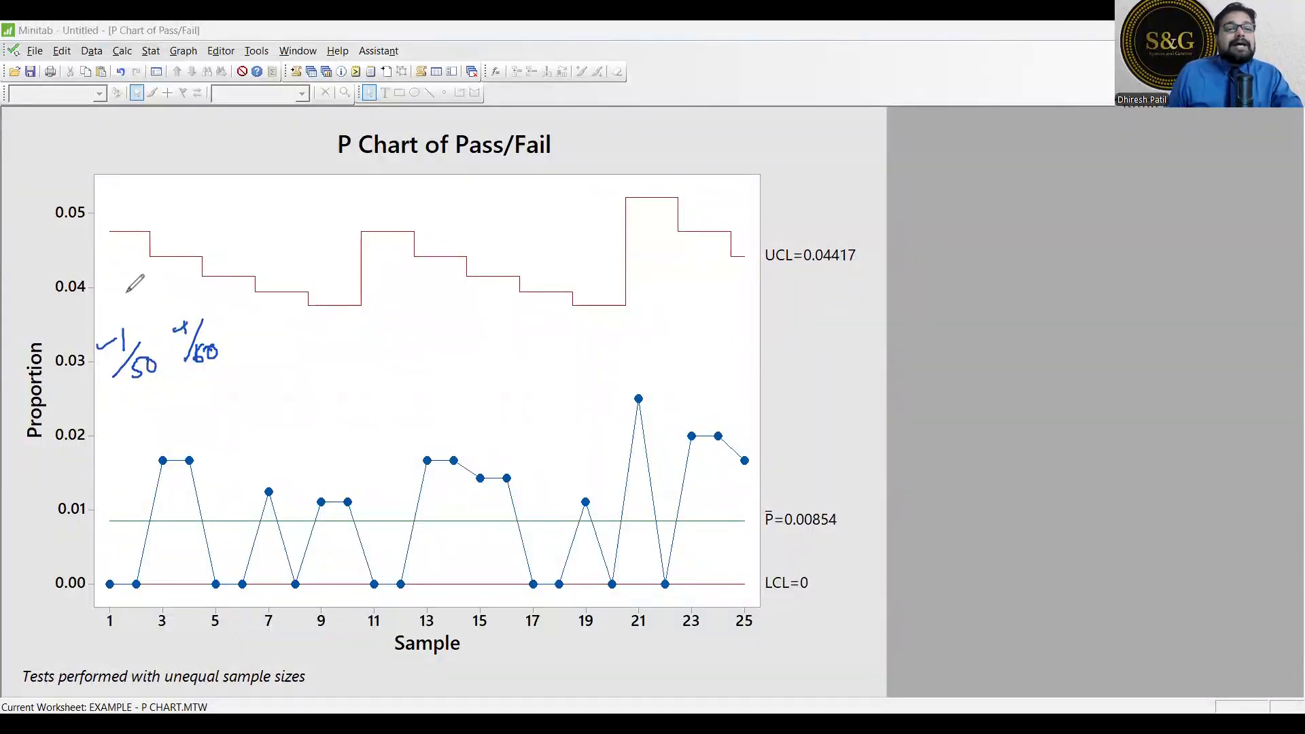
Mark the steps of the upper control limit and sketch a point above it near sample 16, and clear all annotations.
drag(108, 232, 246, 276)
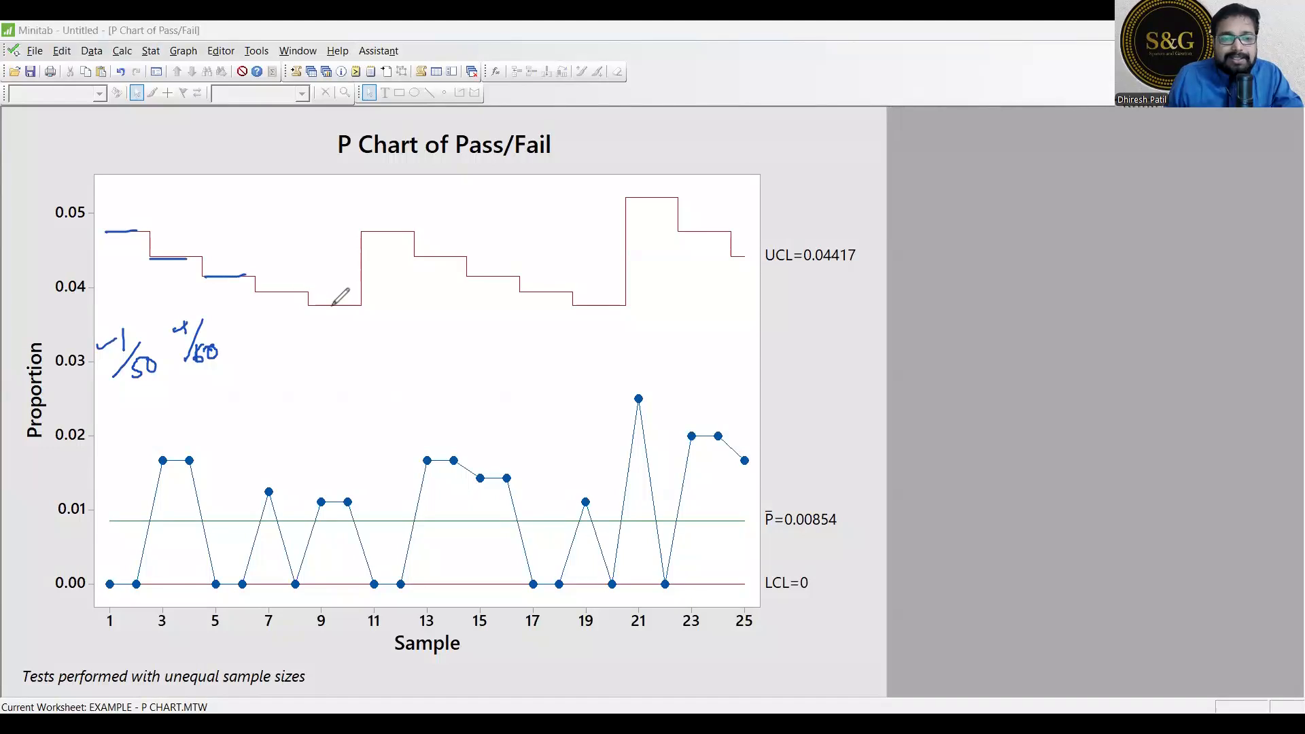
drag(317, 308, 358, 307)
drag(368, 231, 527, 278)
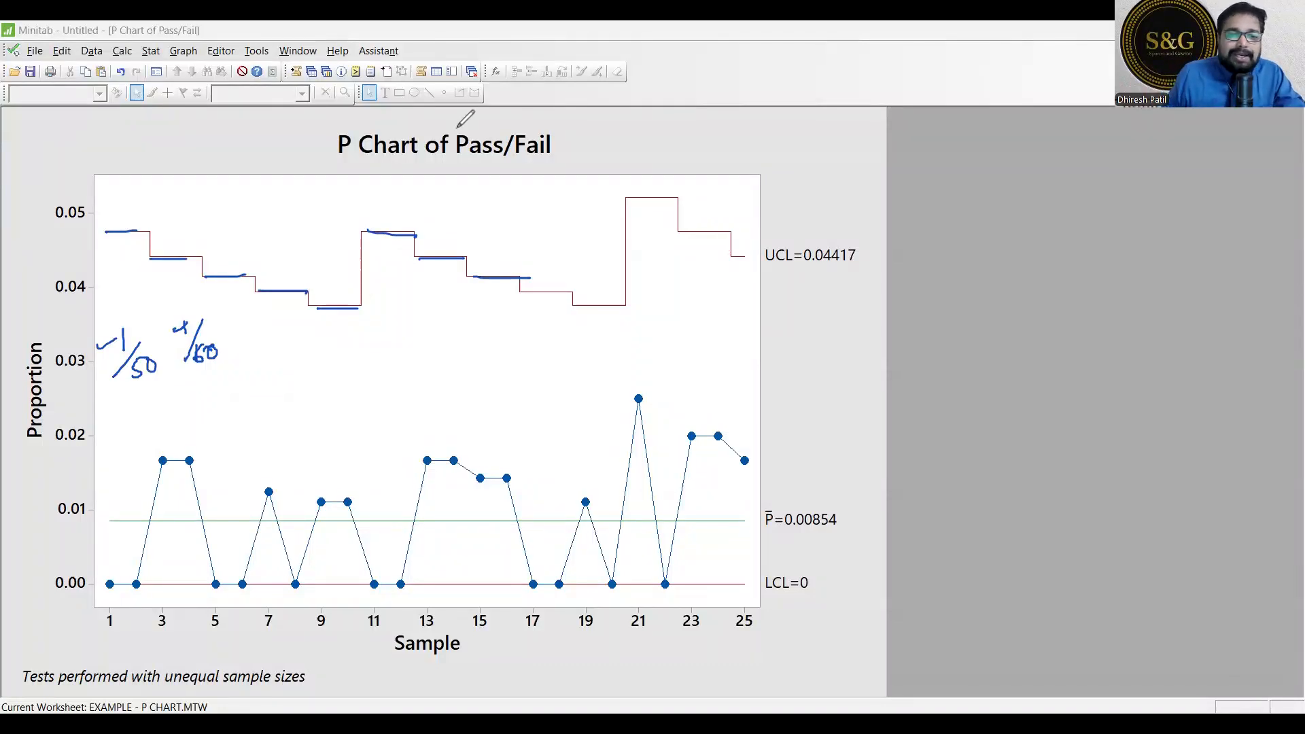
drag(507, 238, 515, 233)
mouse_move(464, 354)
mouse_down()
mouse_move(511, 235)
mouse_move(495, 494)
mouse_up()
drag(529, 224, 563, 212)
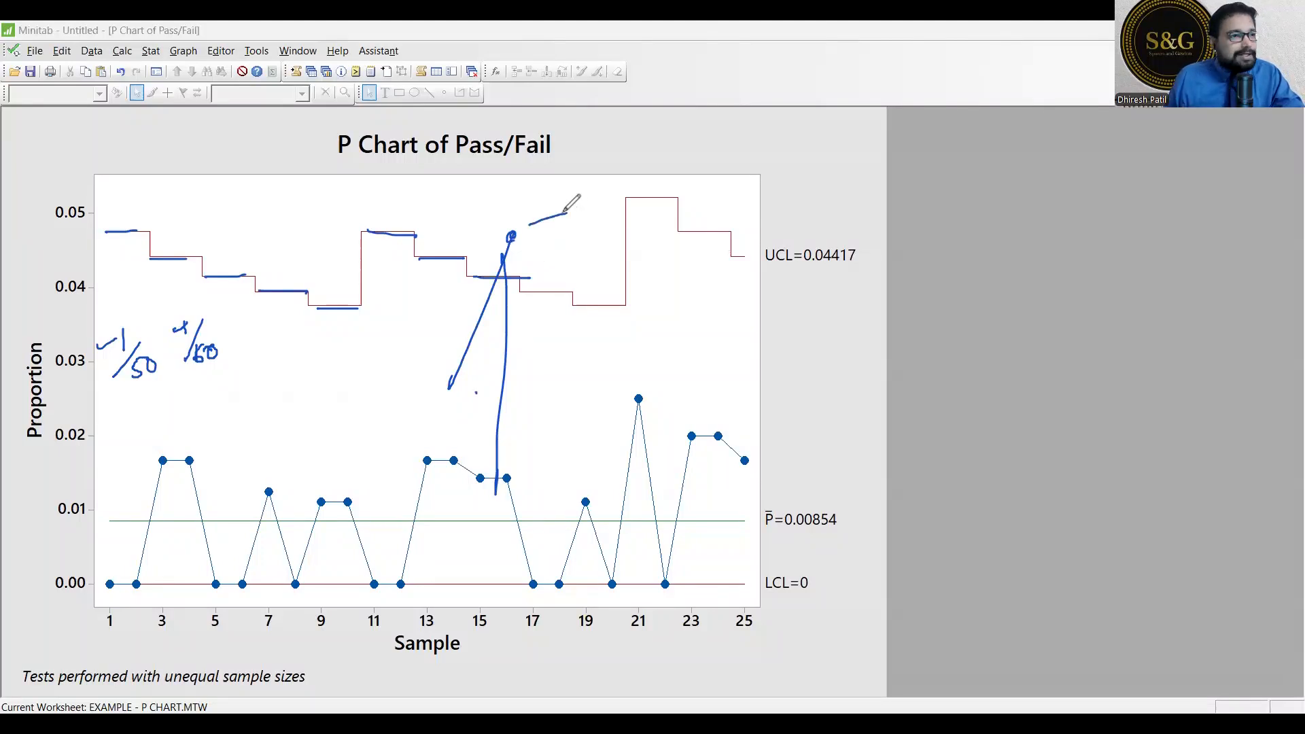
click(71, 566)
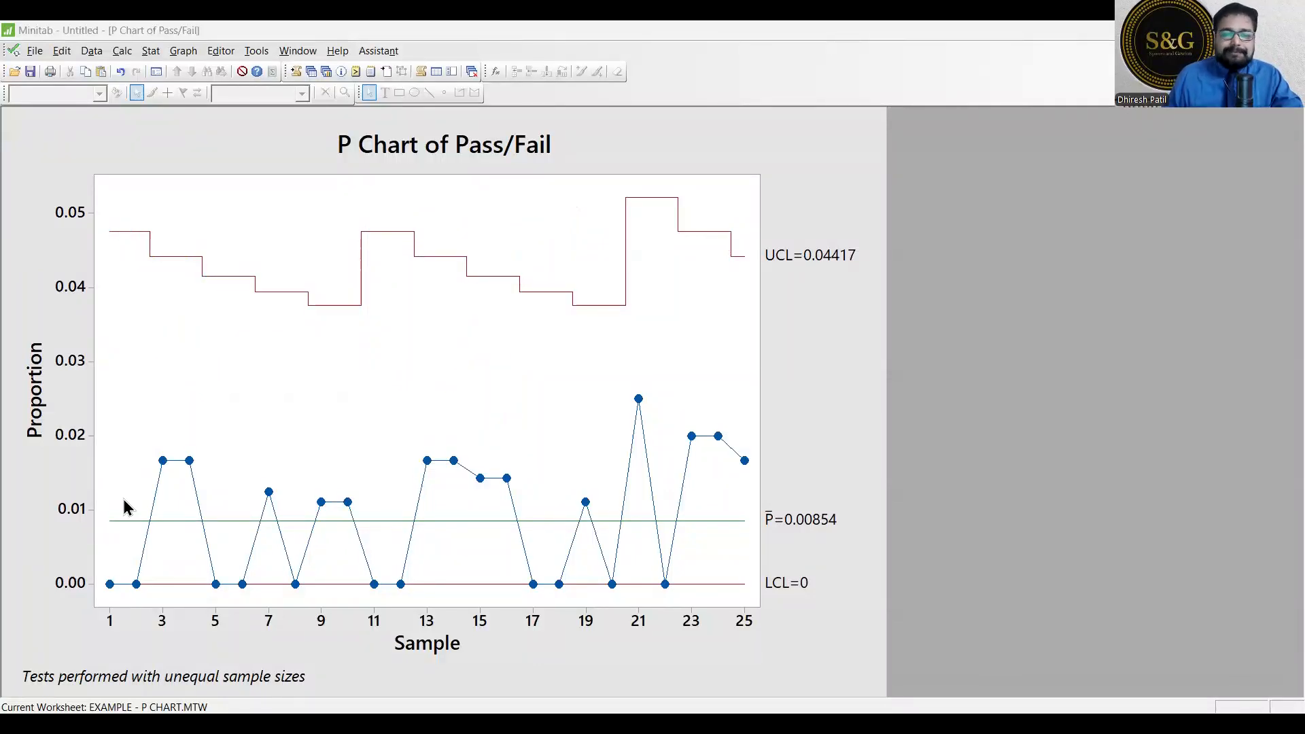